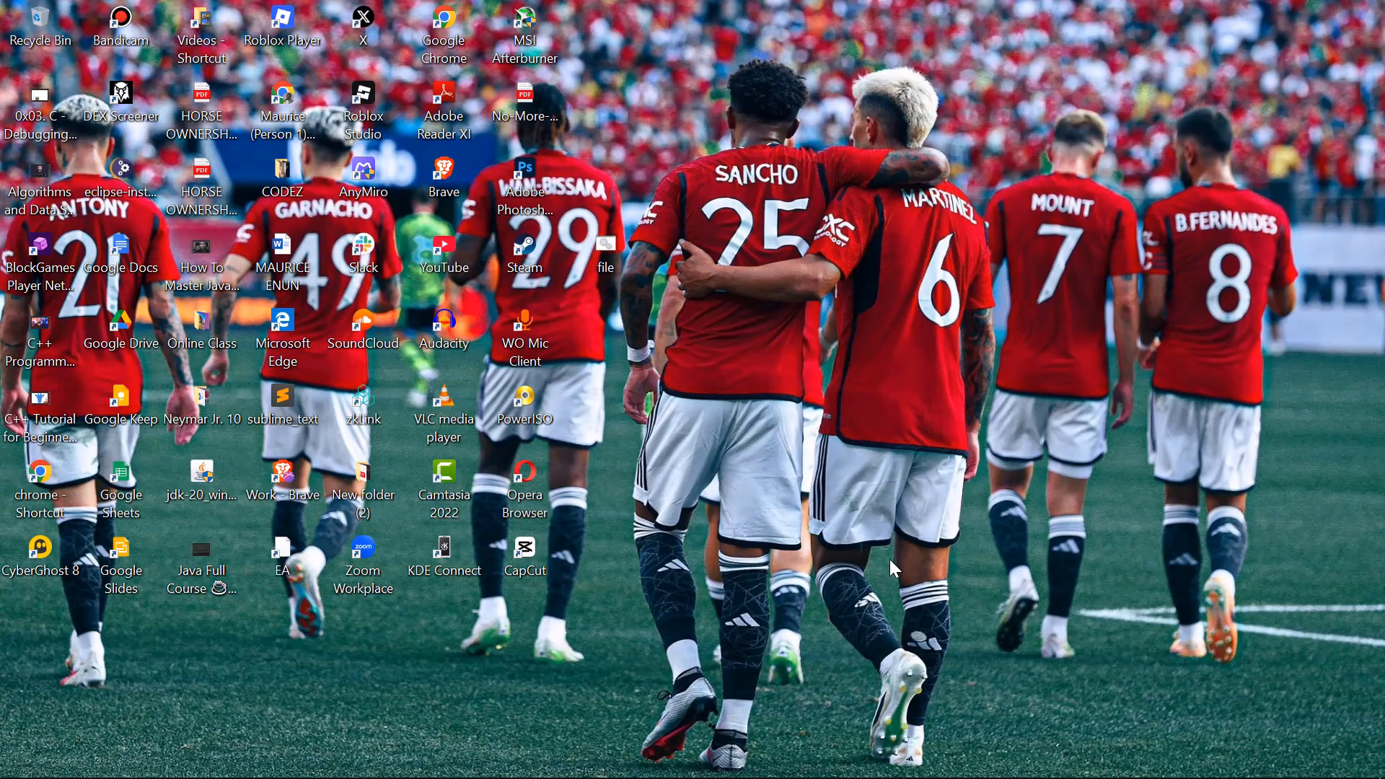
Step: Switch to the browser with YouTube Studio and start uploading a new video to the channel
mouse_move(918, 777)
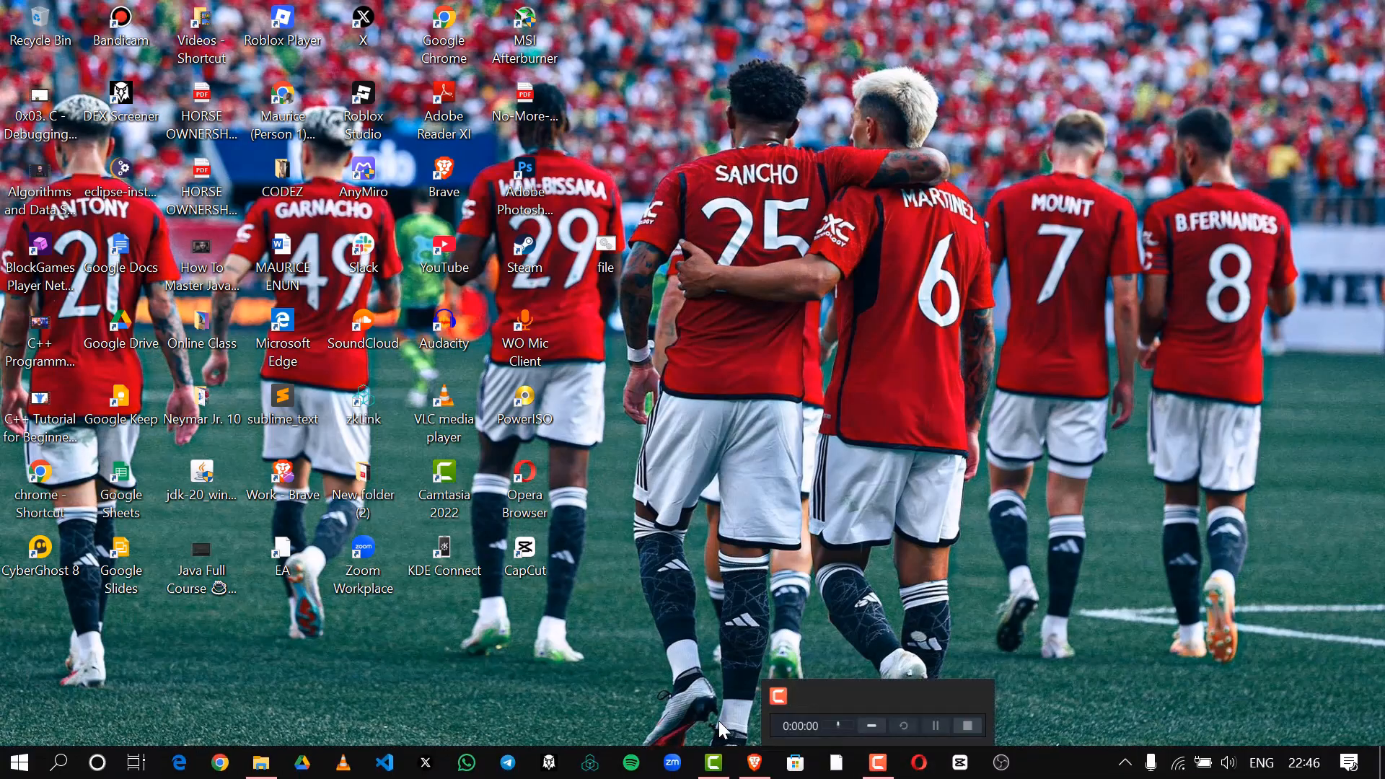
click(752, 769)
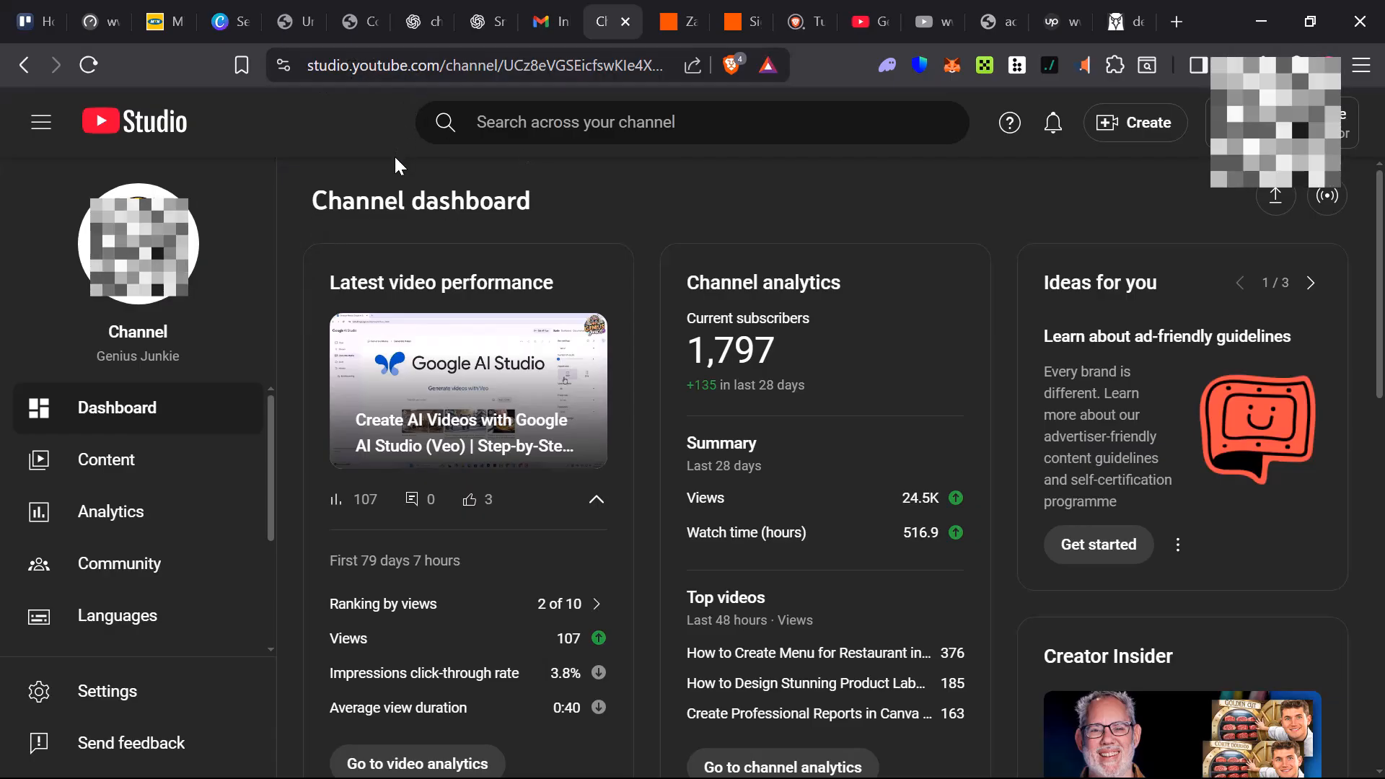
click(1153, 128)
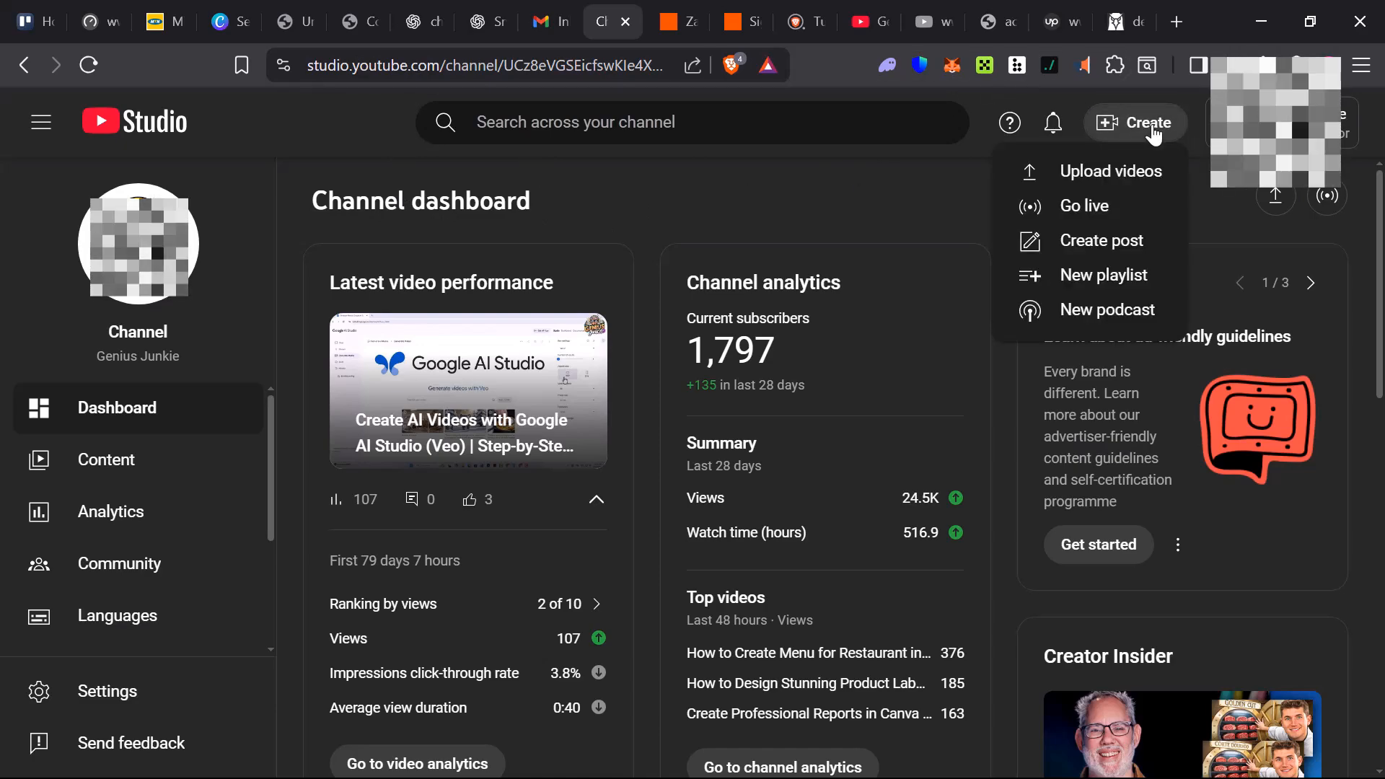
click(1103, 173)
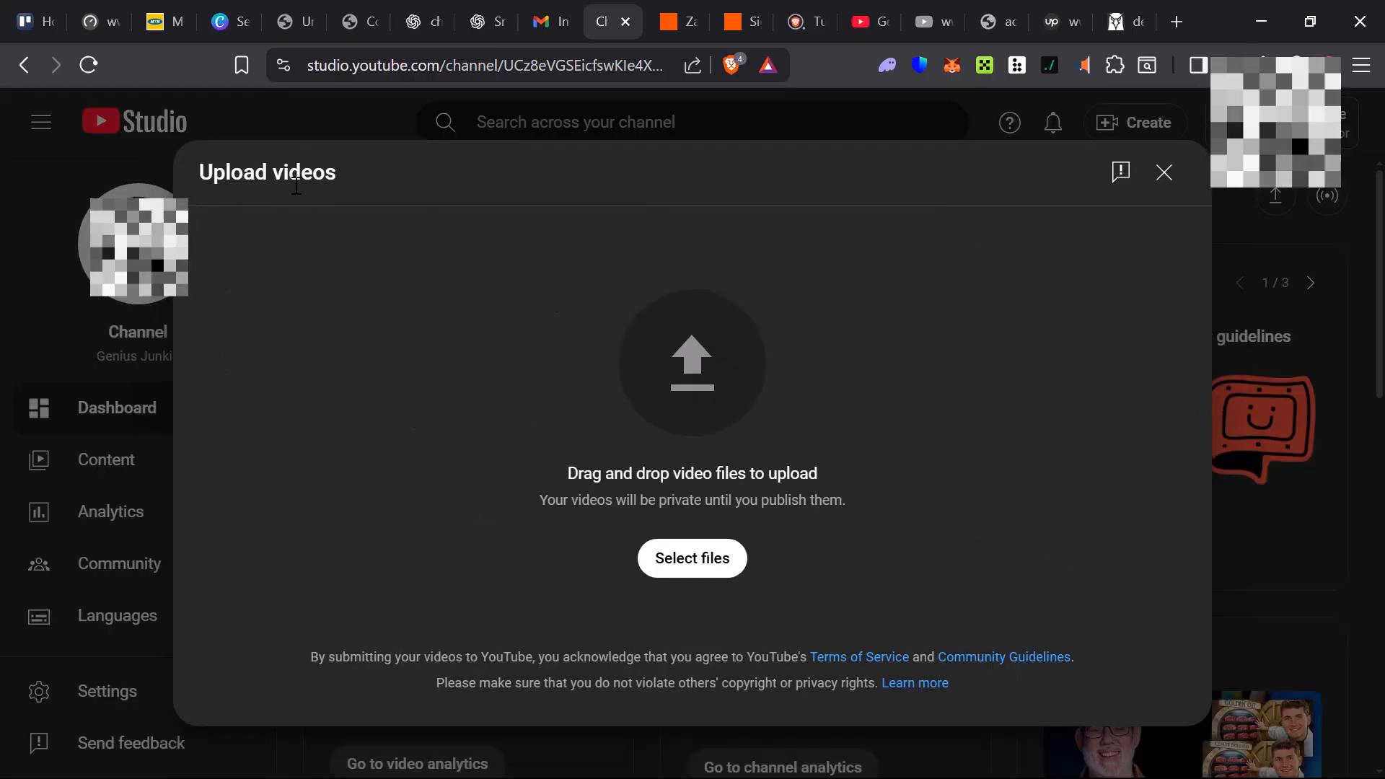
click(671, 567)
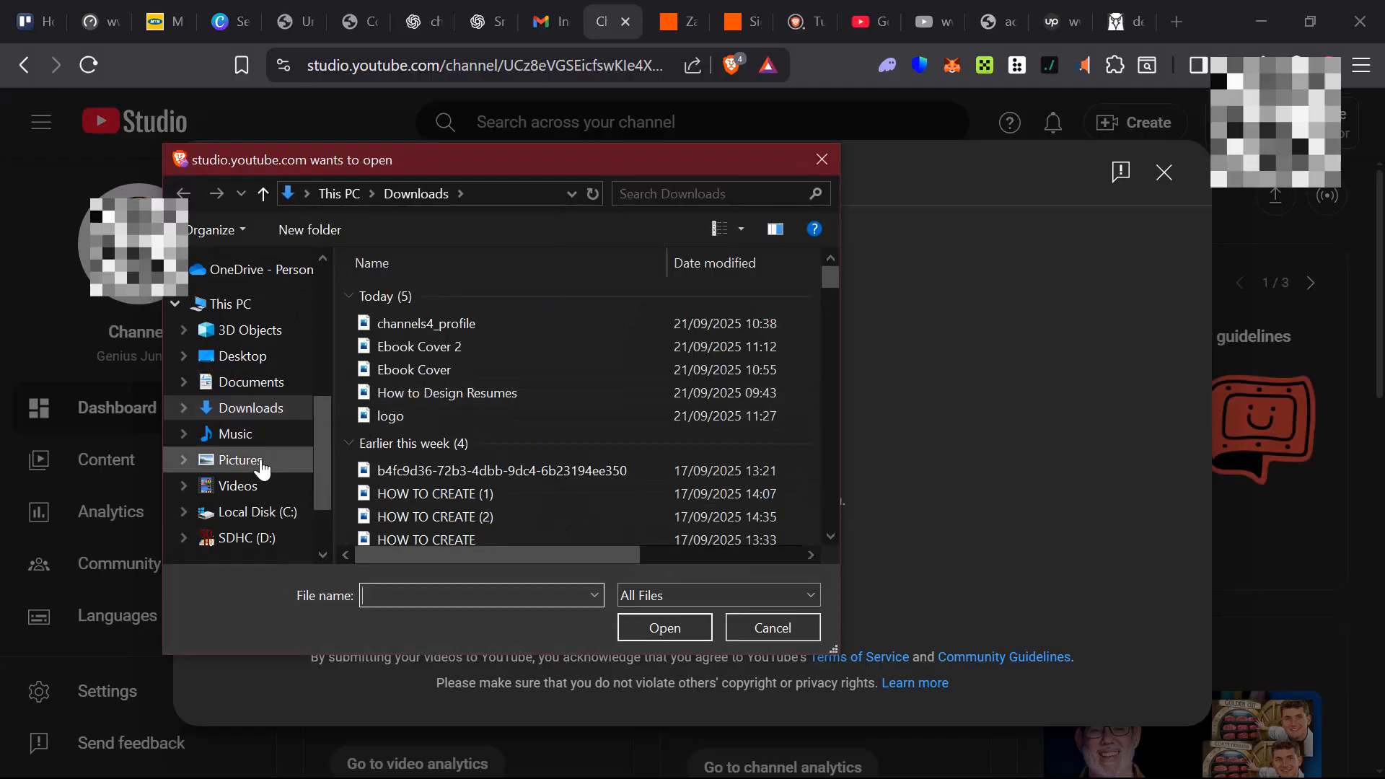
click(256, 538)
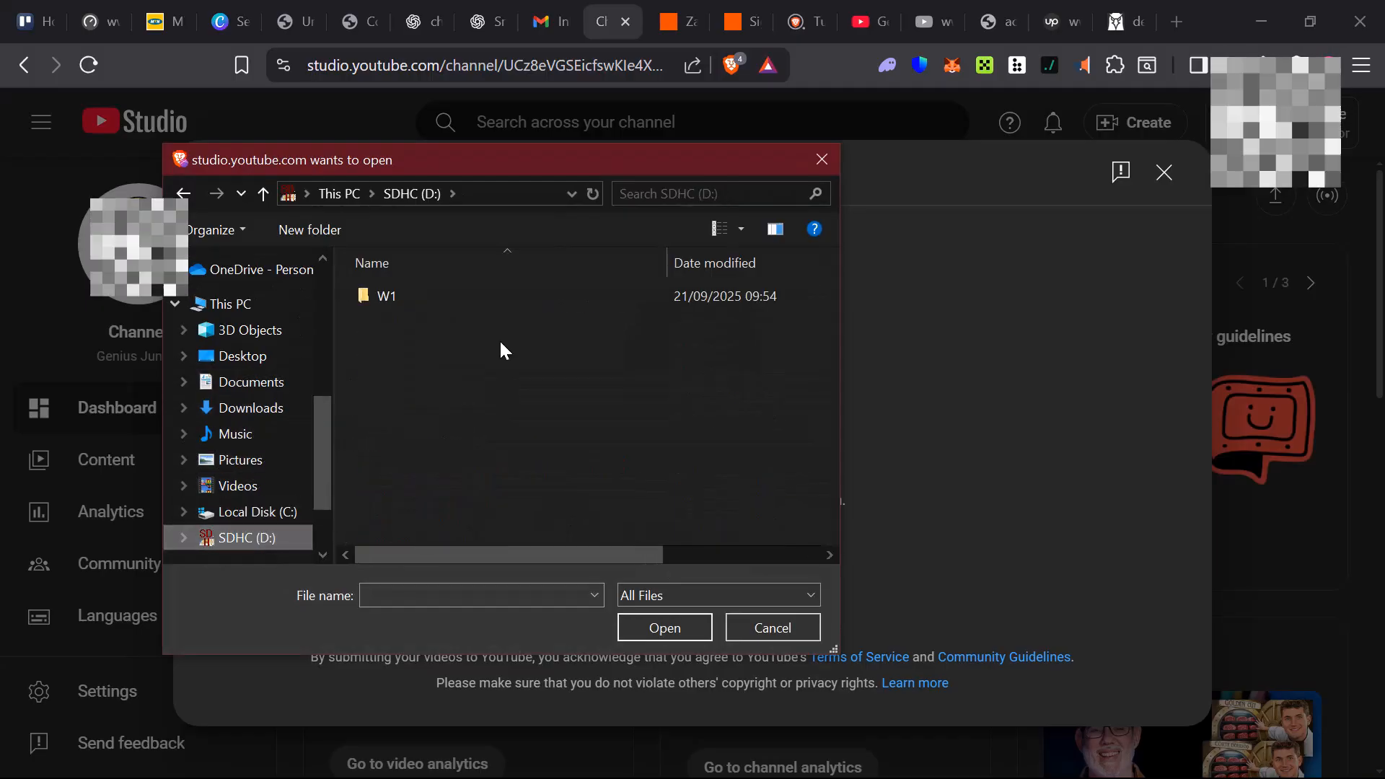
double_click(497, 292)
click(489, 297)
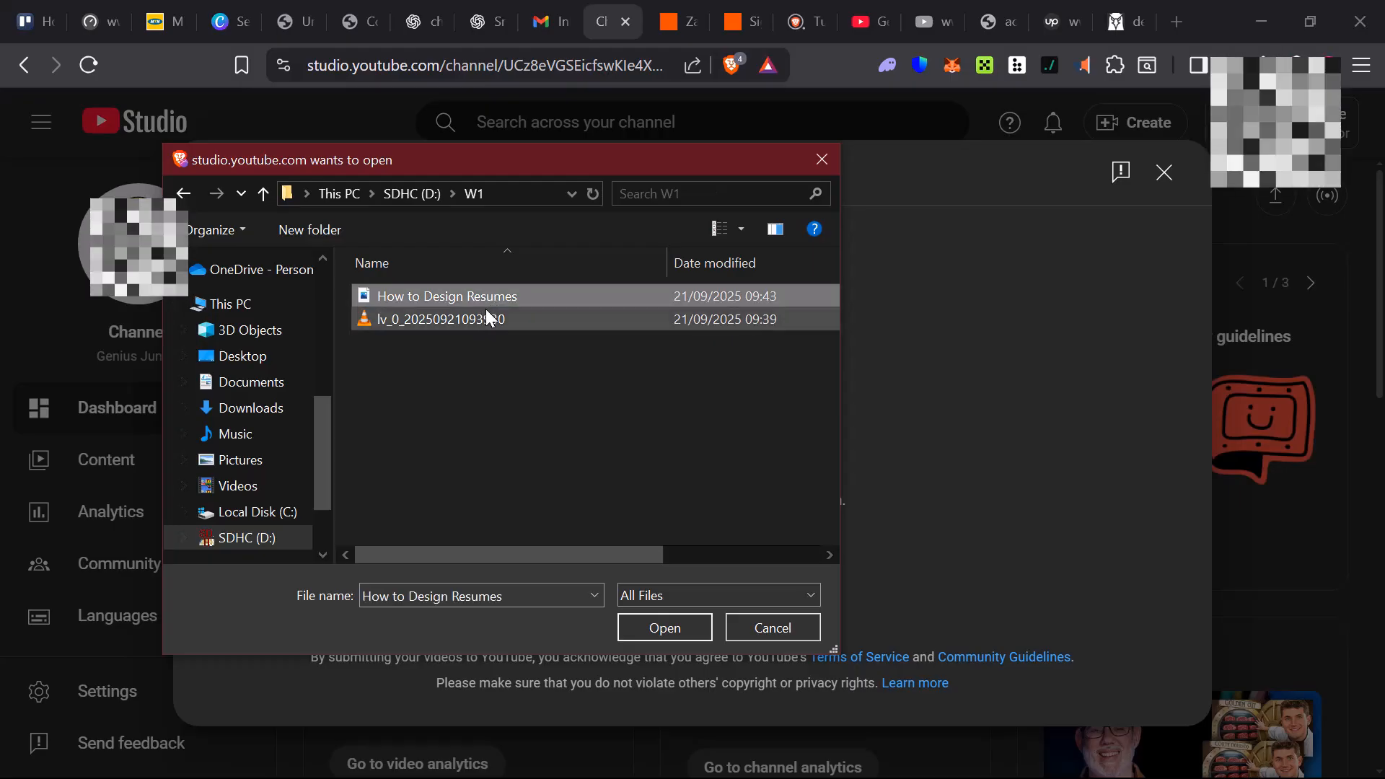
click(485, 318)
click(669, 629)
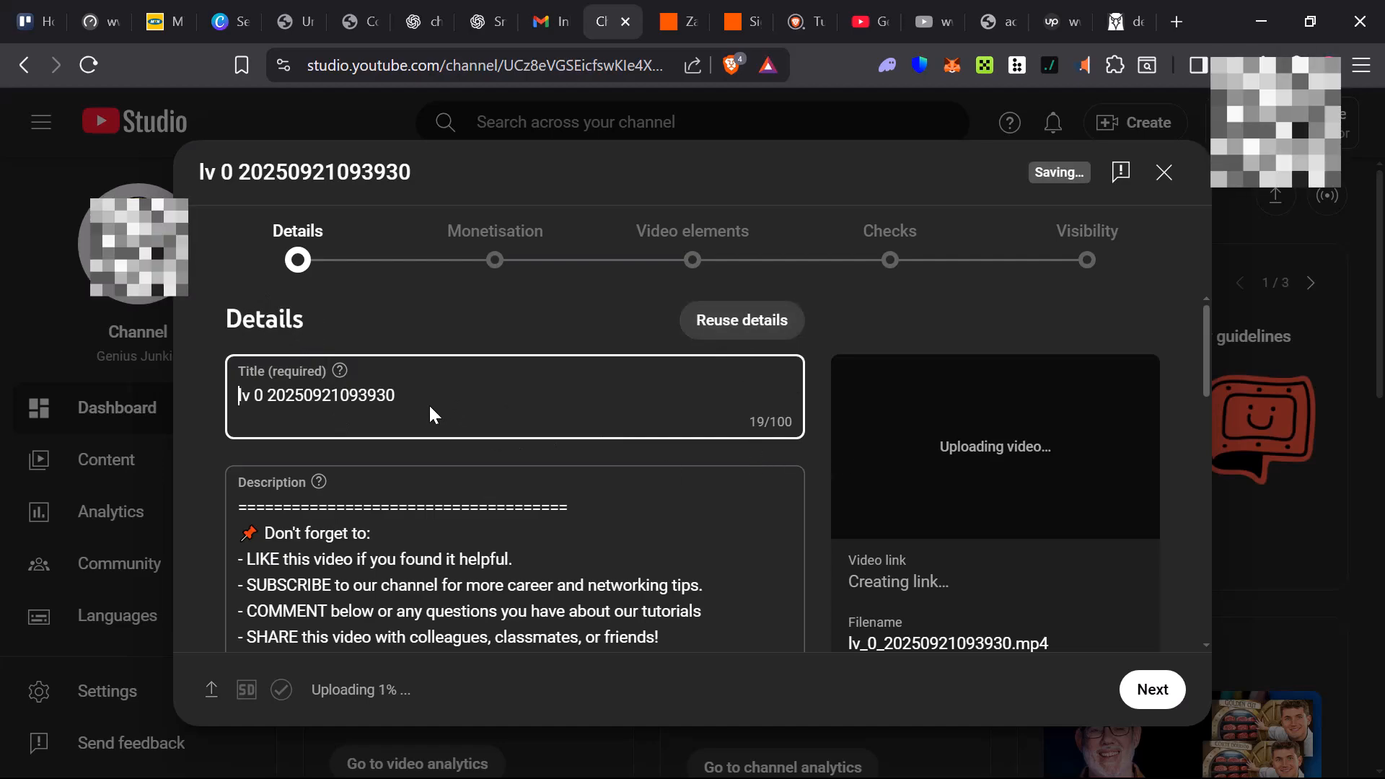
Step: Review the video's title and description, and look at the option to reuse details from a previous video
scroll(409, 544, down, 2)
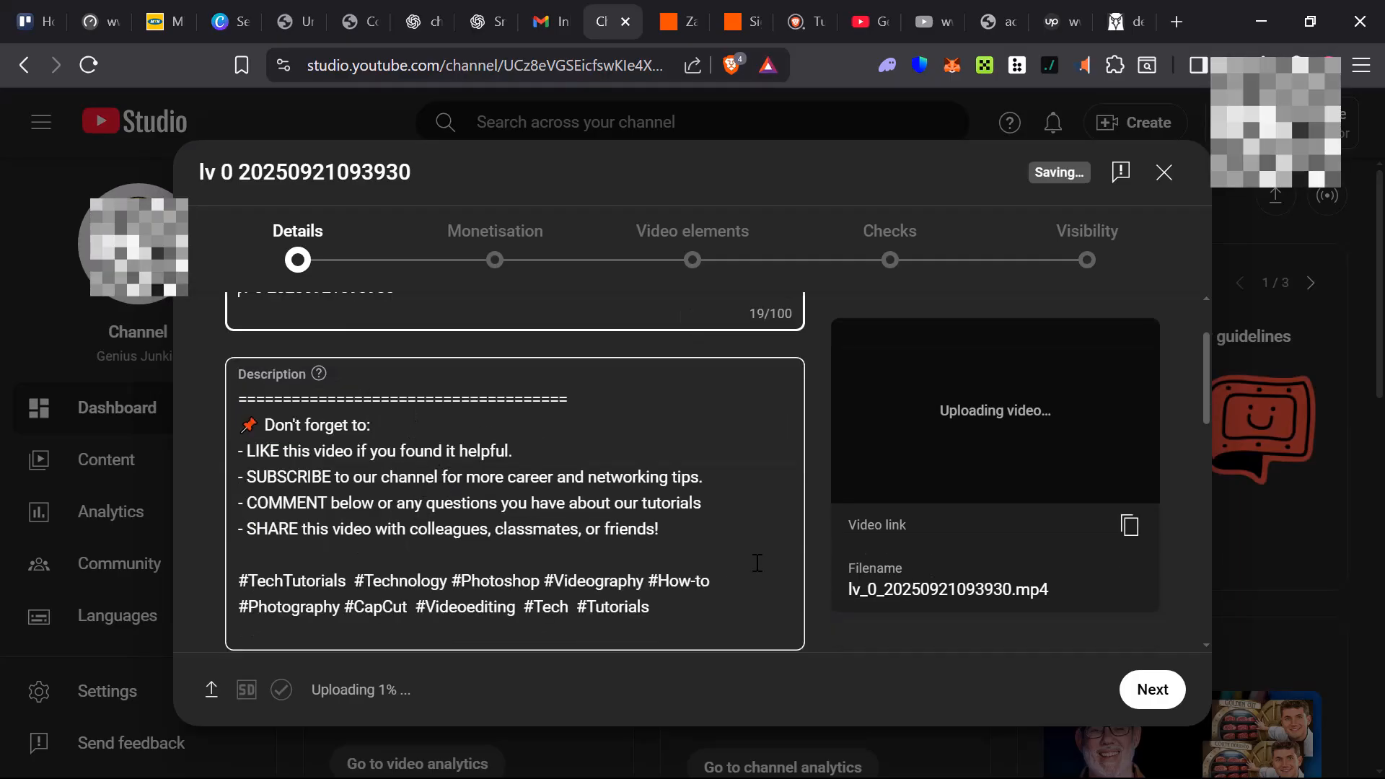
scroll(466, 499, down, 2)
scroll(634, 556, up, 4)
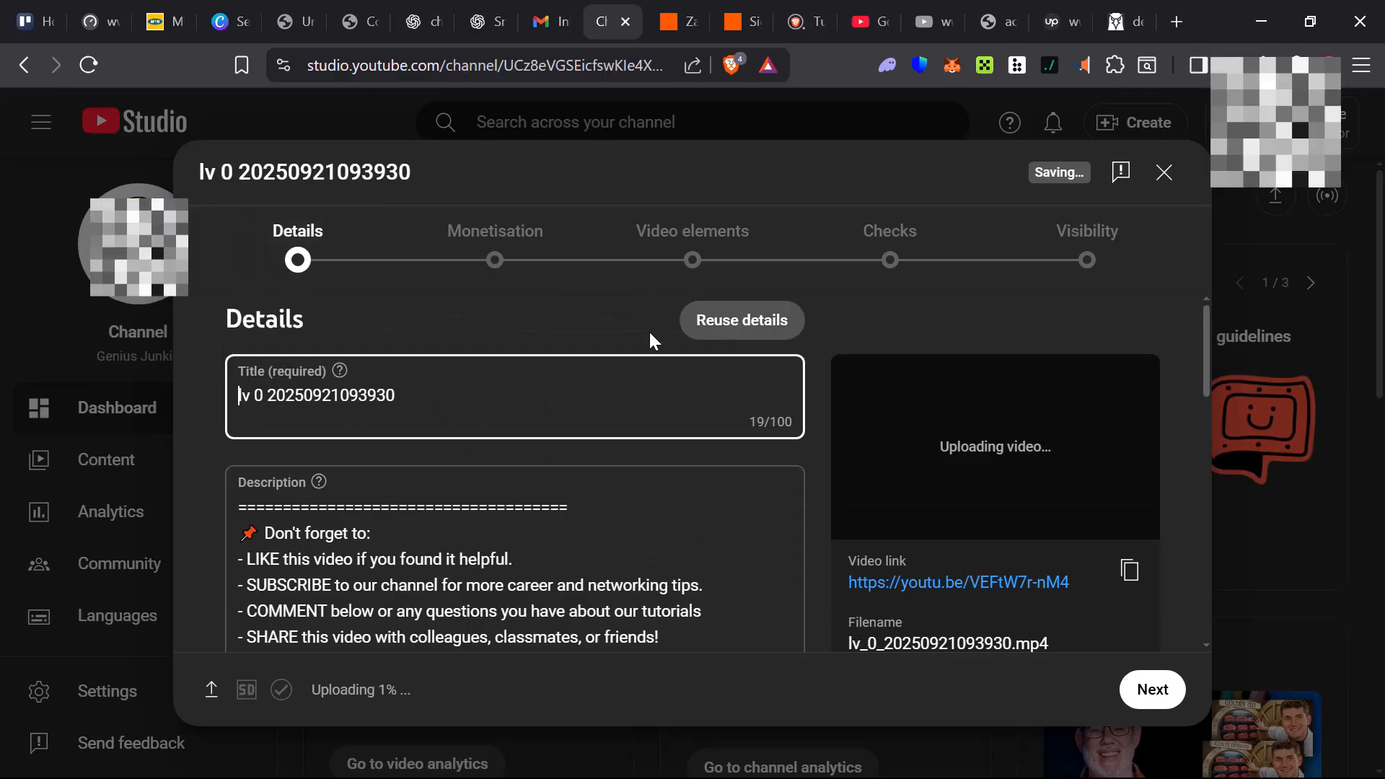
click(754, 328)
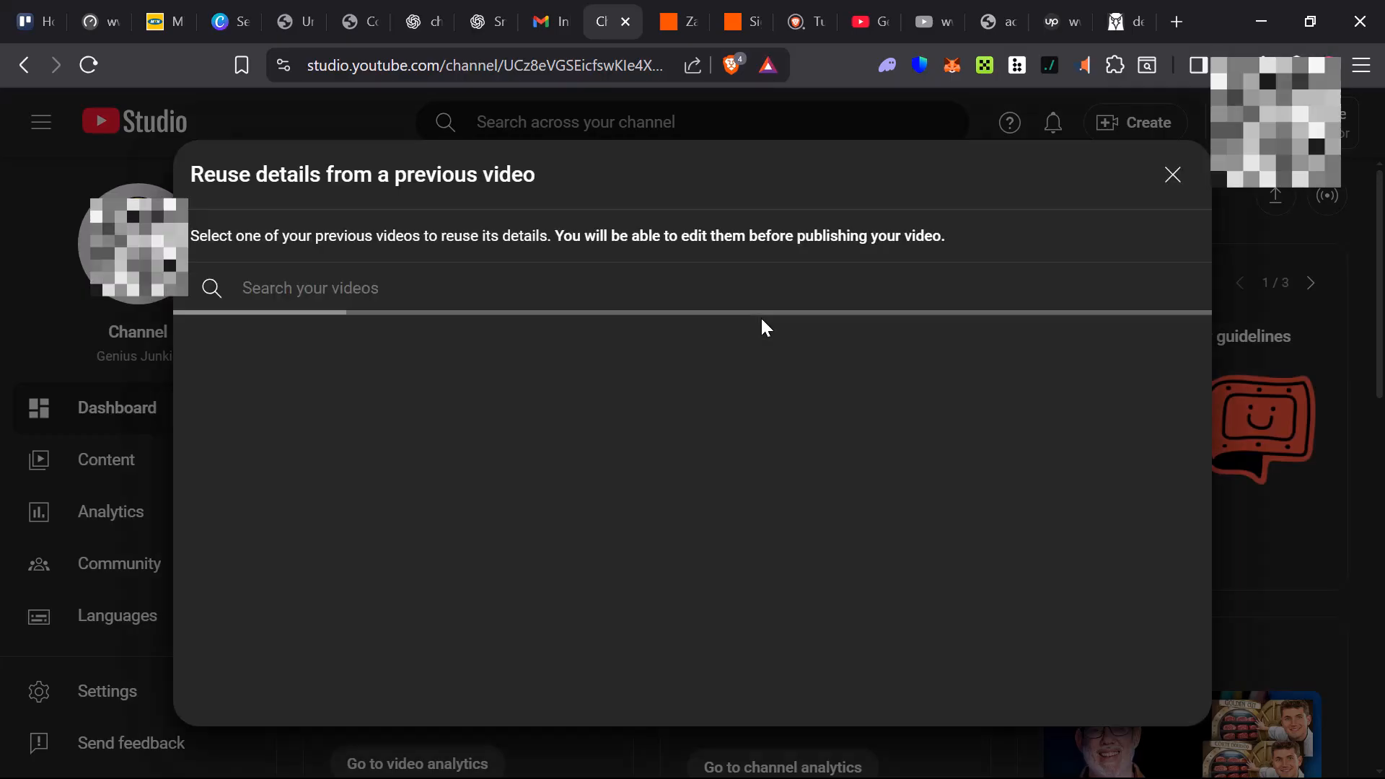
click(1172, 177)
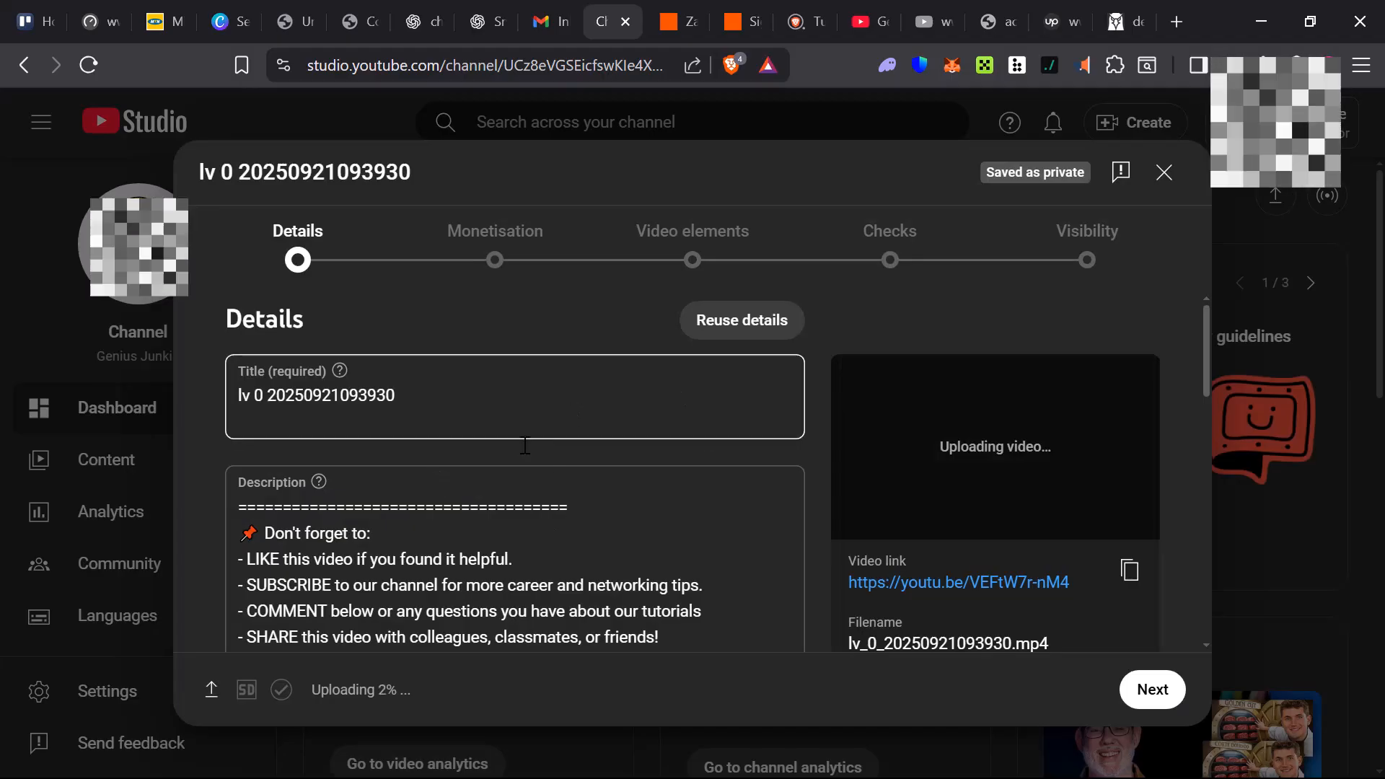
Step: Examine the description, thumbnail, playlist, audience and age restriction settings in the video details
scroll(611, 536, down, 3)
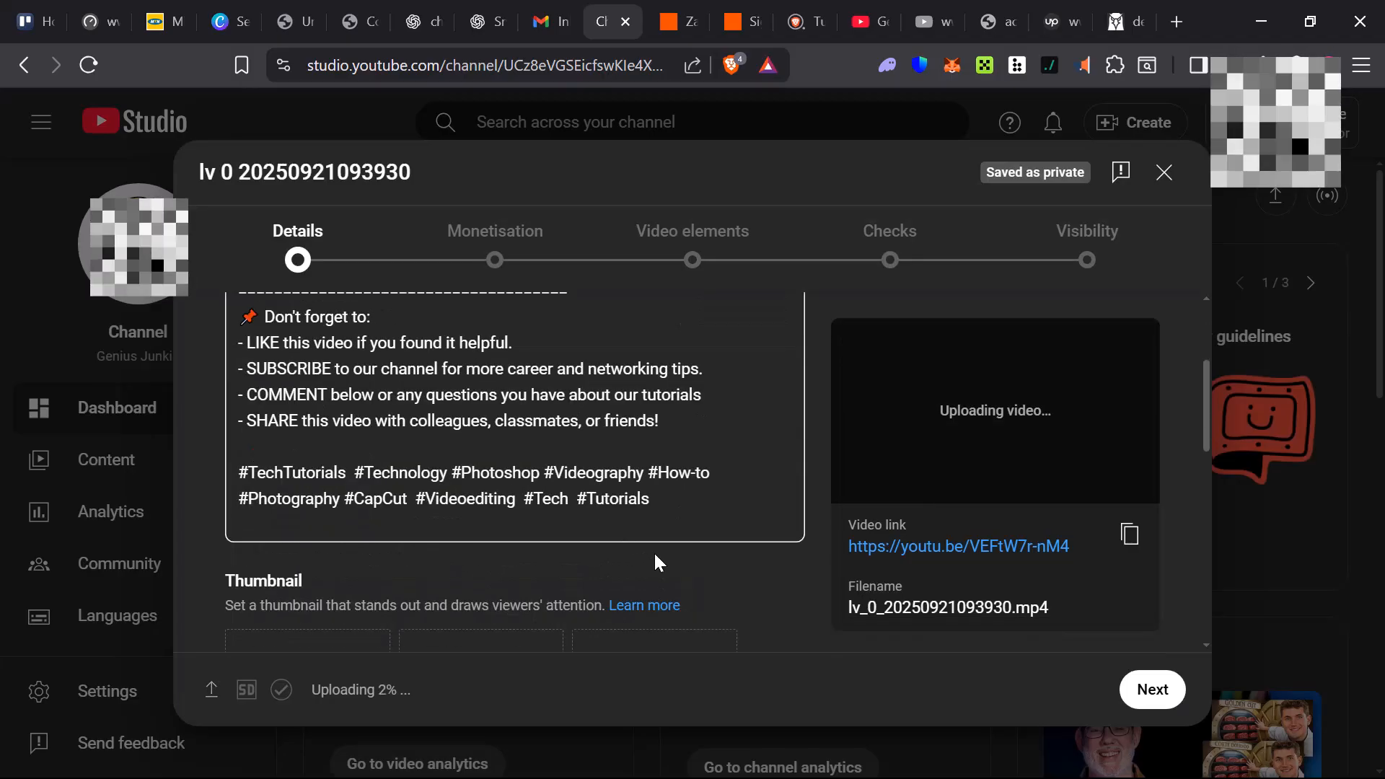
scroll(658, 551, down, 4)
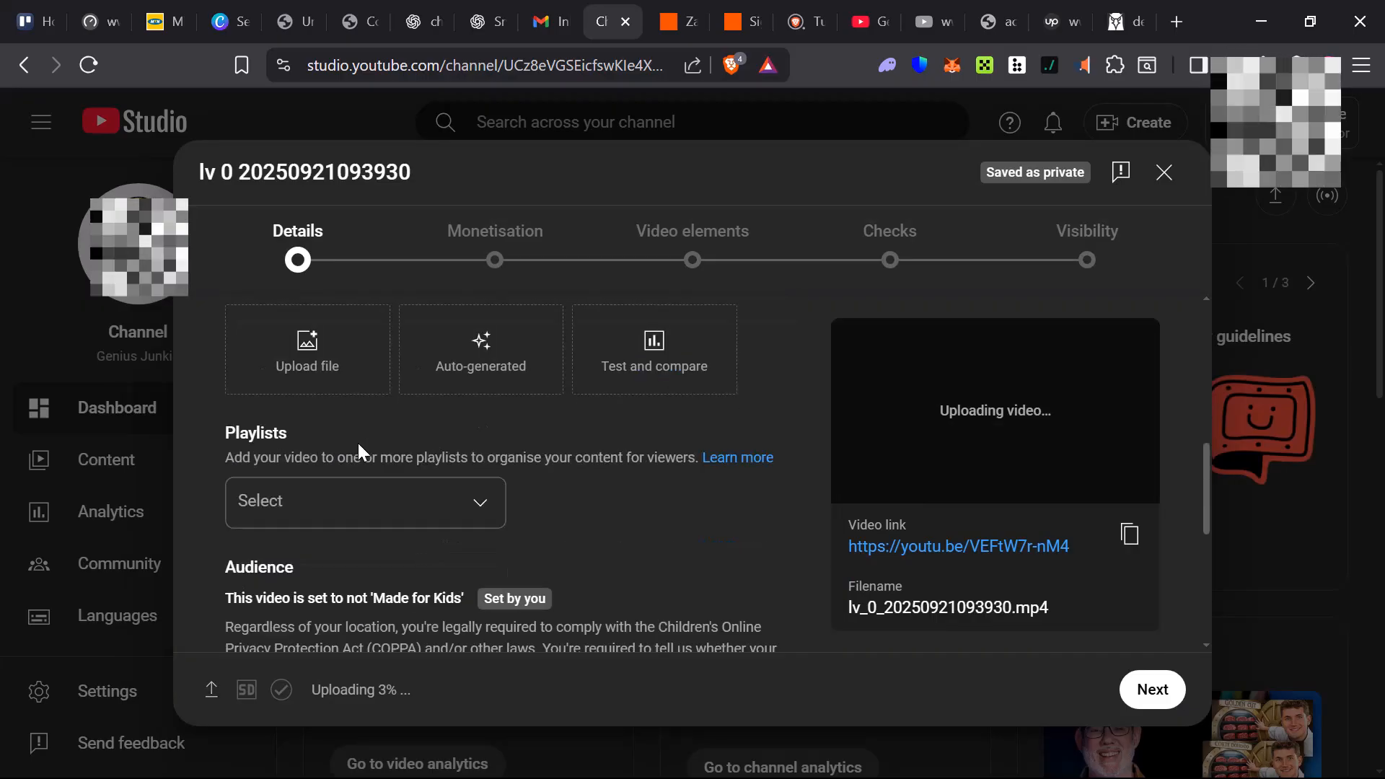
scroll(376, 447, up, 2)
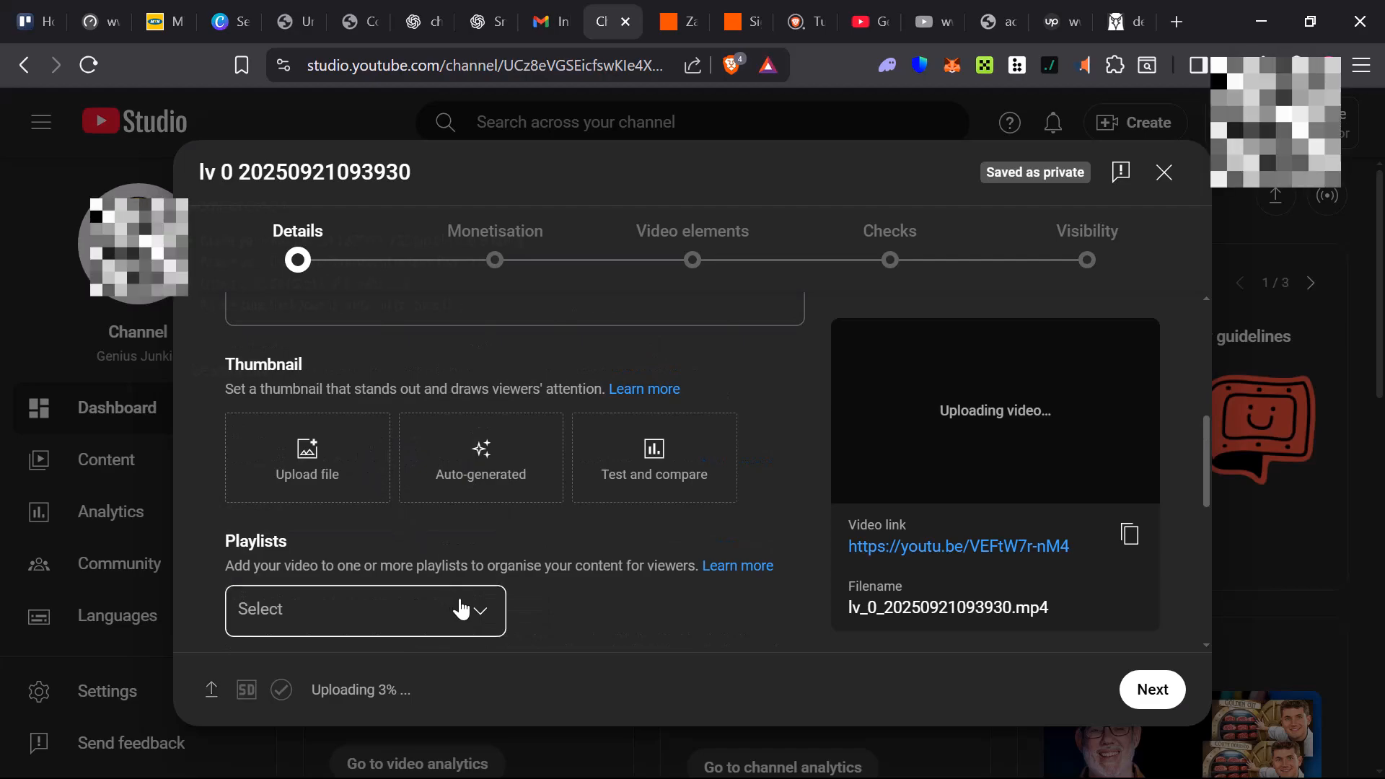
scroll(469, 559, down, 2)
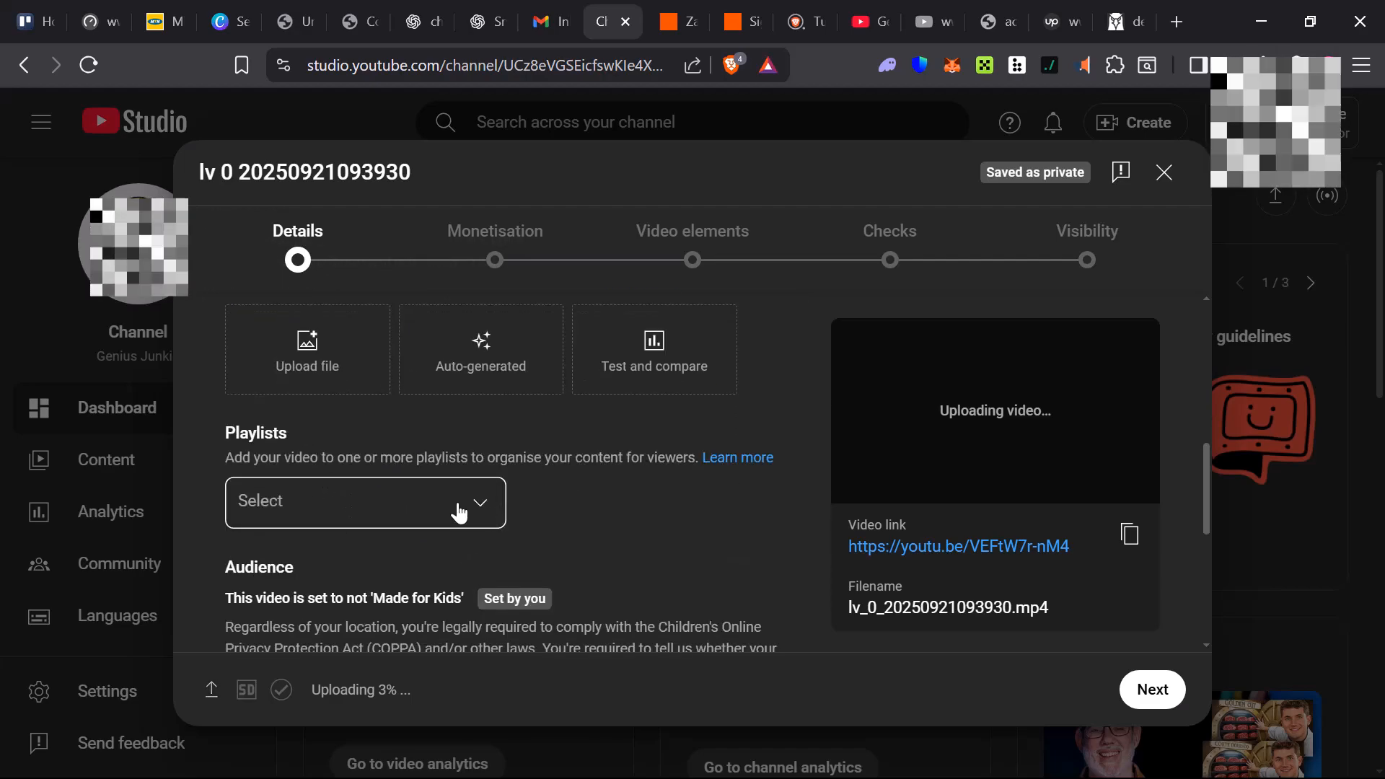
scroll(552, 499, down, 4)
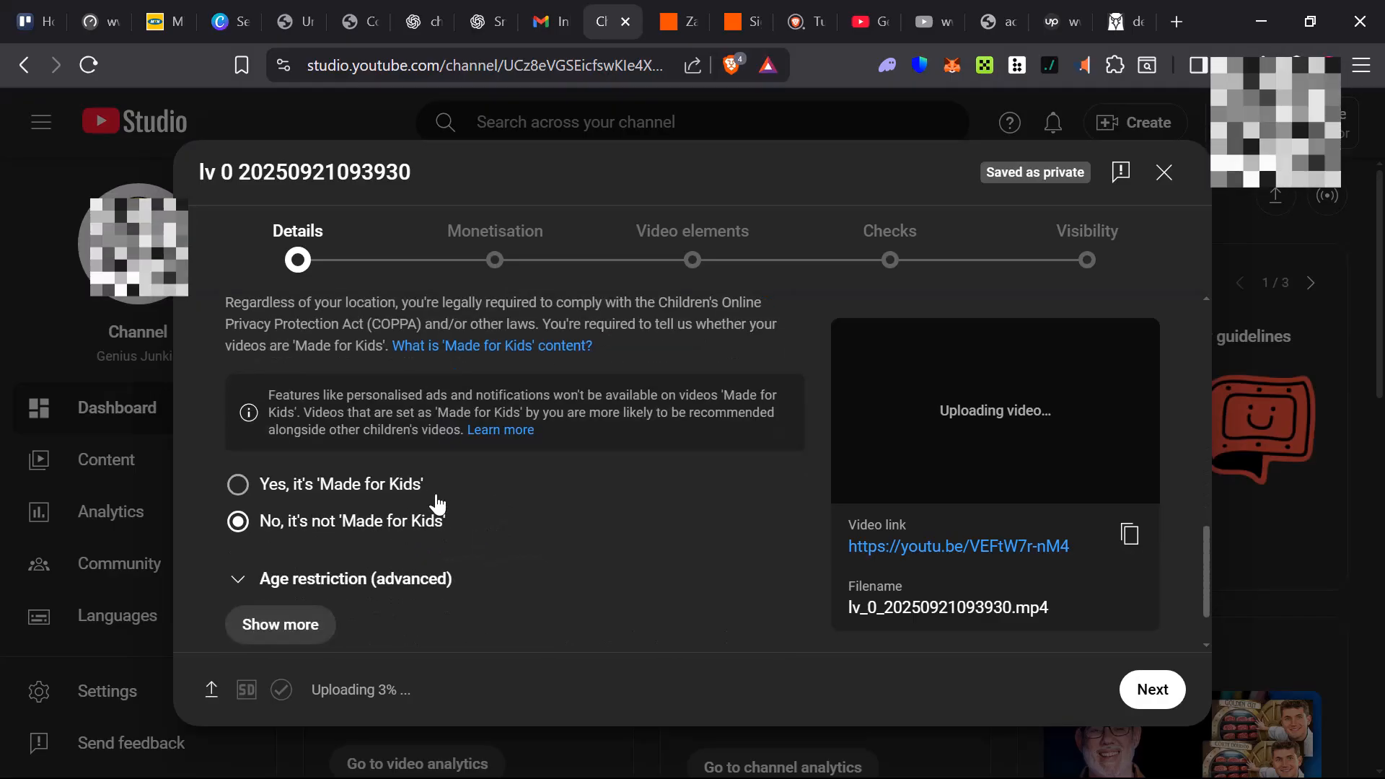
scroll(433, 498, up, 2)
scroll(588, 493, down, 3)
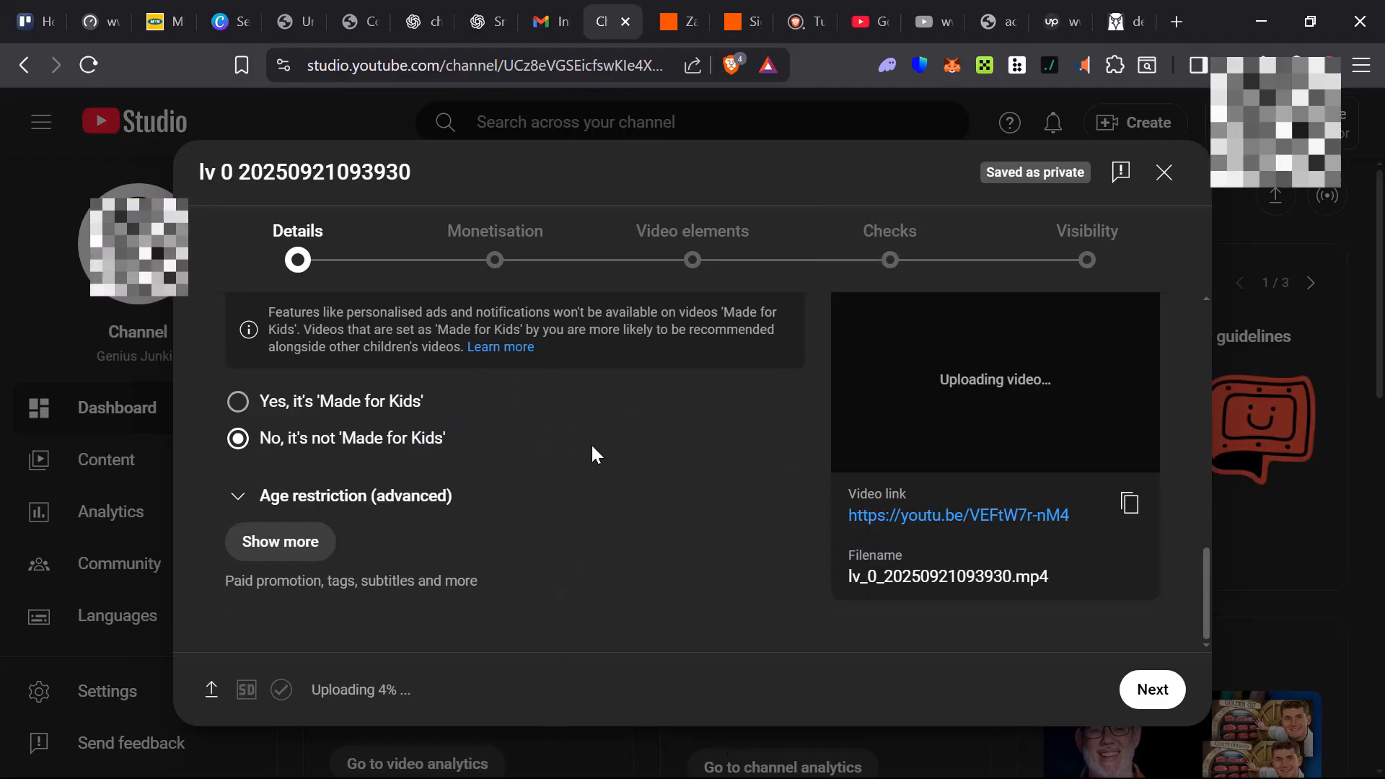
scroll(595, 453, up, 6)
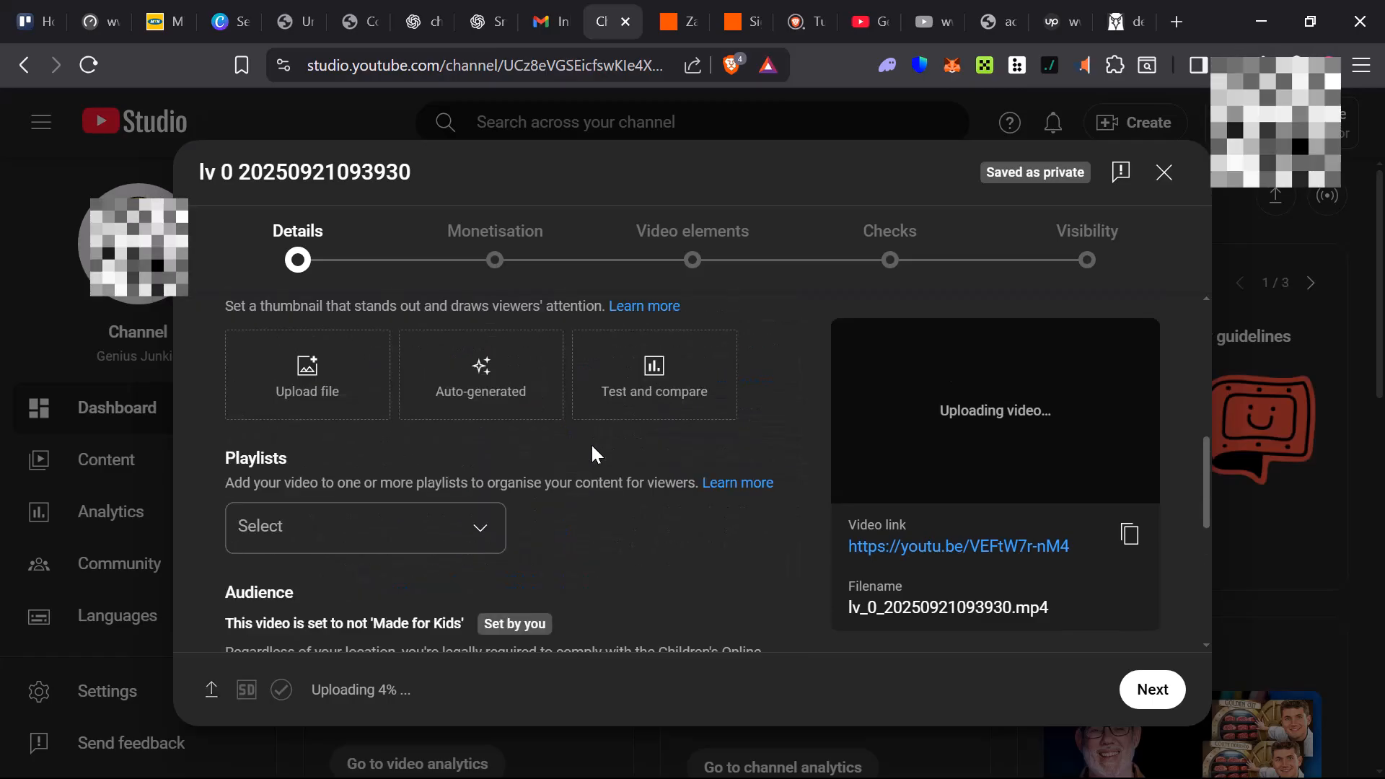
scroll(592, 447, up, 5)
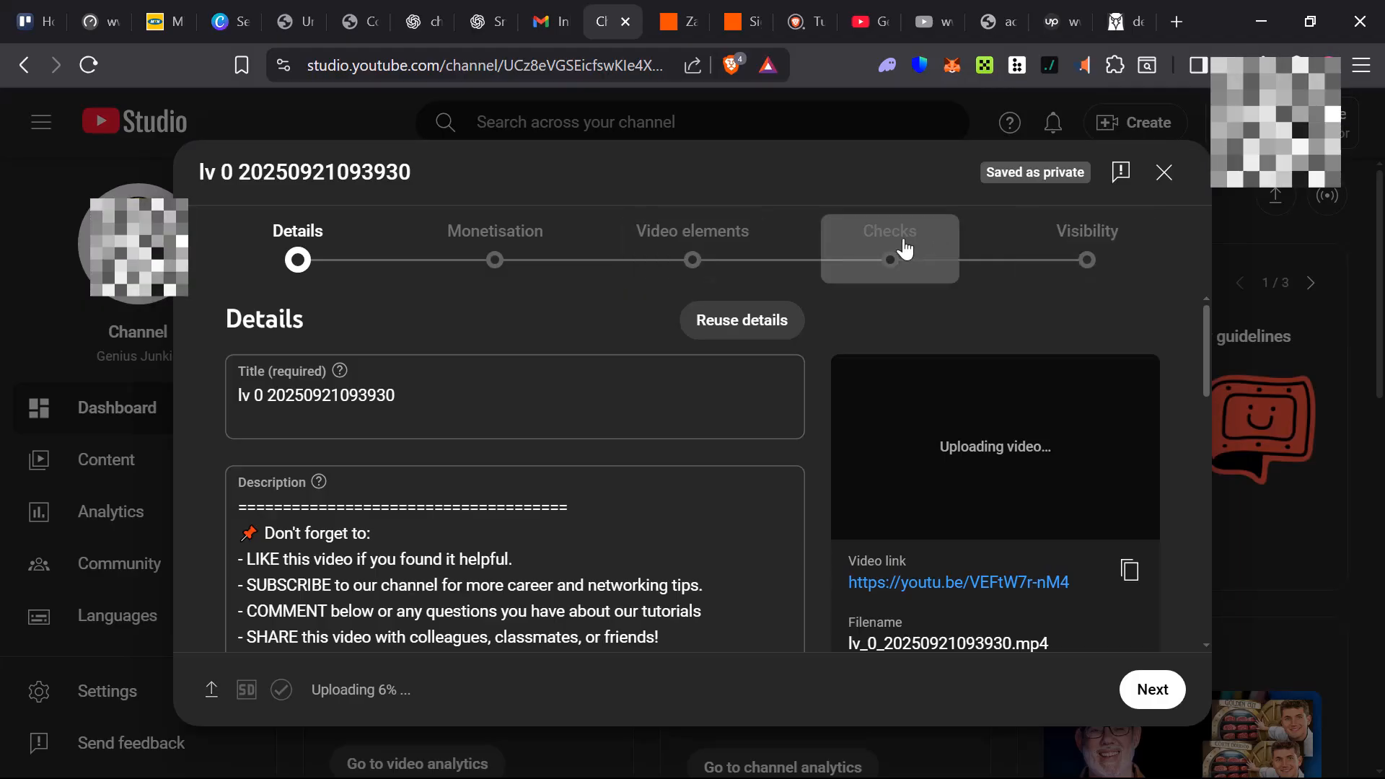
Step: Go to the upload's Visibility stage and choose Public for the video
click(1107, 257)
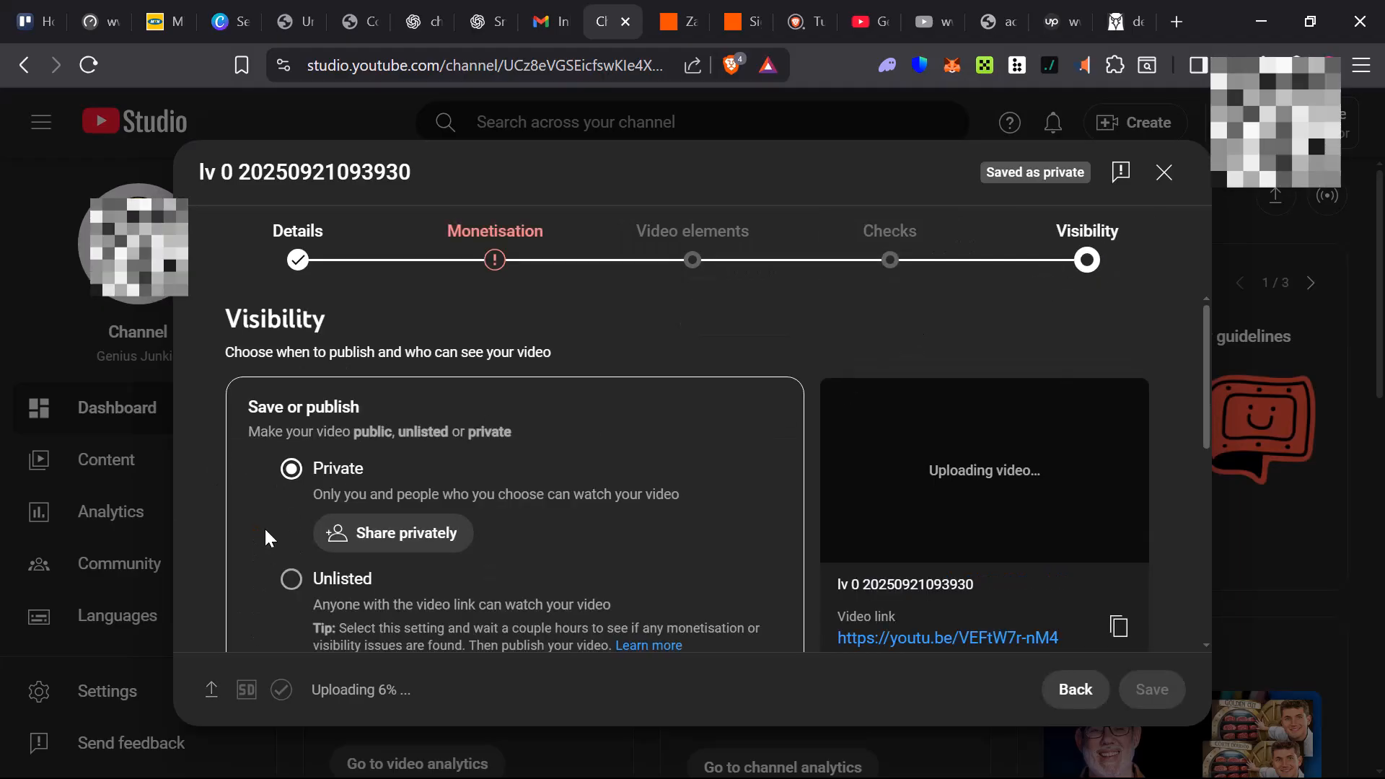
scroll(278, 513, down, 3)
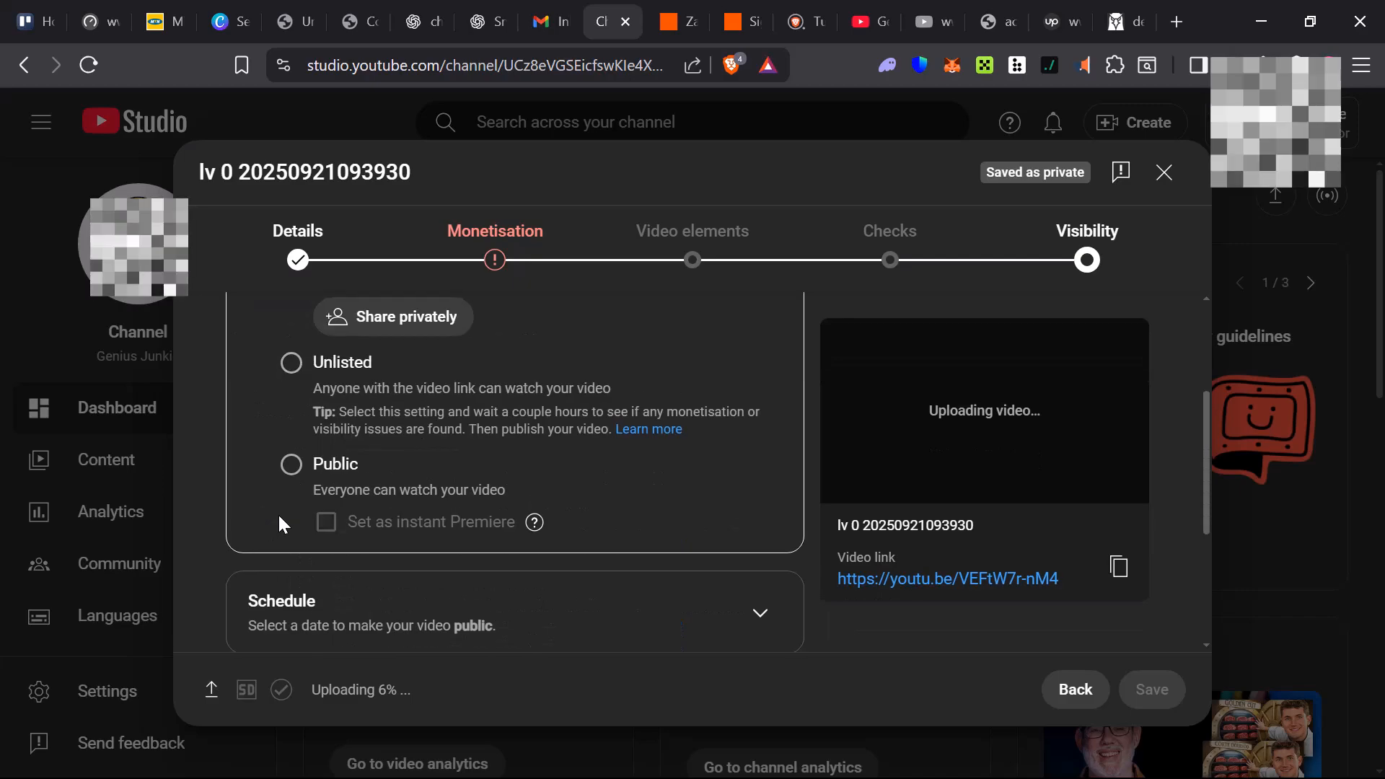
click(292, 469)
Step: Schedule the video to become public on 31 Oct 2025
scroll(425, 499, down, 3)
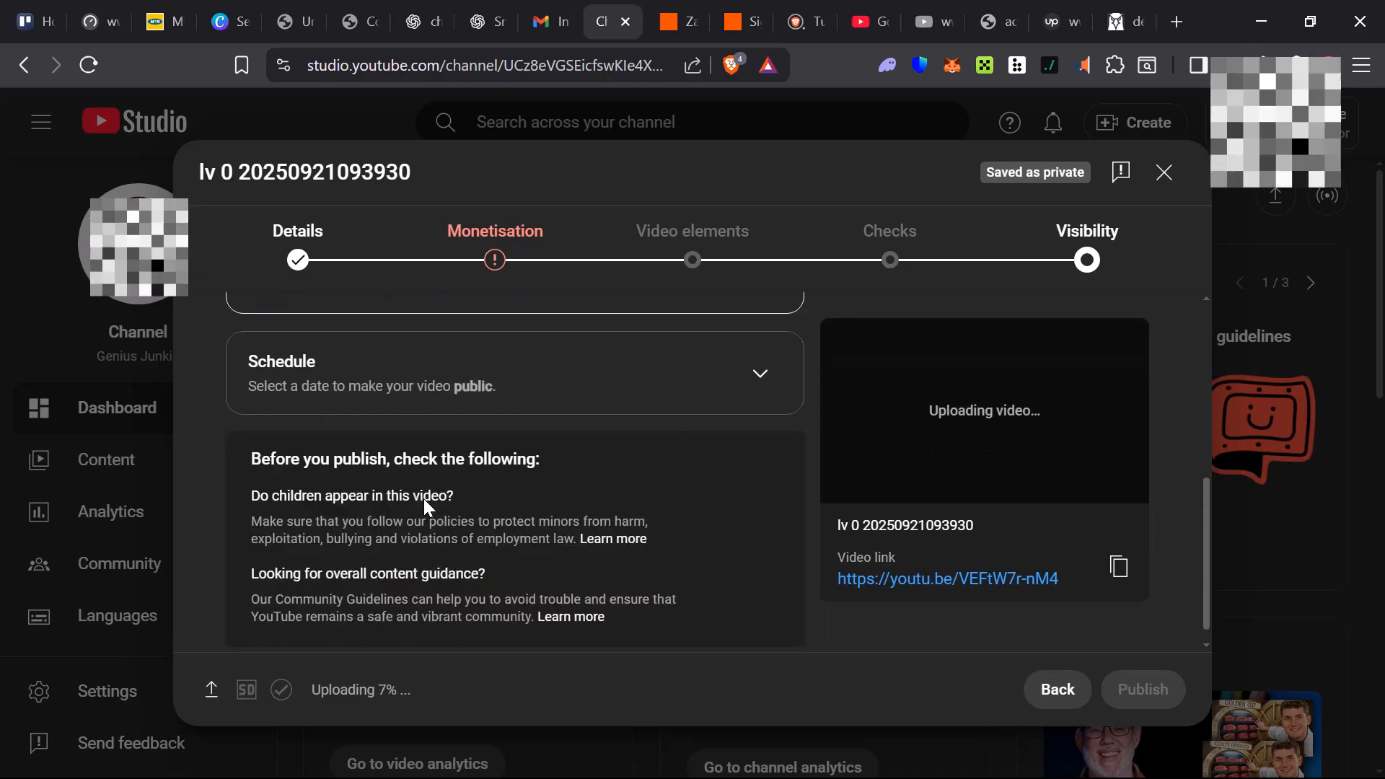
click(336, 345)
scroll(440, 401, up, 3)
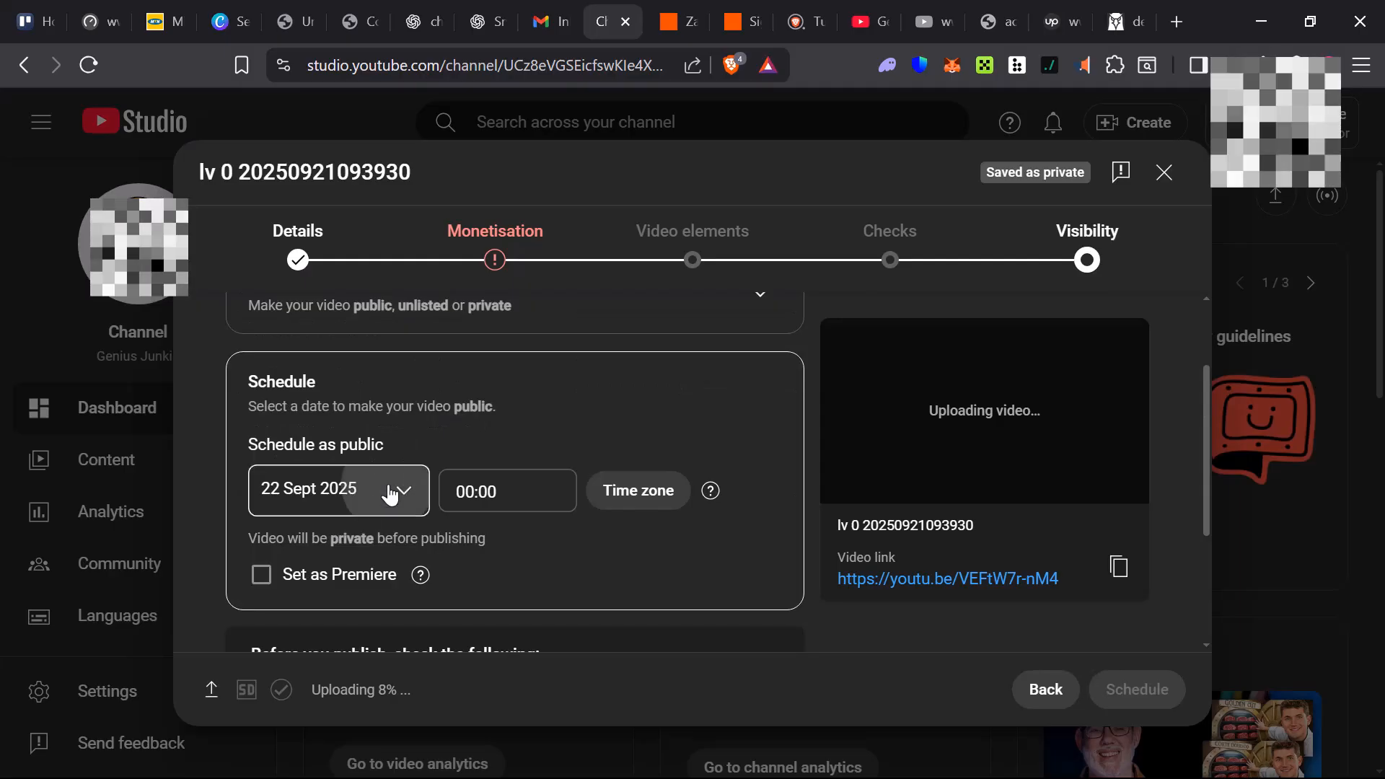
click(390, 494)
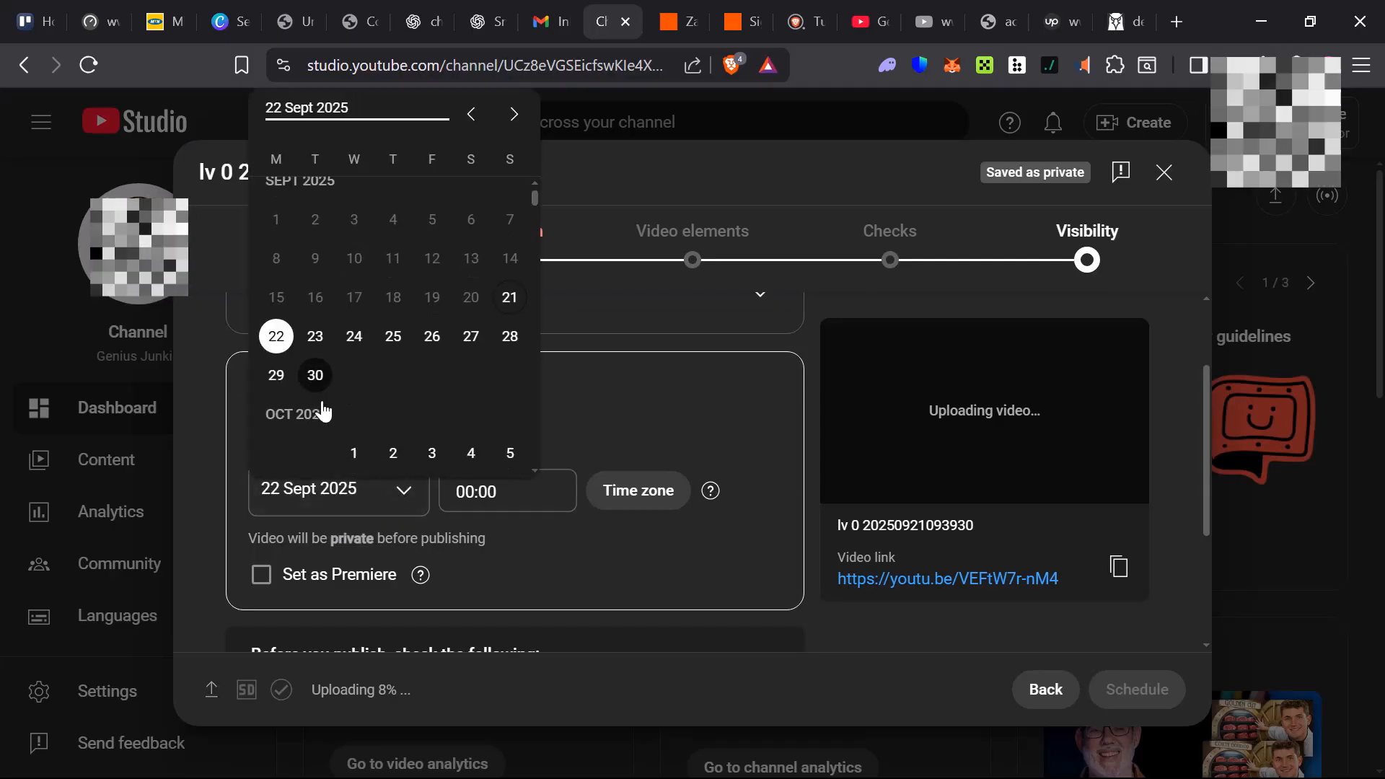
scroll(319, 408, down, 4)
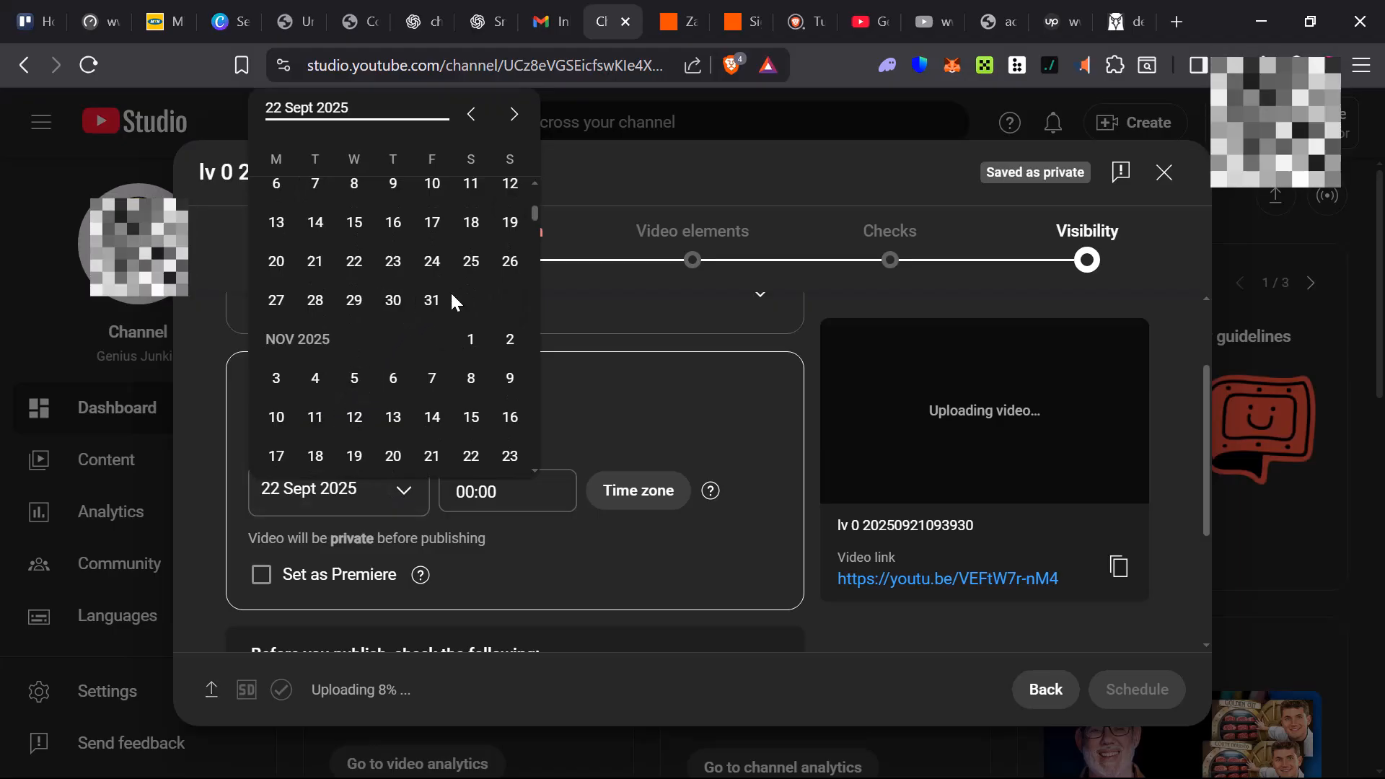
click(432, 300)
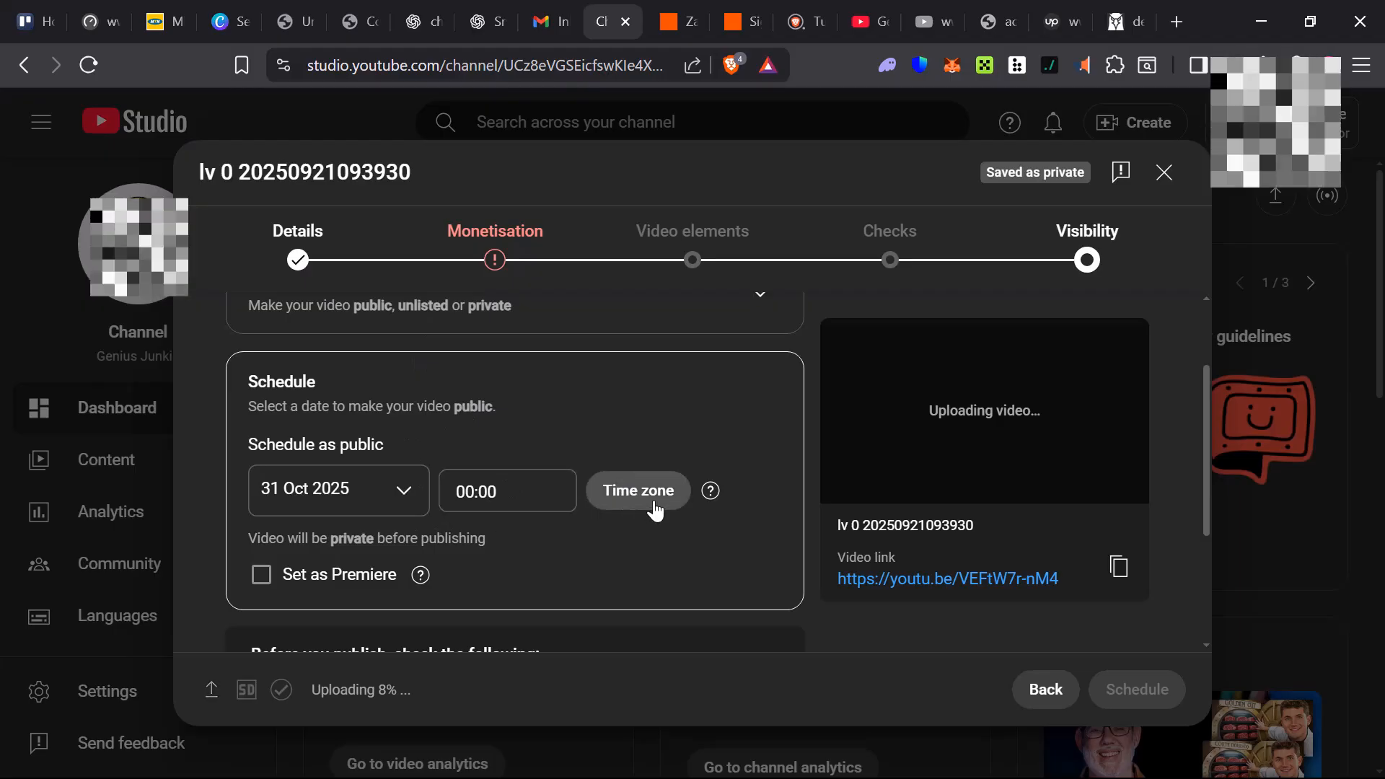
Step: Review the schedule date and time, the Premiere option and the guidance to check before publishing
scroll(555, 561, down, 1)
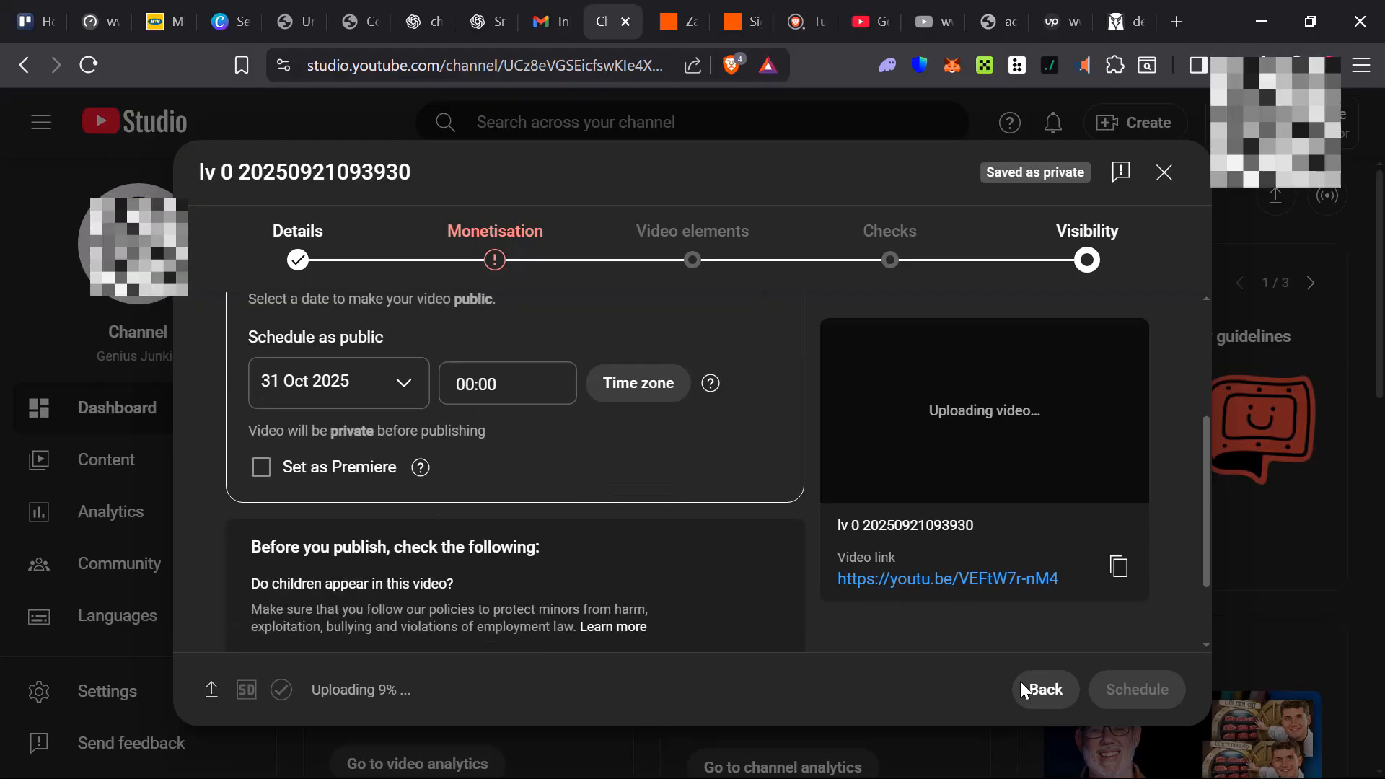
scroll(496, 458, up, 3)
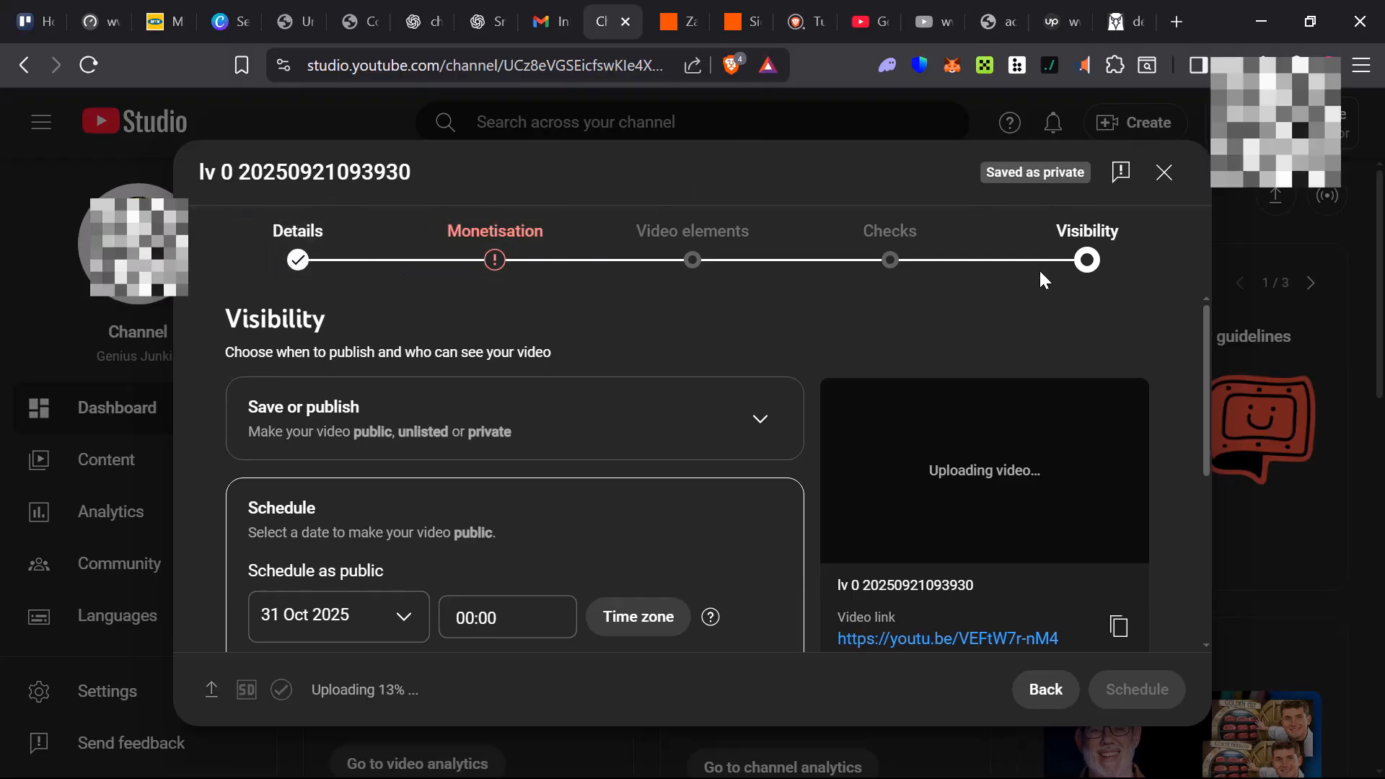
scroll(577, 418, down, 3)
scroll(390, 390, up, 2)
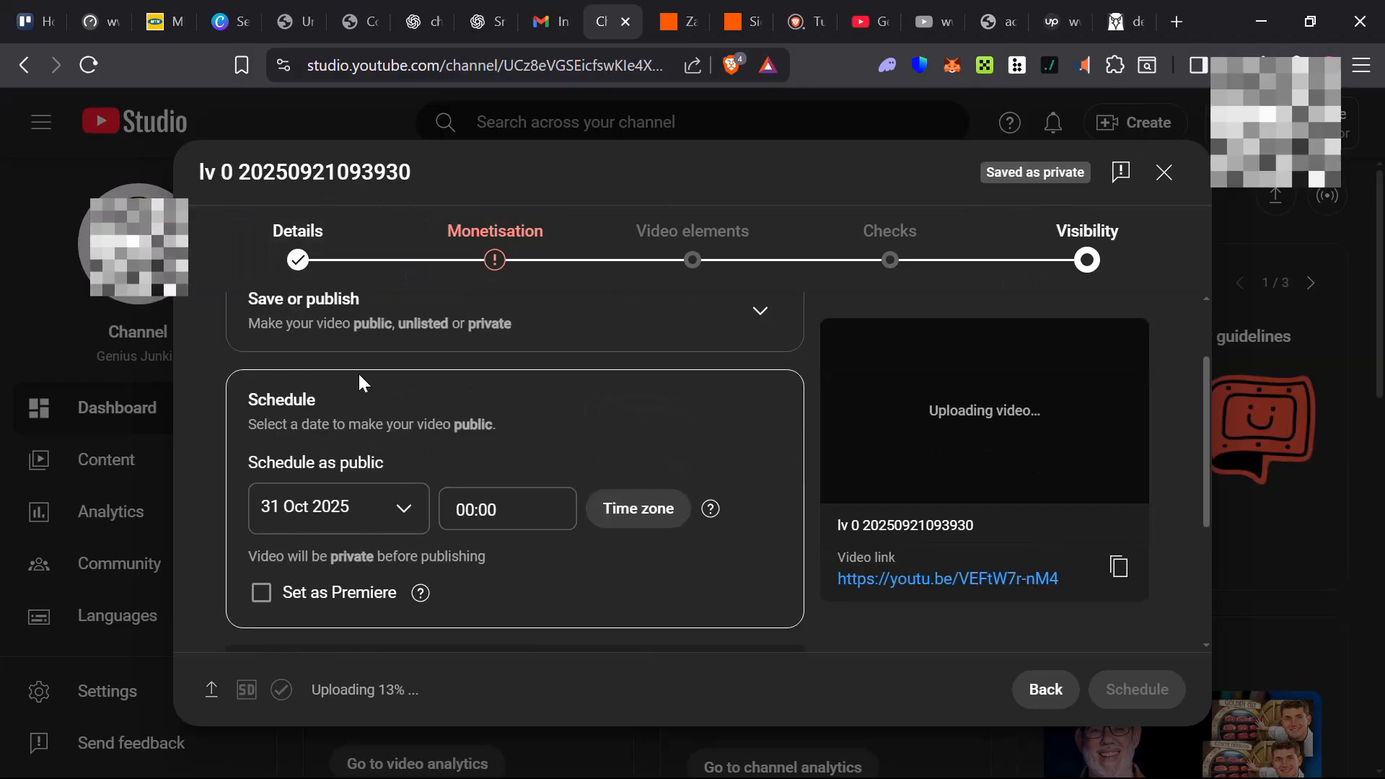
triple_click(561, 461)
click(400, 508)
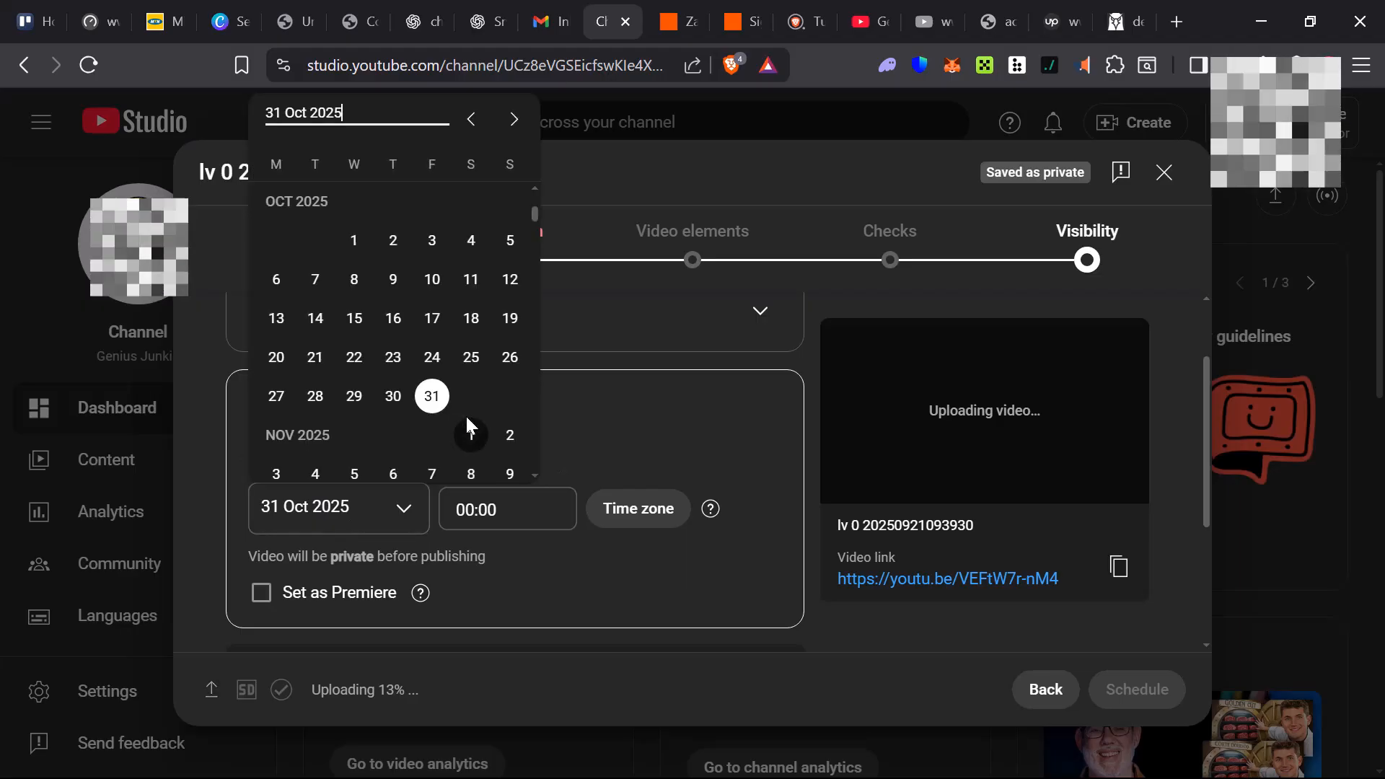
click(725, 426)
scroll(1067, 527, down, 2)
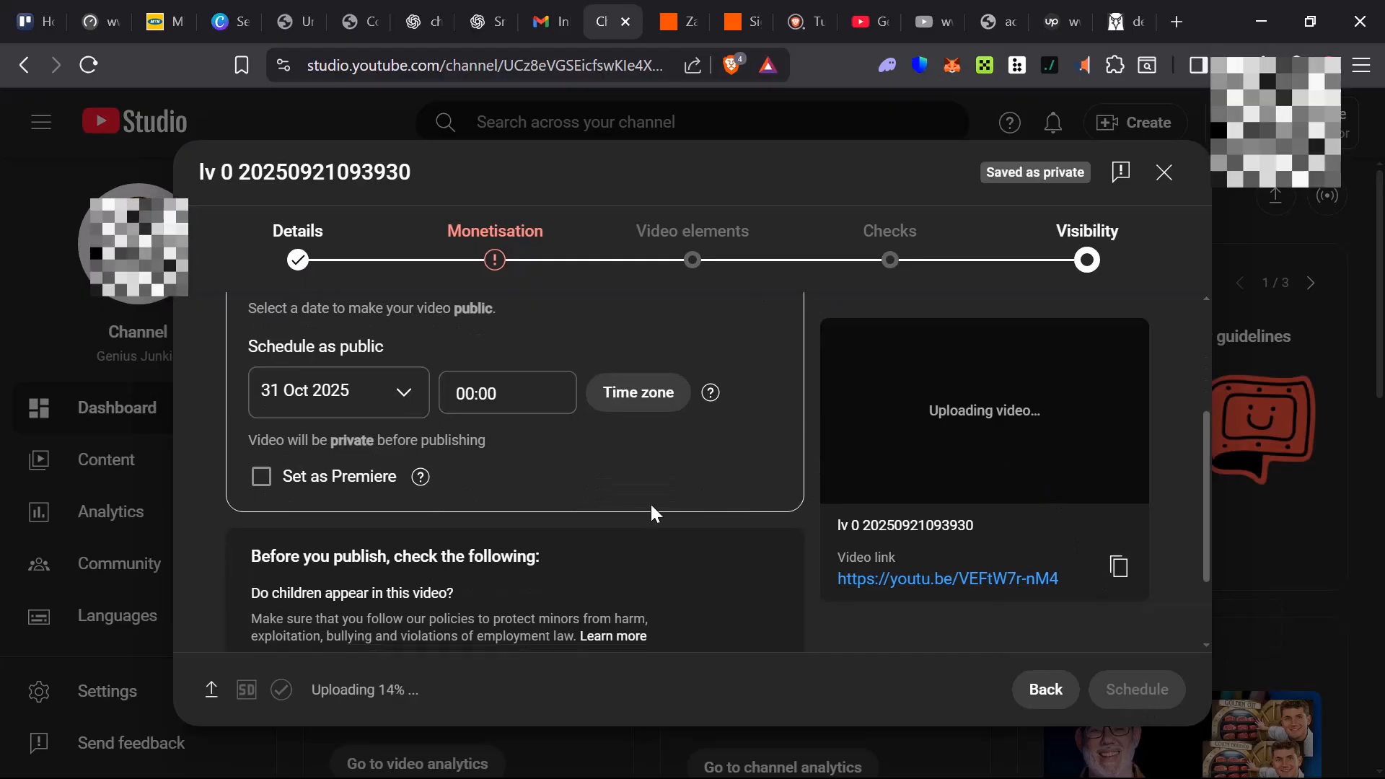
scroll(813, 454, down, 2)
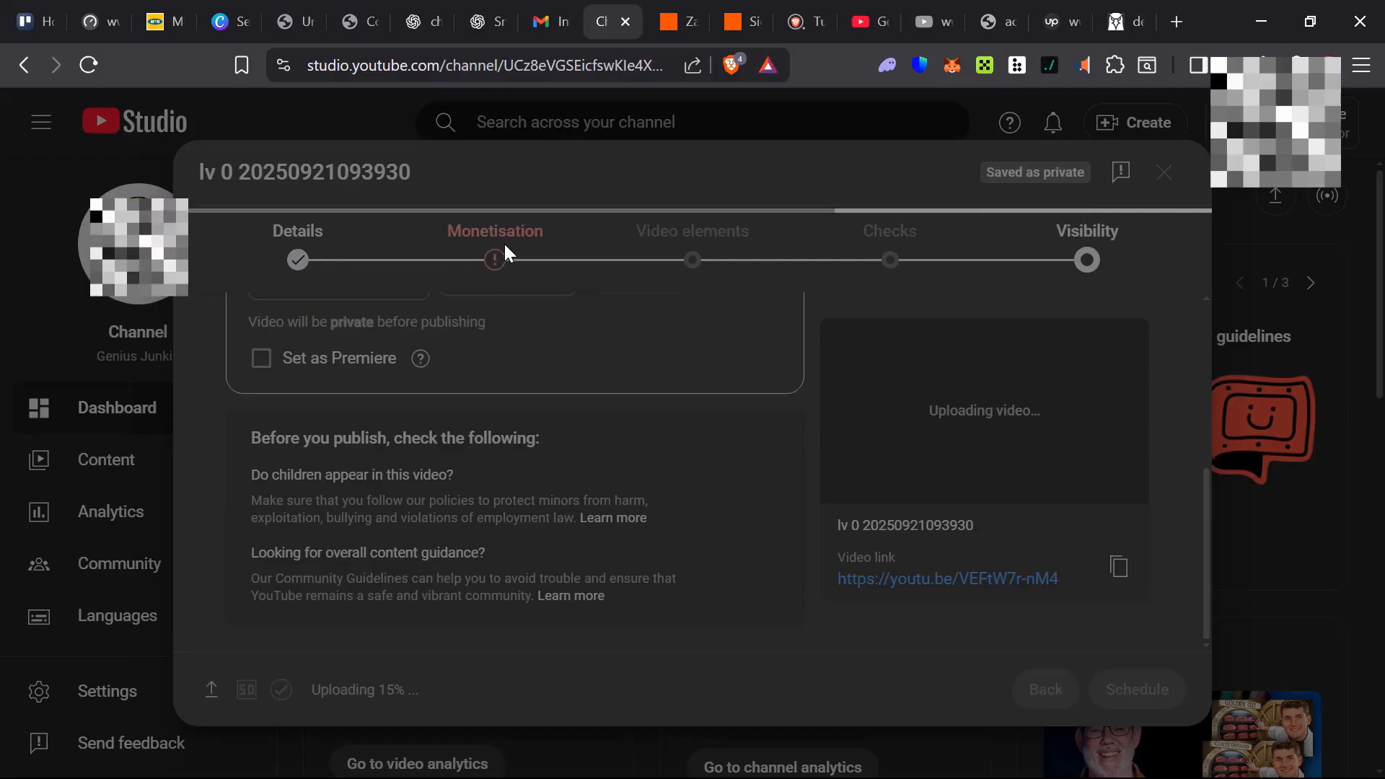
Step: Switch from the upload to the Zapier website, and bring up the Tube buddy search results
key(Escape)
click(679, 28)
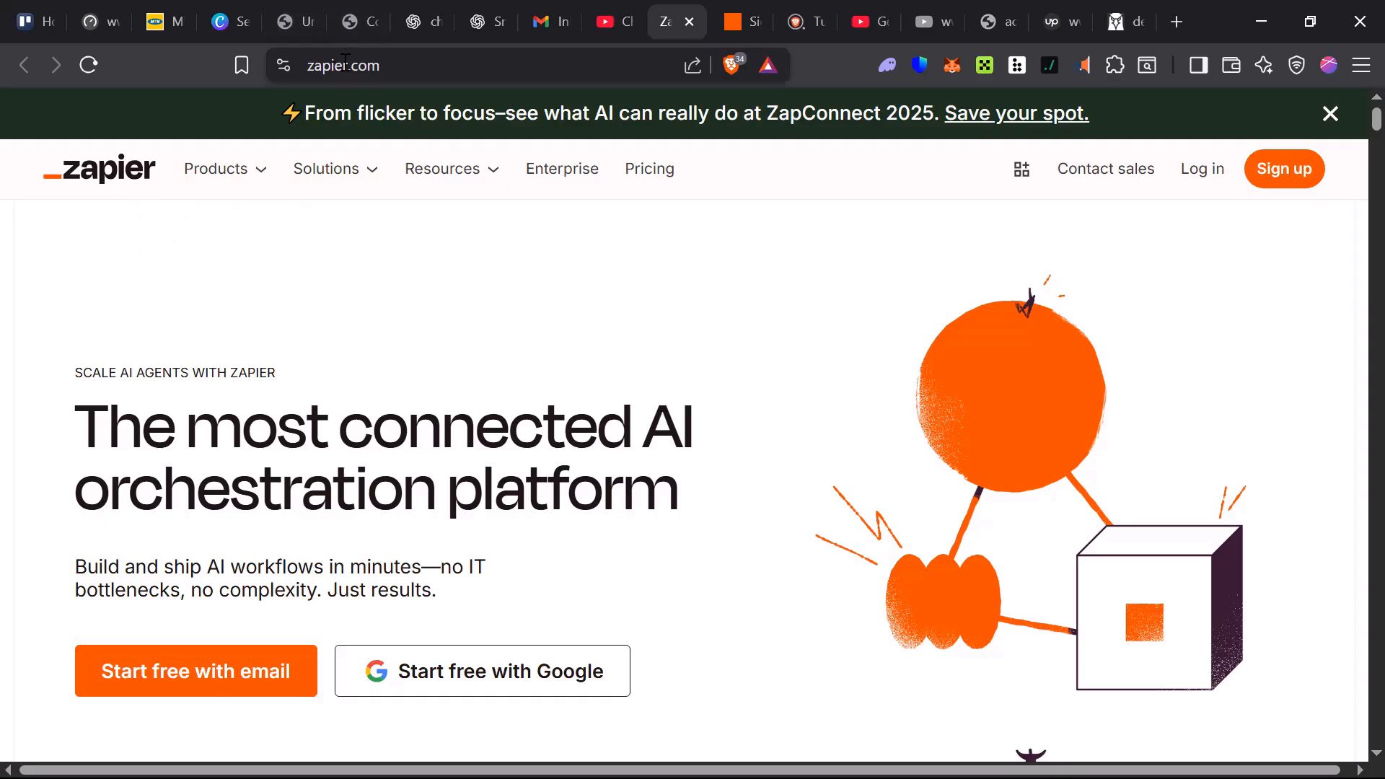
click(808, 32)
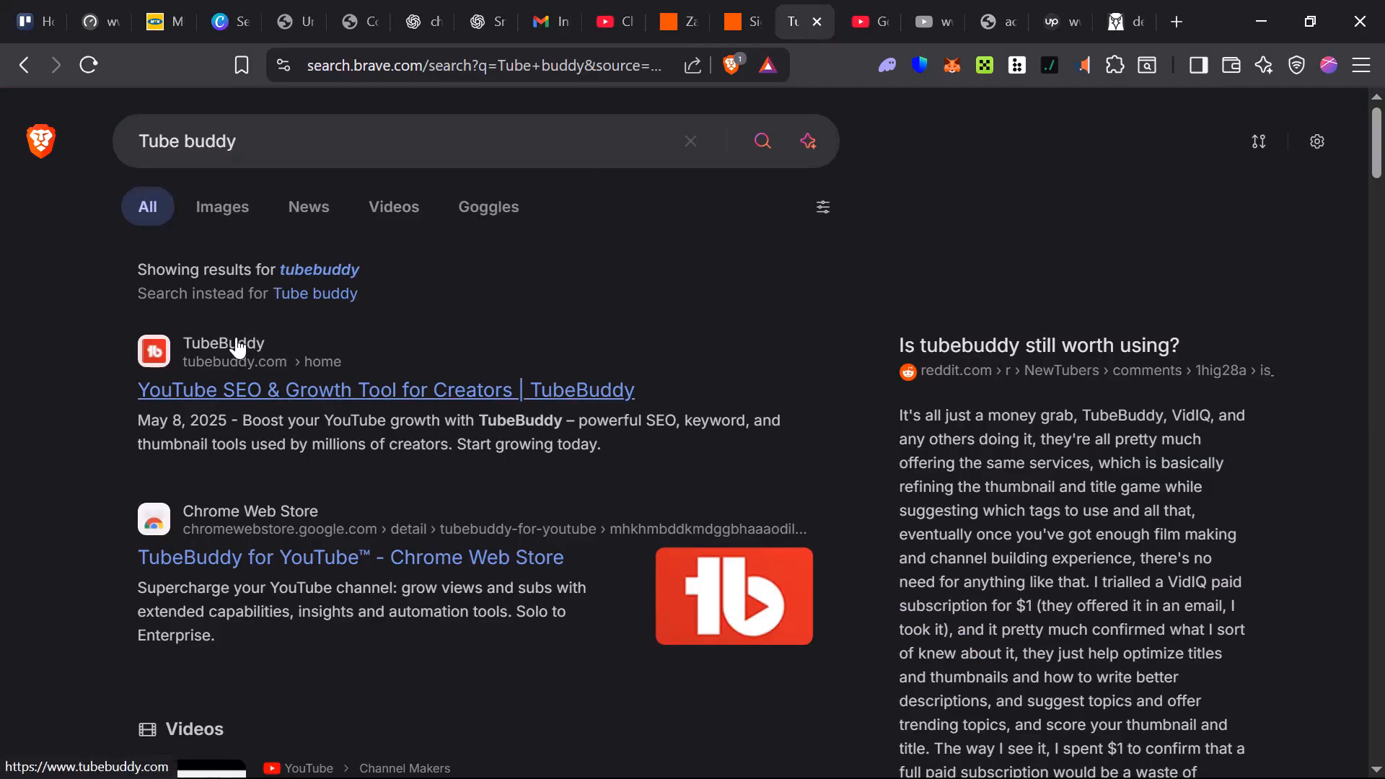
Step: Compare the Zapier home page with the Tube buddy search results, and read the TubeBuddy result's description
click(696, 26)
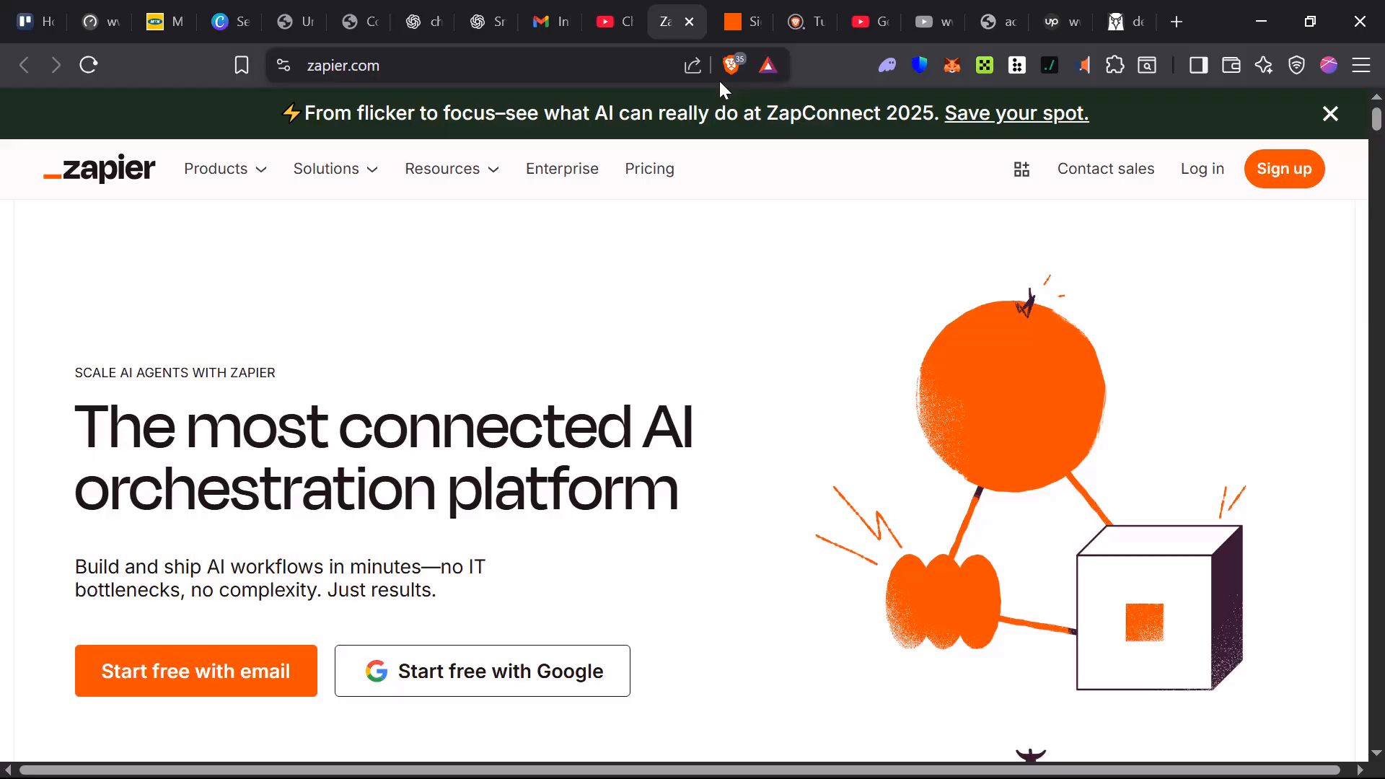
click(802, 24)
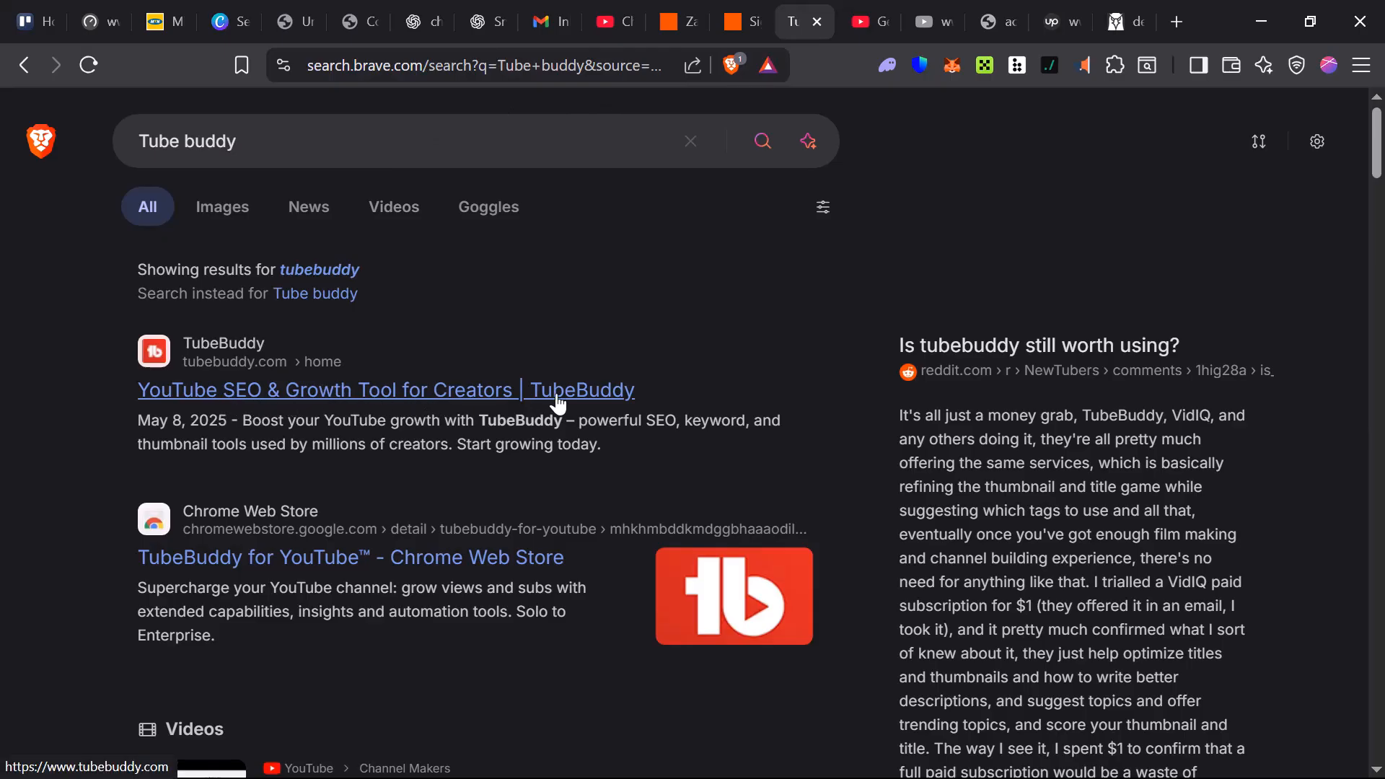
drag(271, 420, 704, 444)
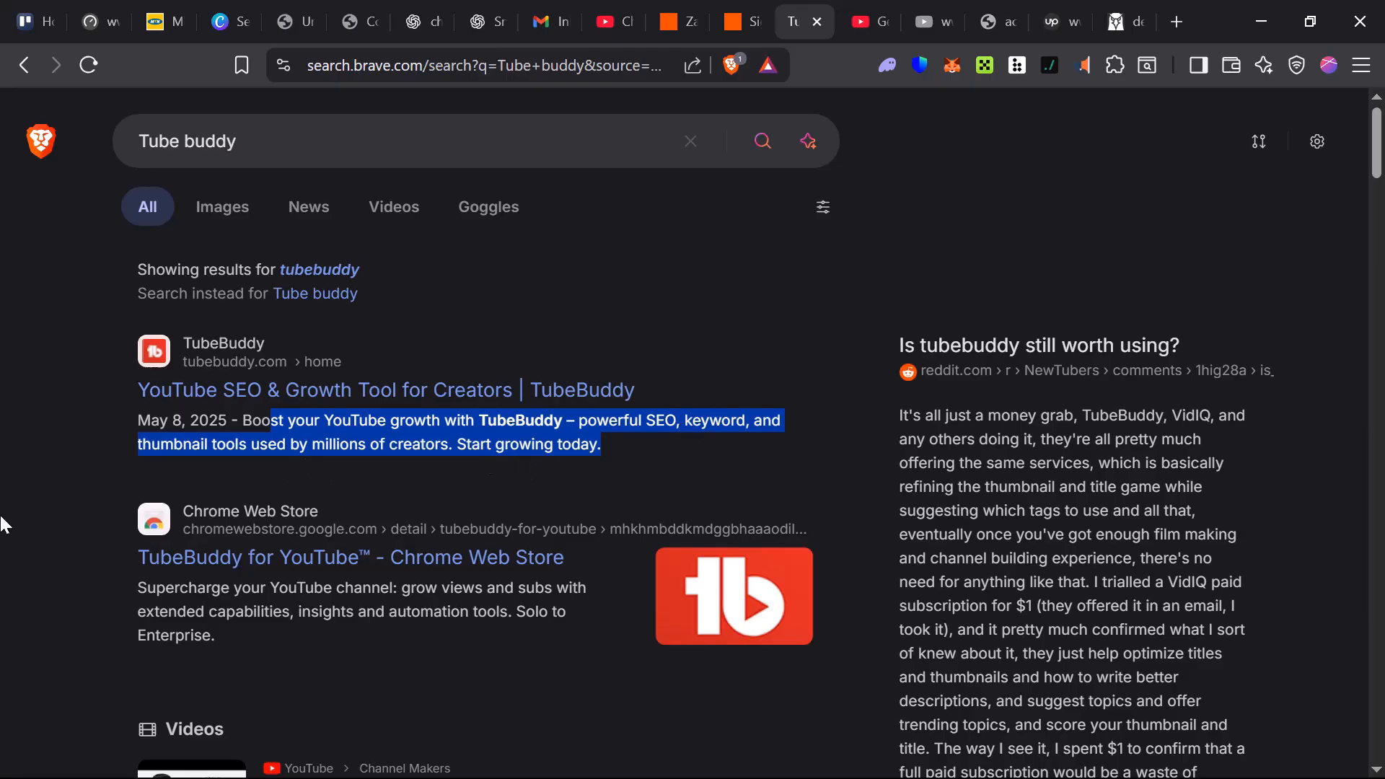
click(68, 521)
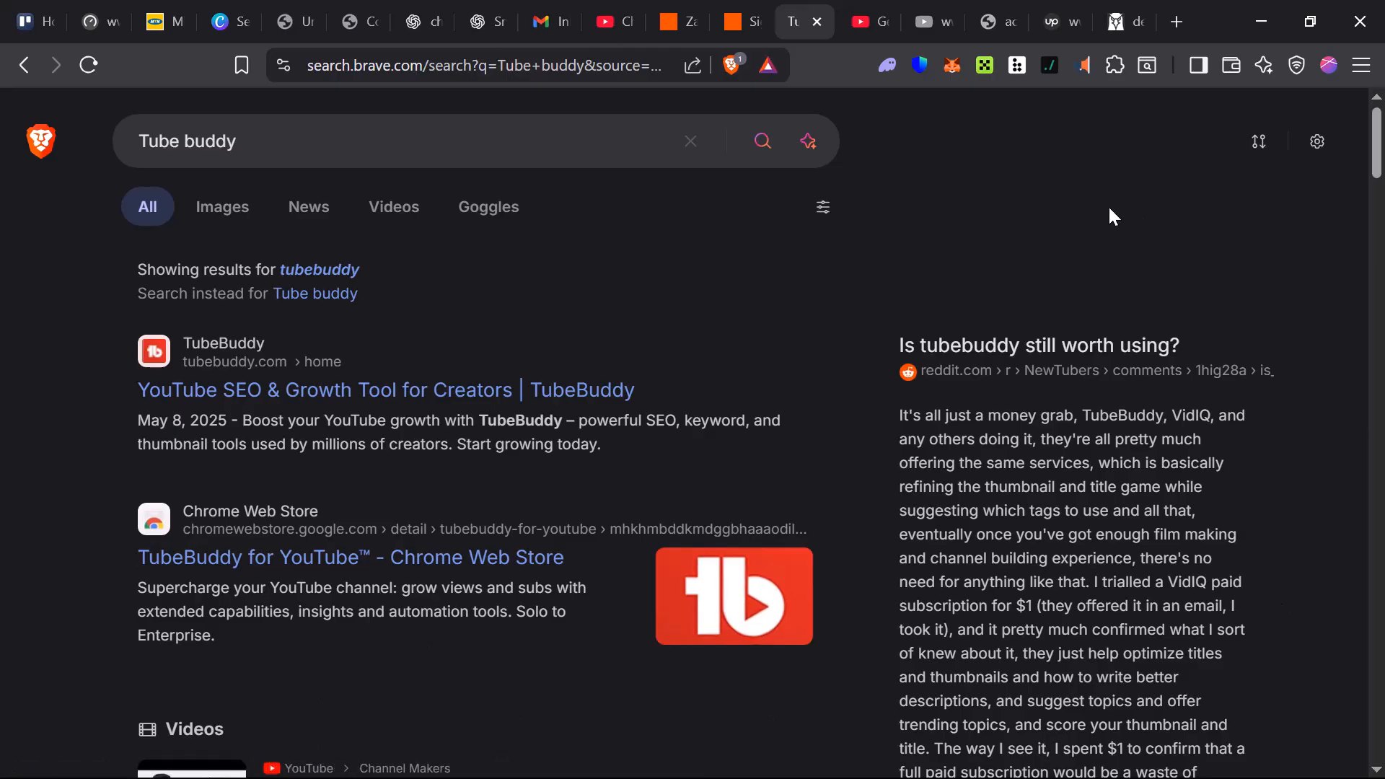
Step: Return to the Zapier home page and examine its AI workflow tagline, the sample Zap diagram and the customer stories
click(687, 32)
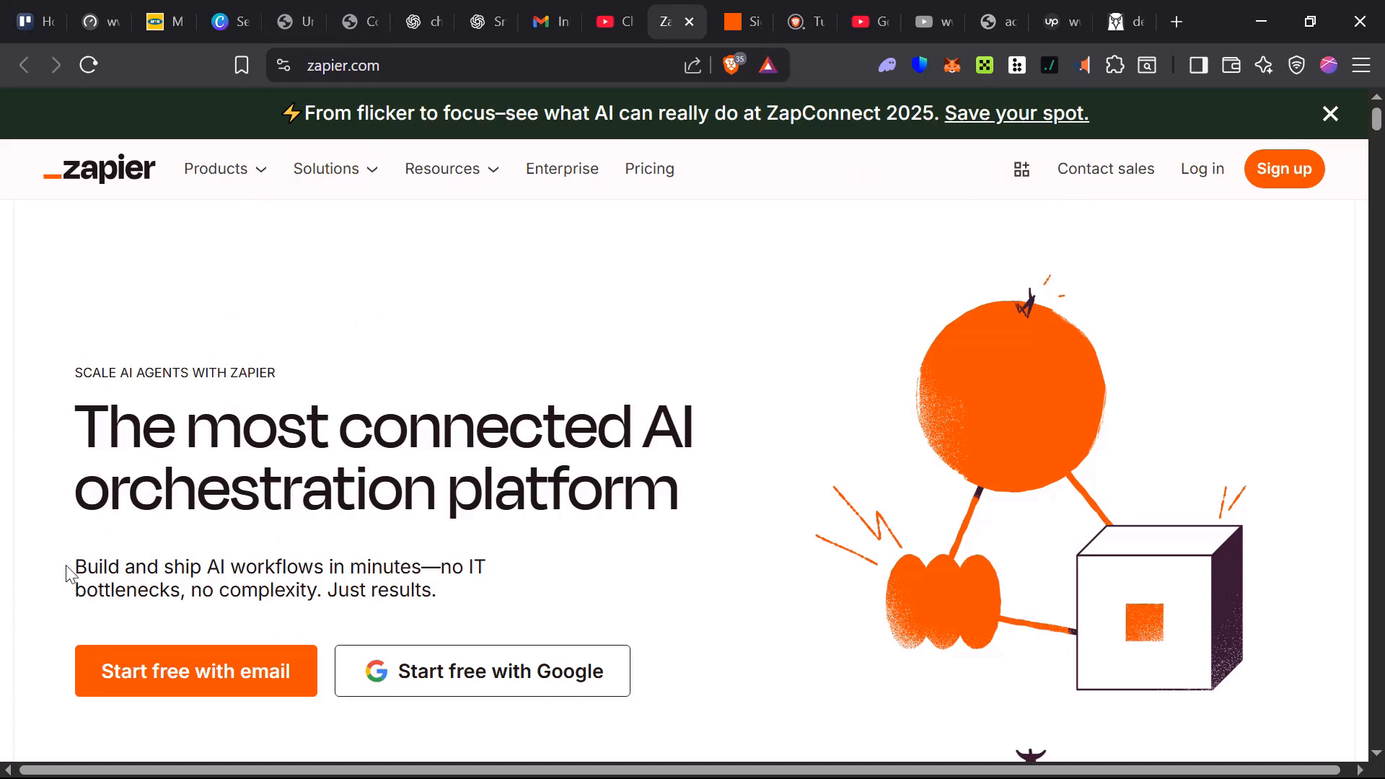
drag(67, 574, 476, 595)
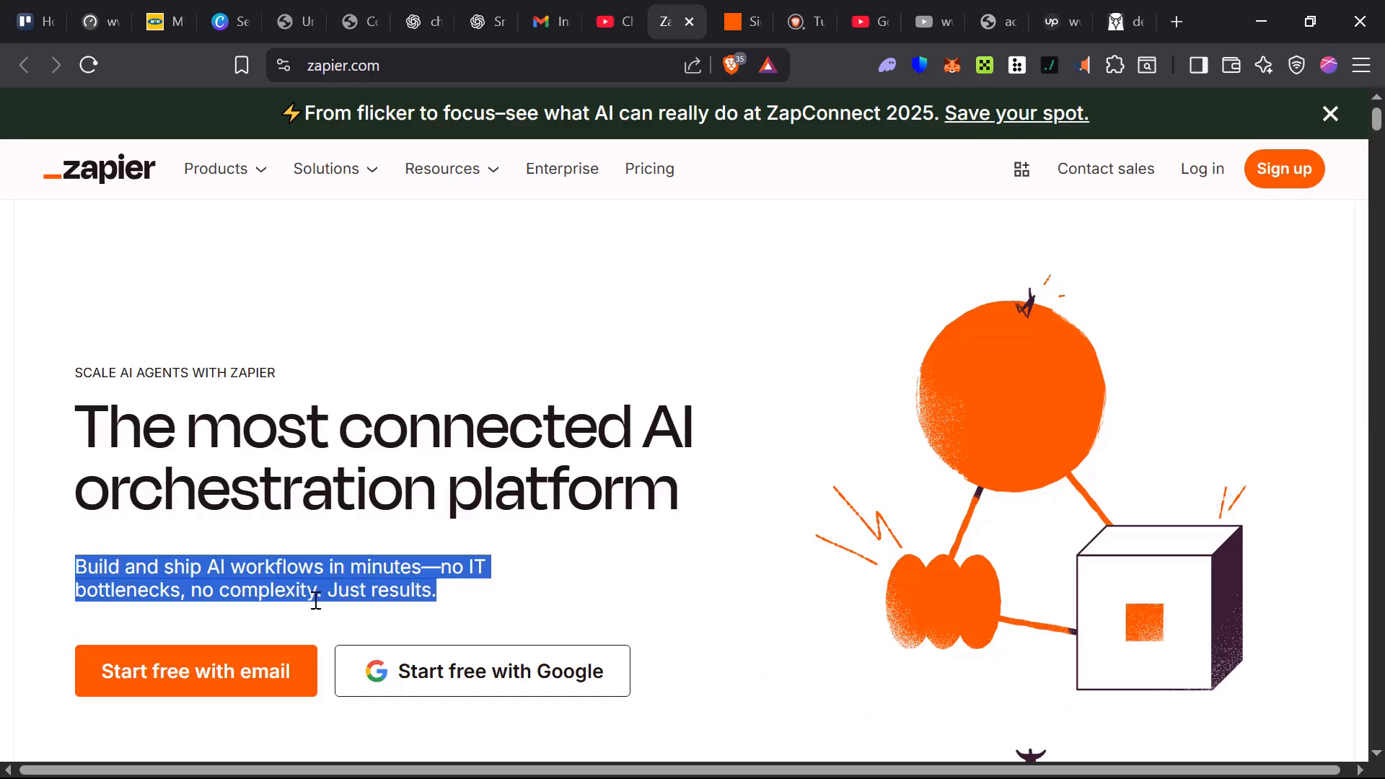
scroll(432, 648, down, 5)
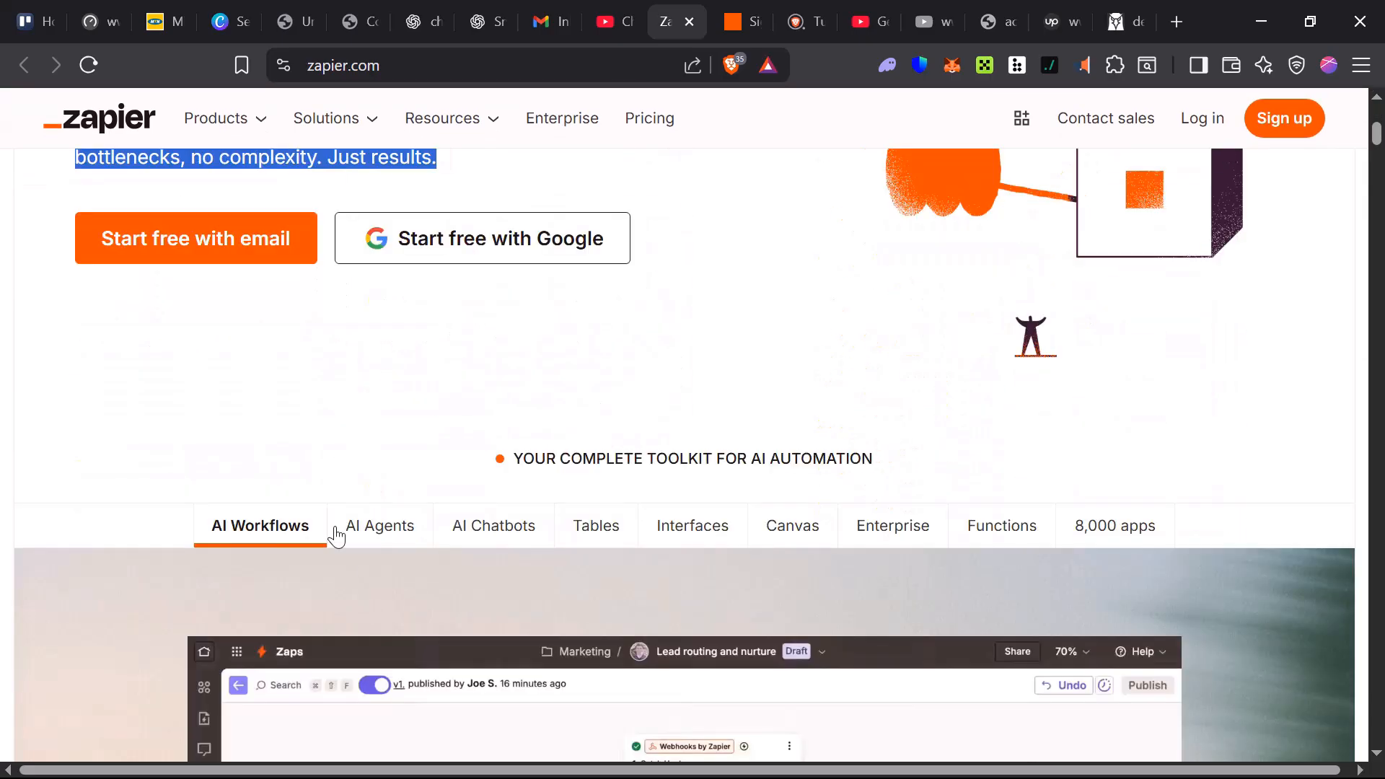
scroll(289, 548, up, 4)
scroll(331, 671, down, 10)
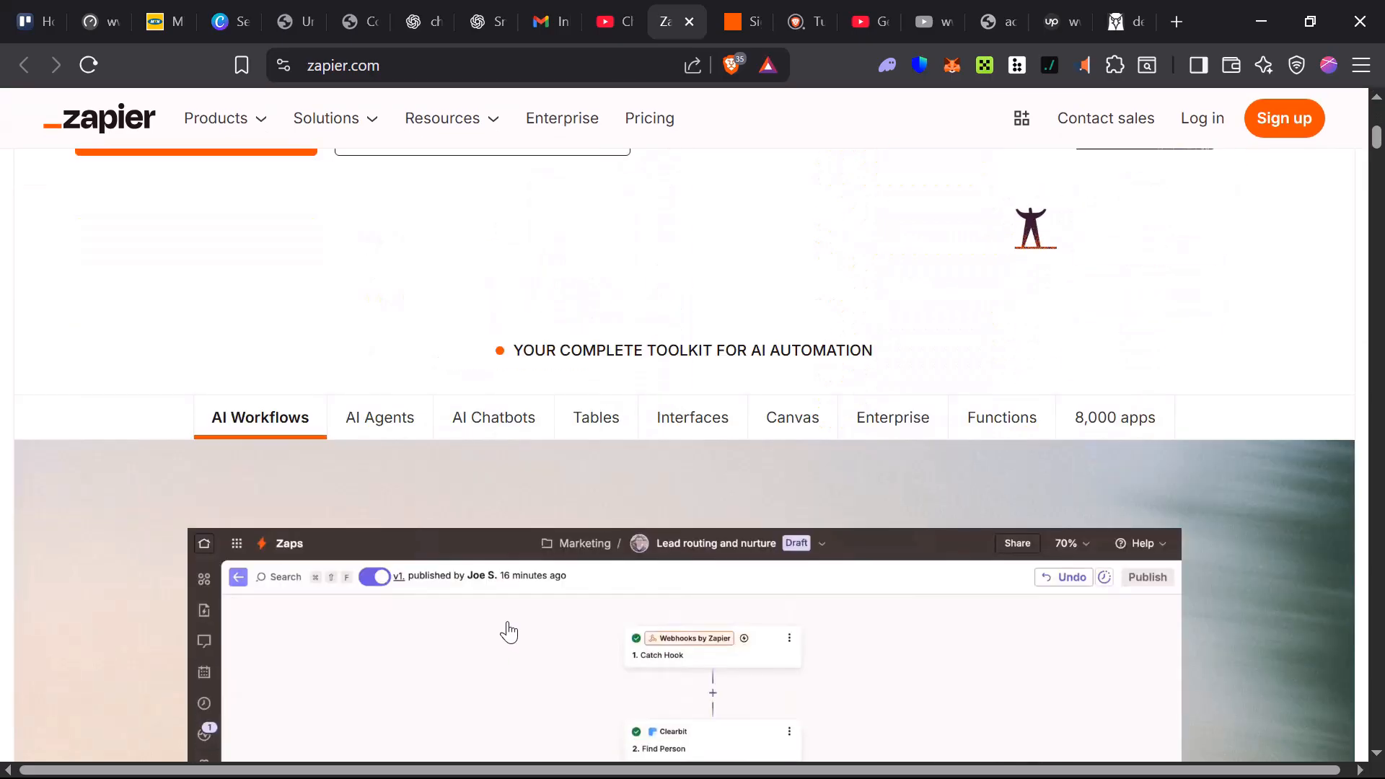
scroll(619, 531, up, 4)
scroll(390, 486, down, 4)
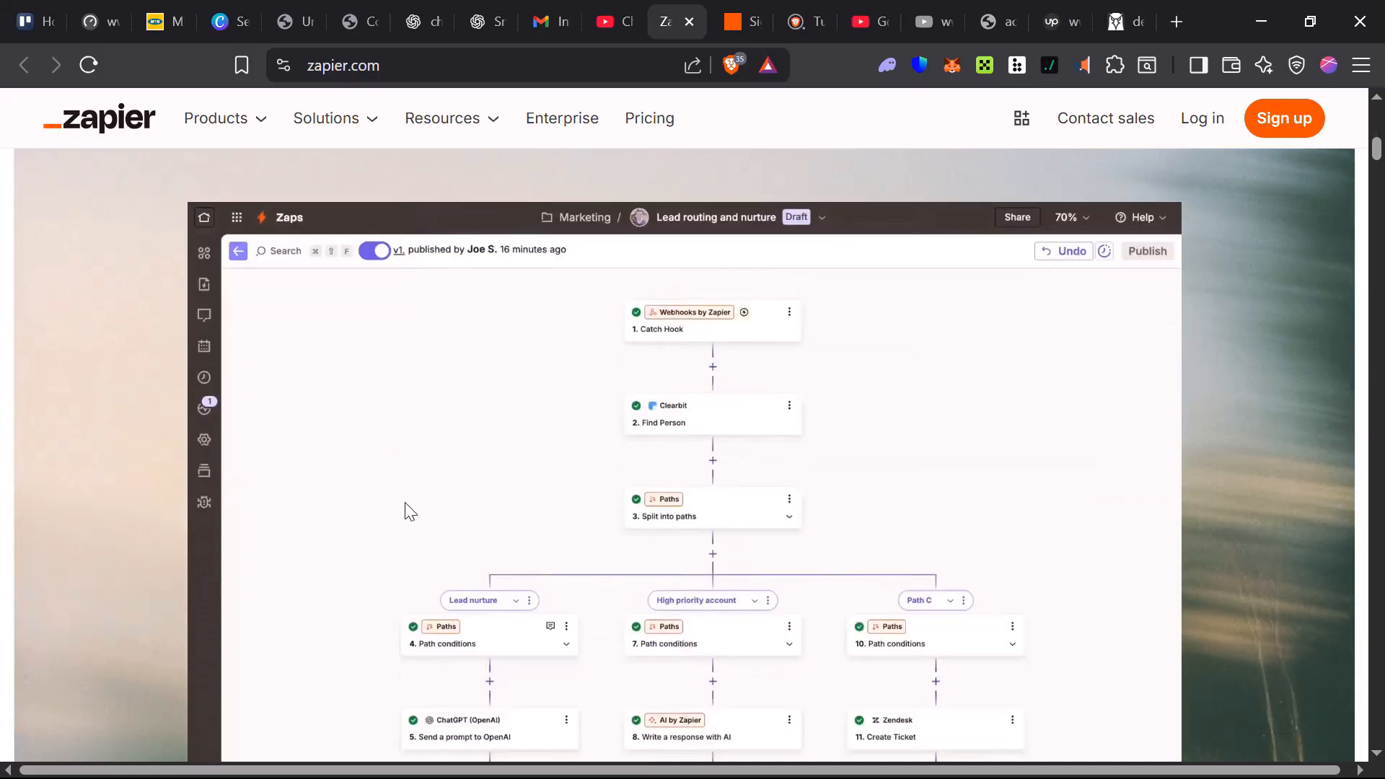
scroll(349, 303, down, 1)
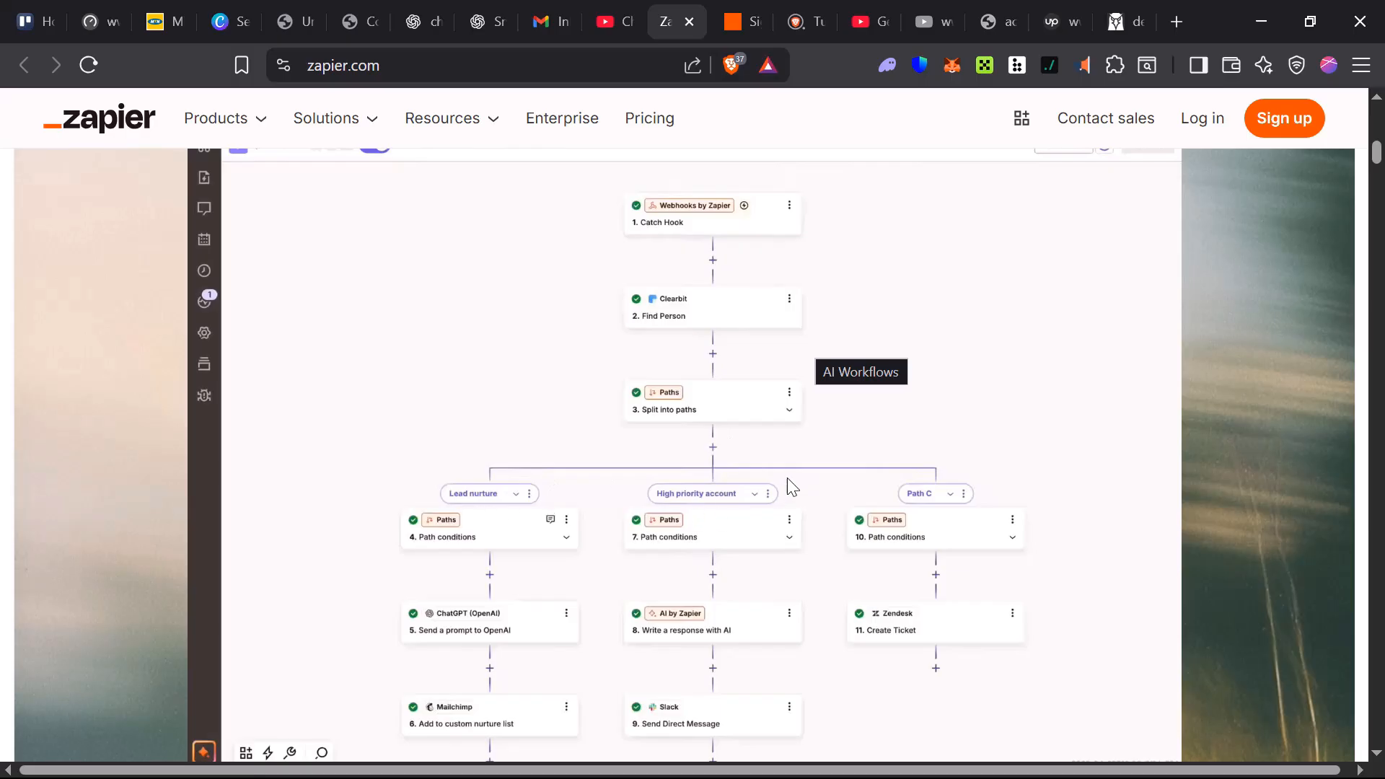
scroll(789, 480, down, 15)
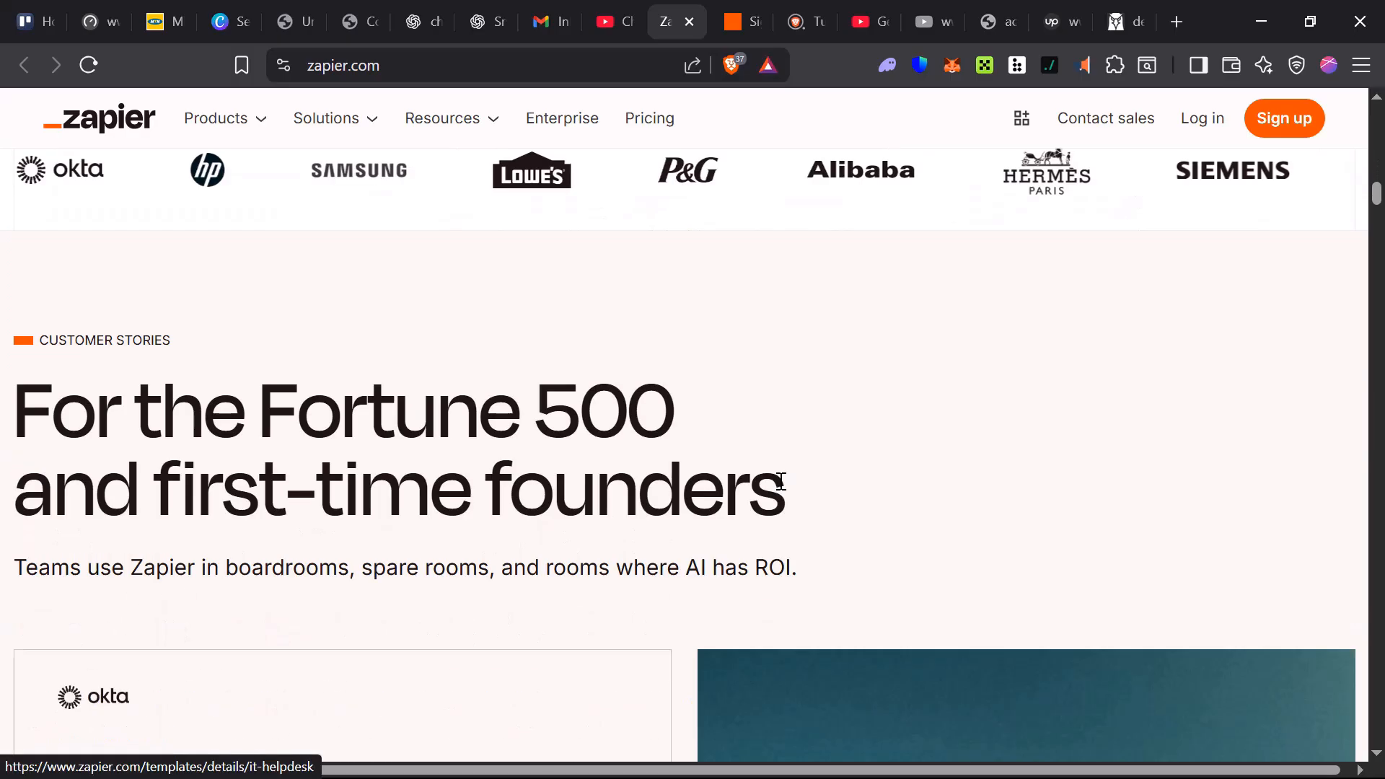
scroll(673, 492, down, 10)
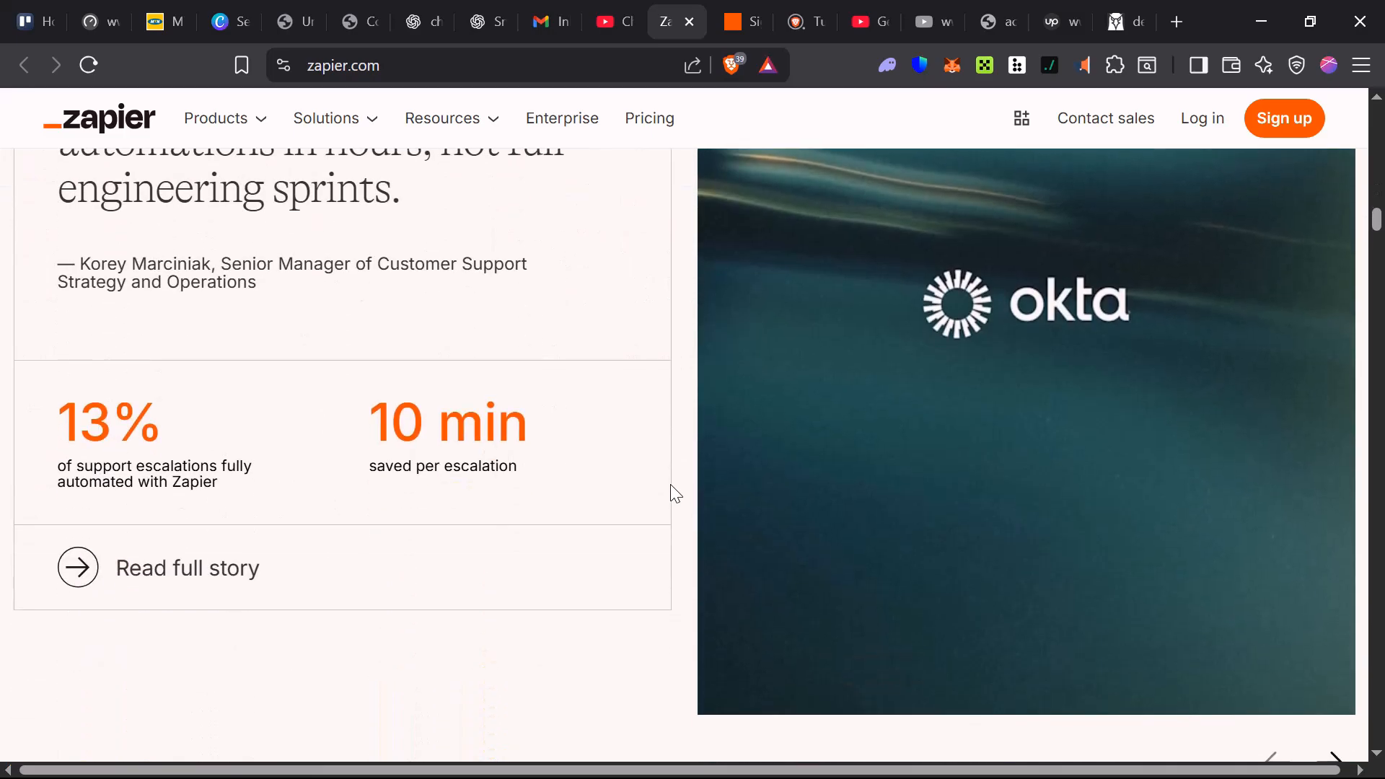
scroll(671, 485, up, 20)
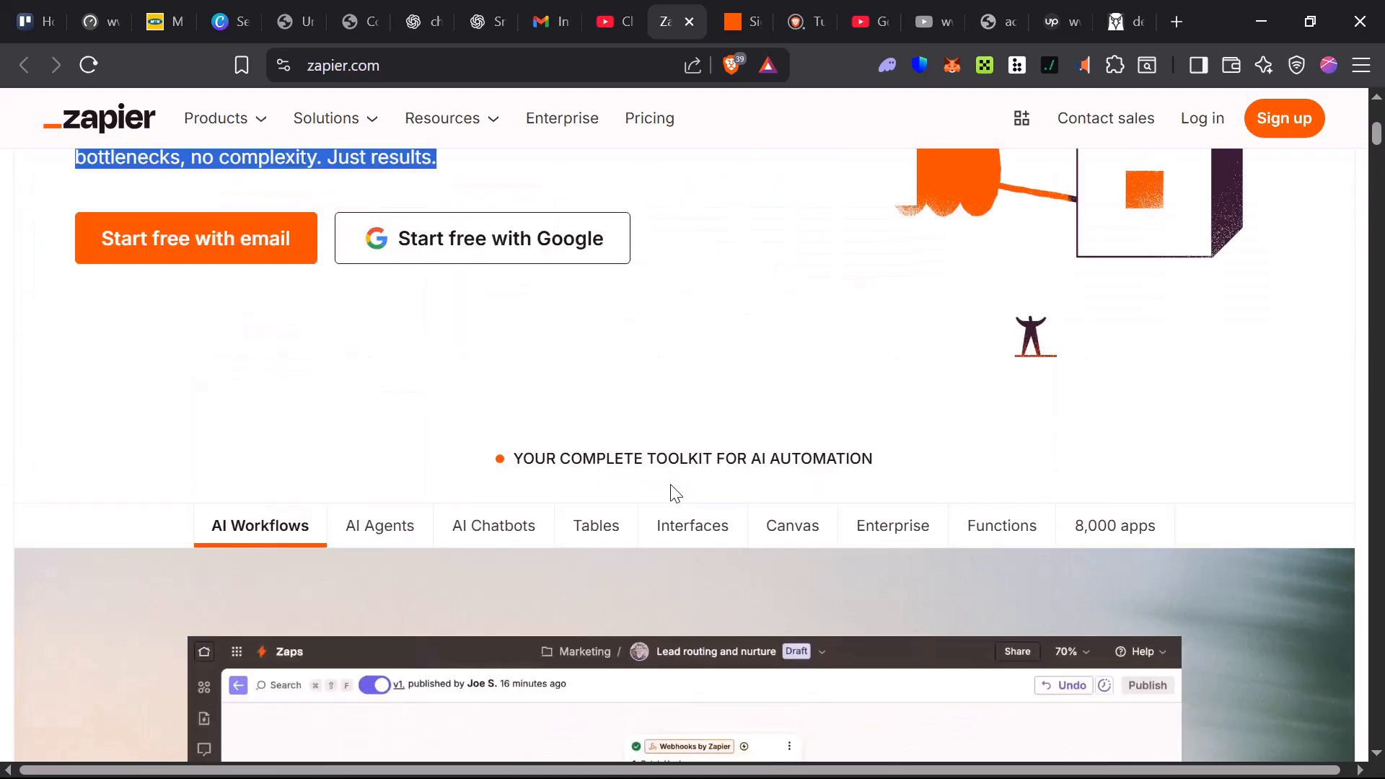
scroll(672, 495, up, 5)
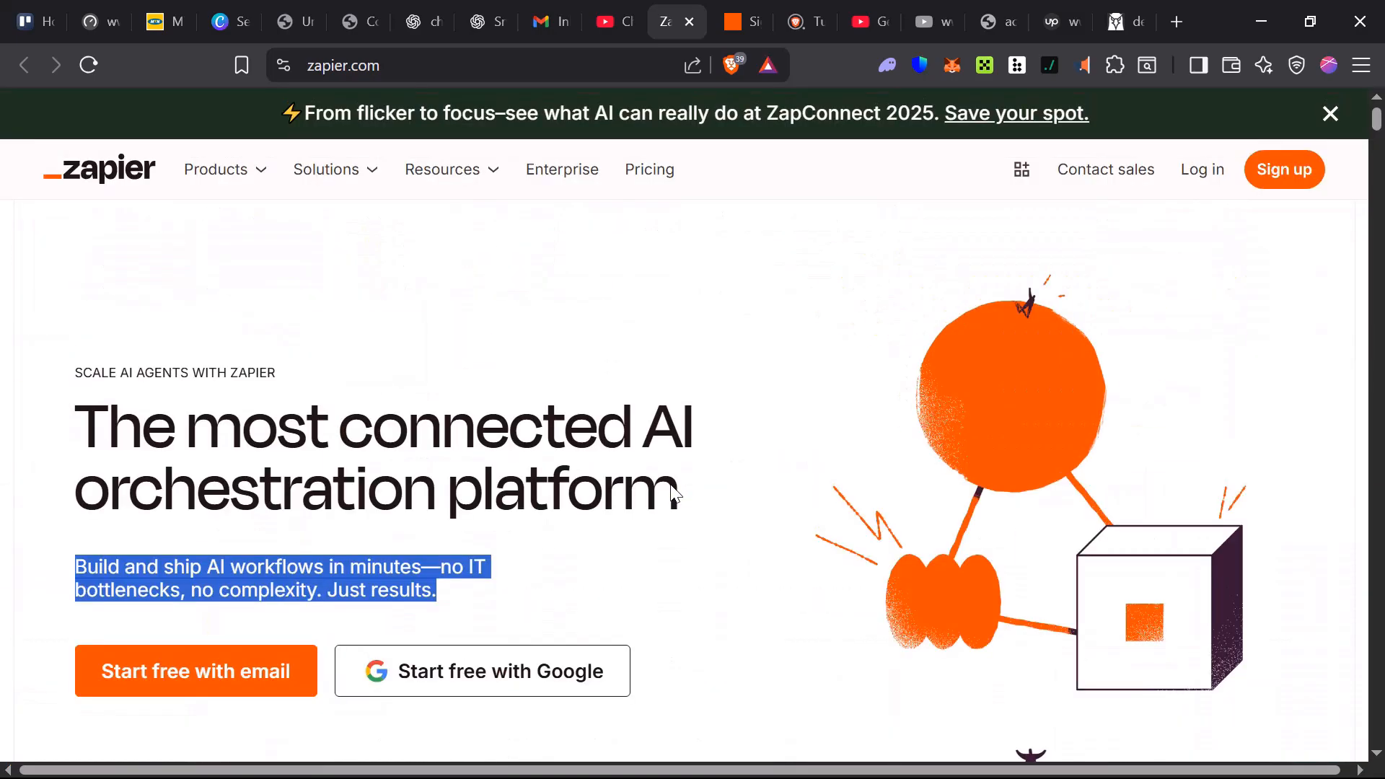
Step: Start a free Zapier account sign-up, submit the form, and save the account password in the browser
click(1282, 175)
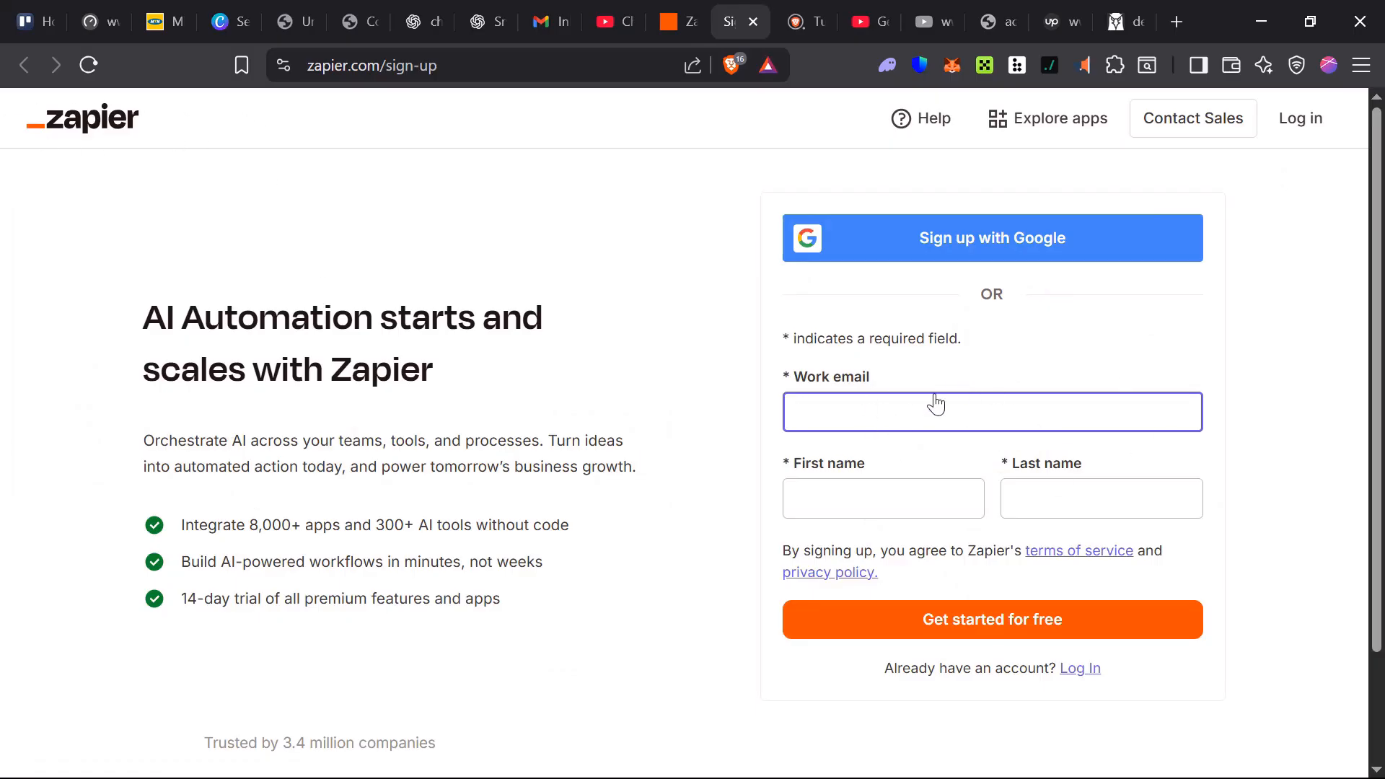
click(1110, 604)
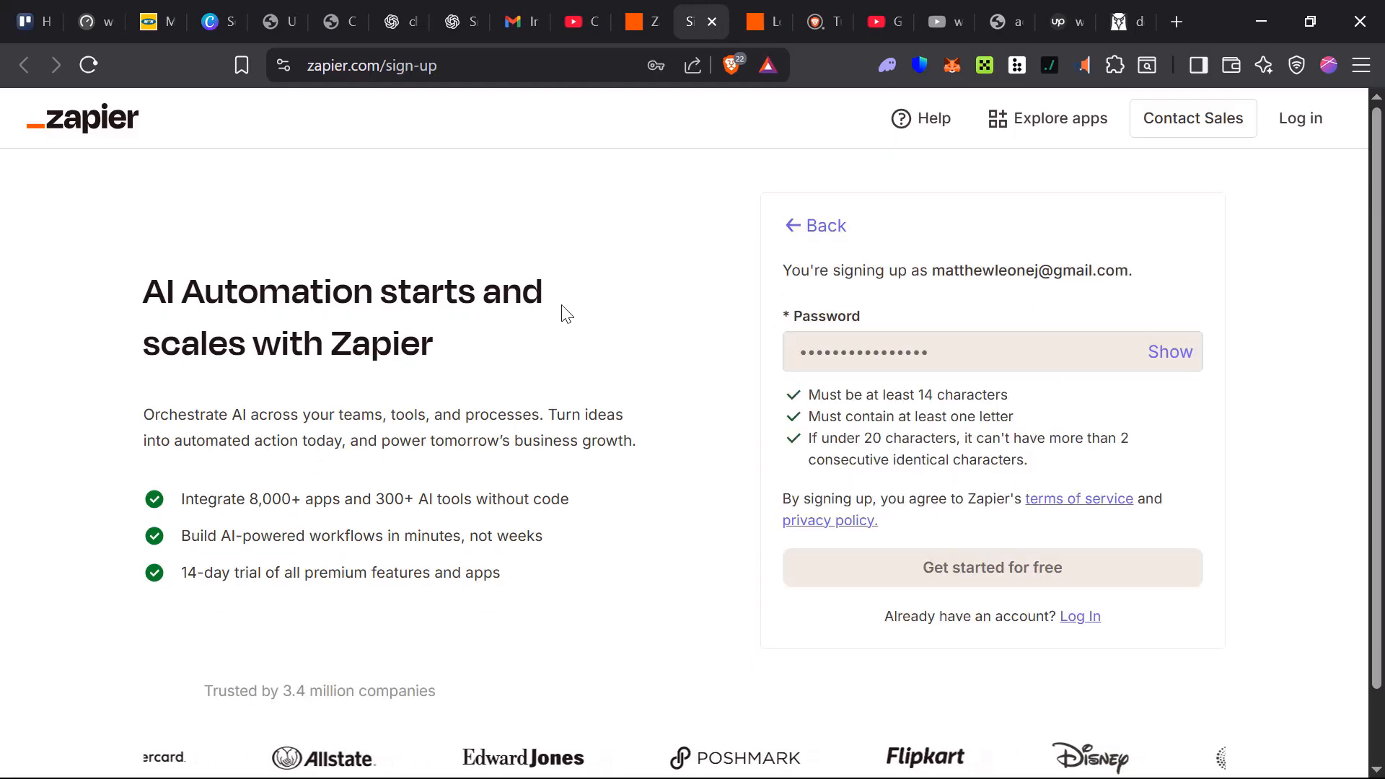
drag(117, 296, 453, 343)
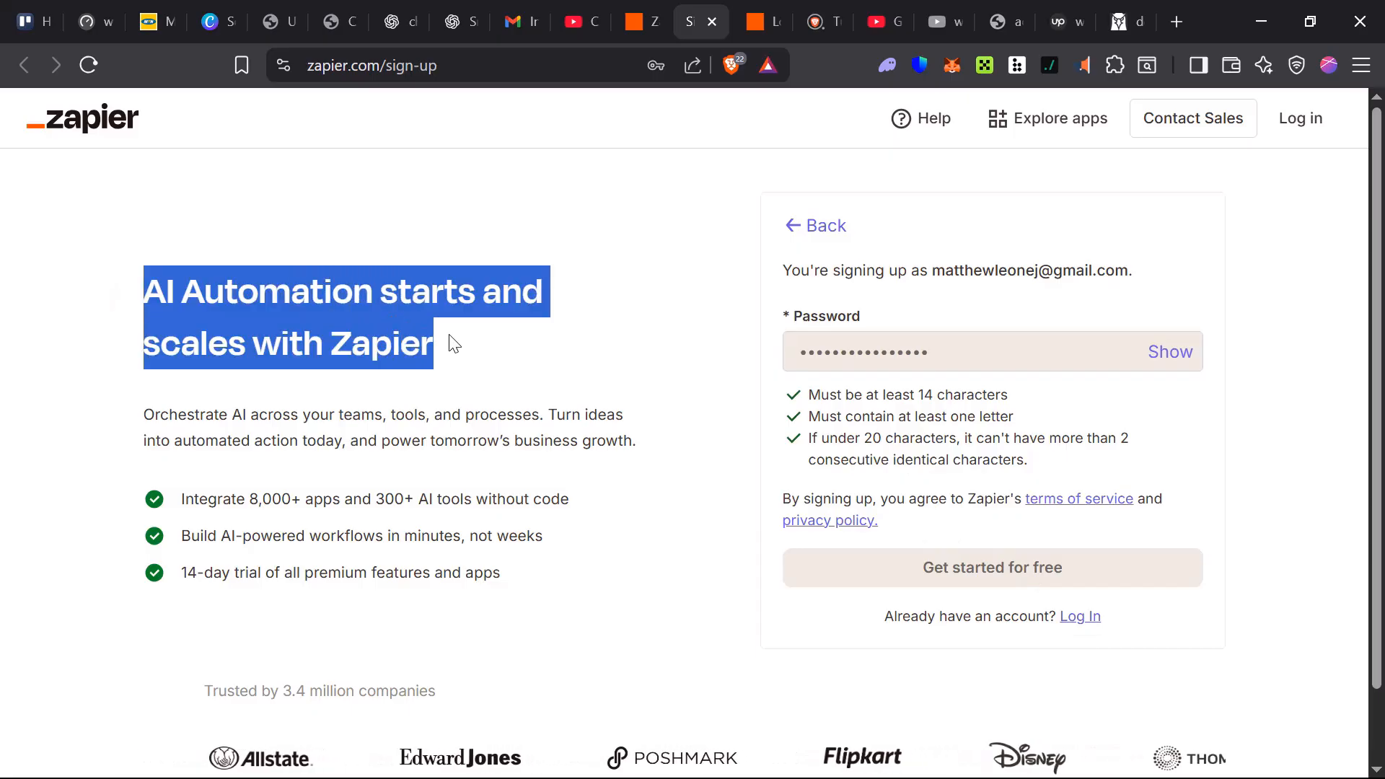
click(405, 391)
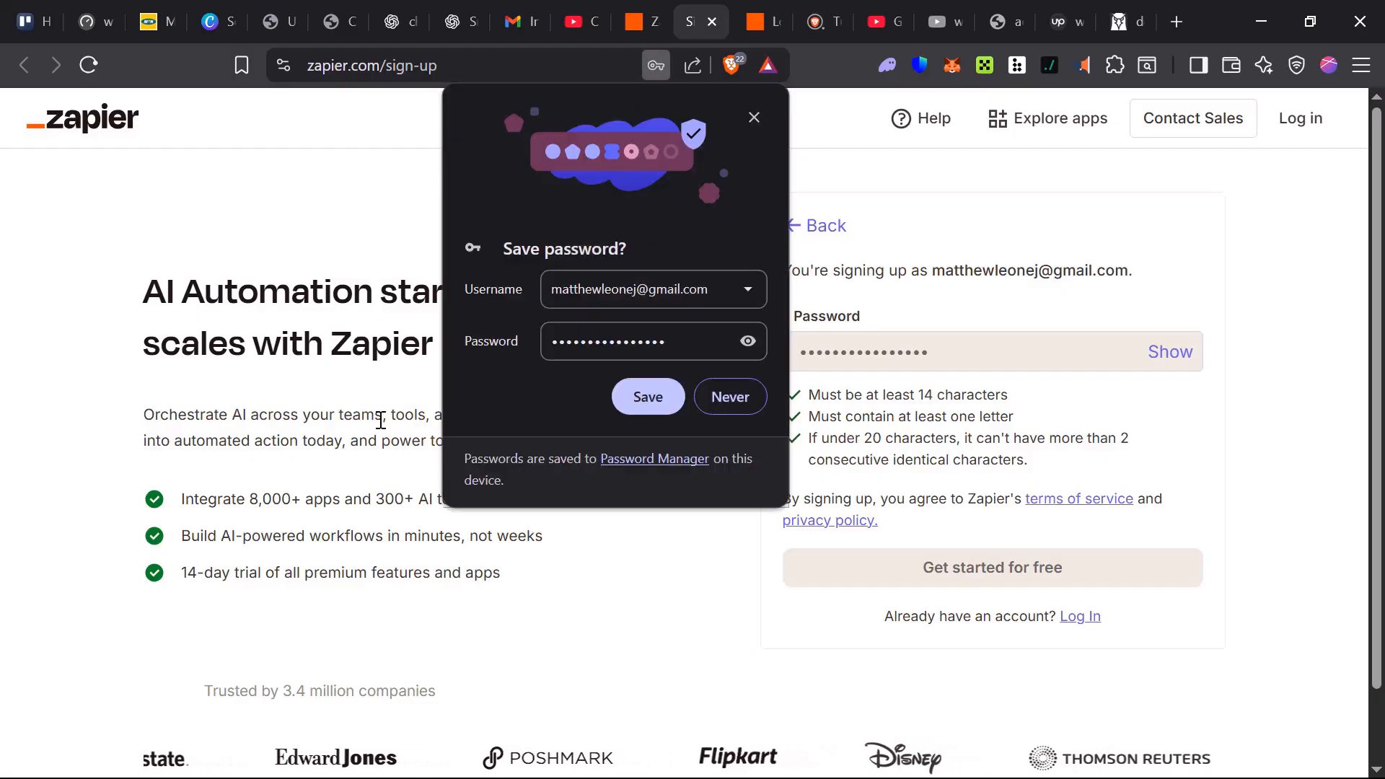
click(617, 396)
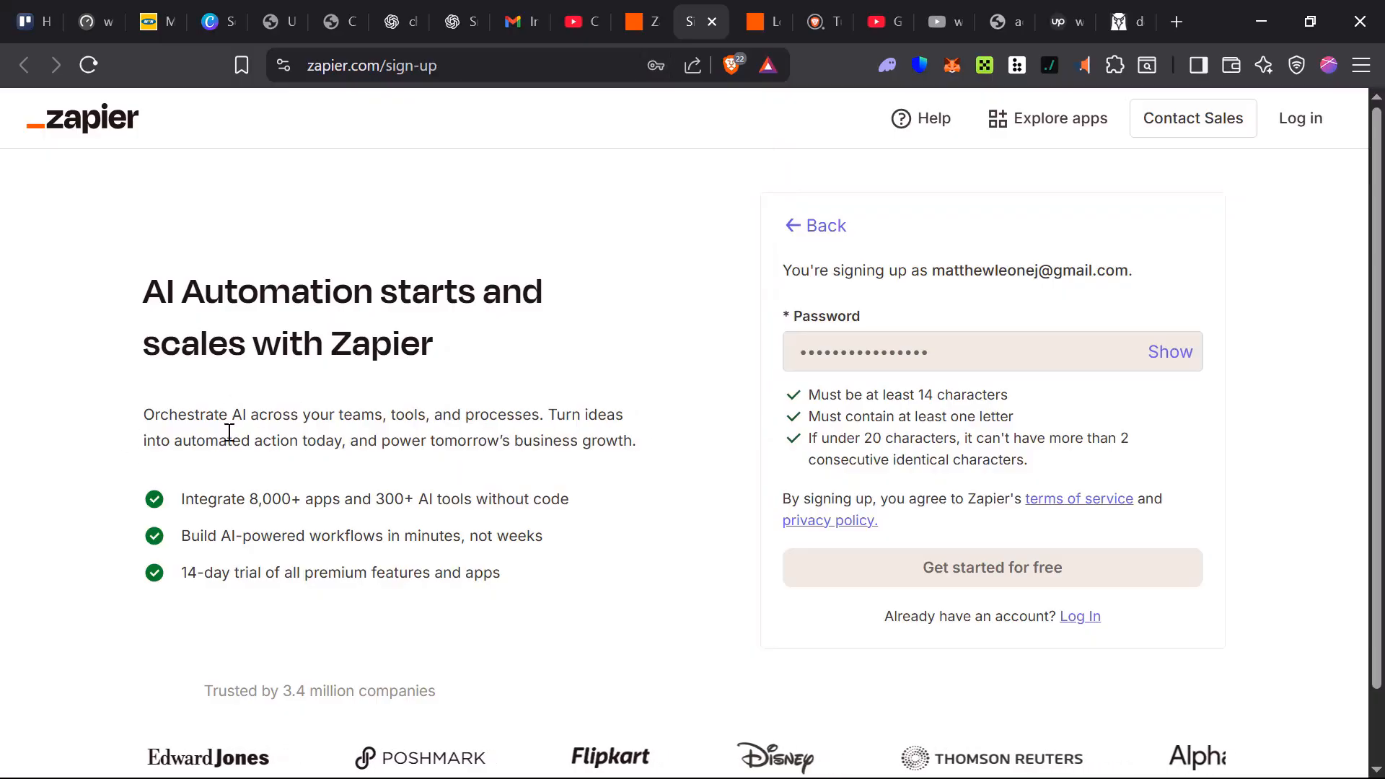
Step: Read the sign-up page's points on app and AI tool integration and the trial of premium features
drag(180, 498, 598, 479)
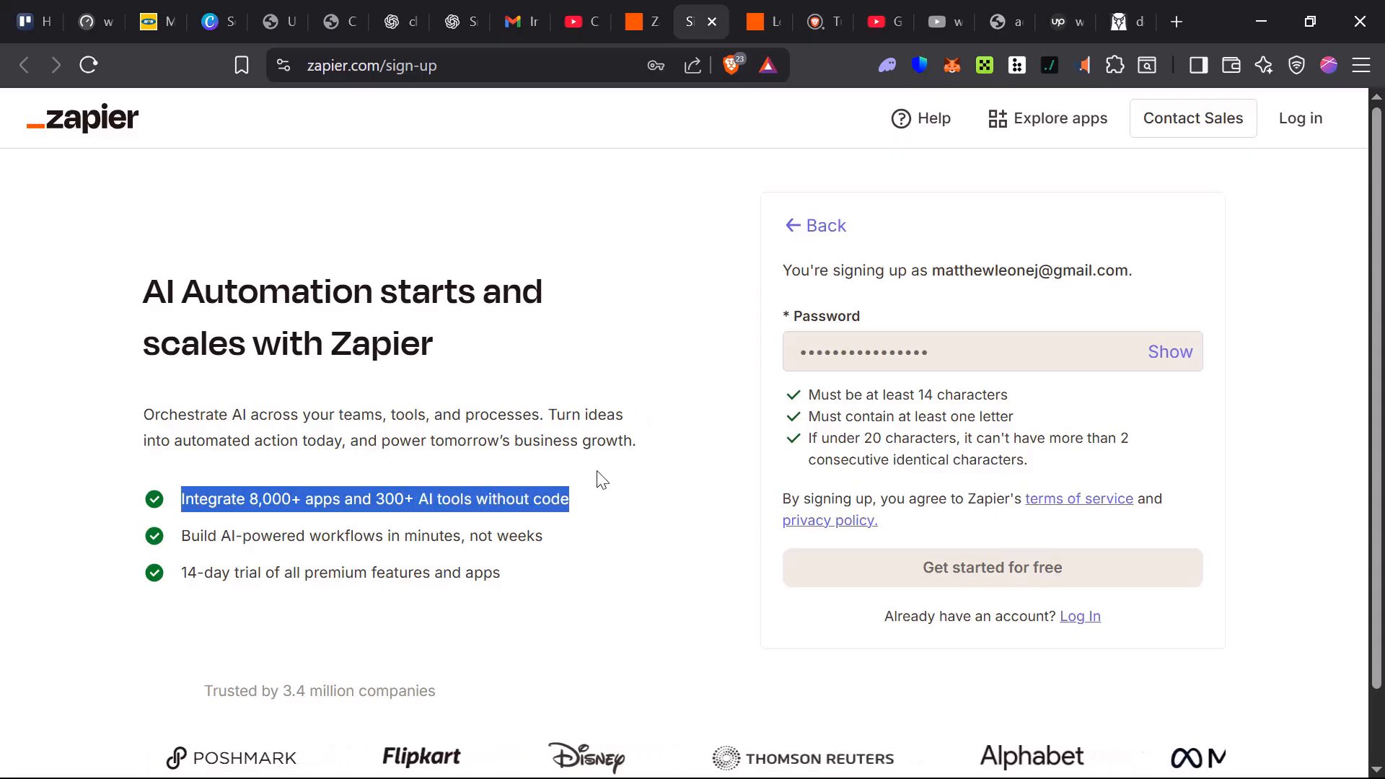
click(598, 472)
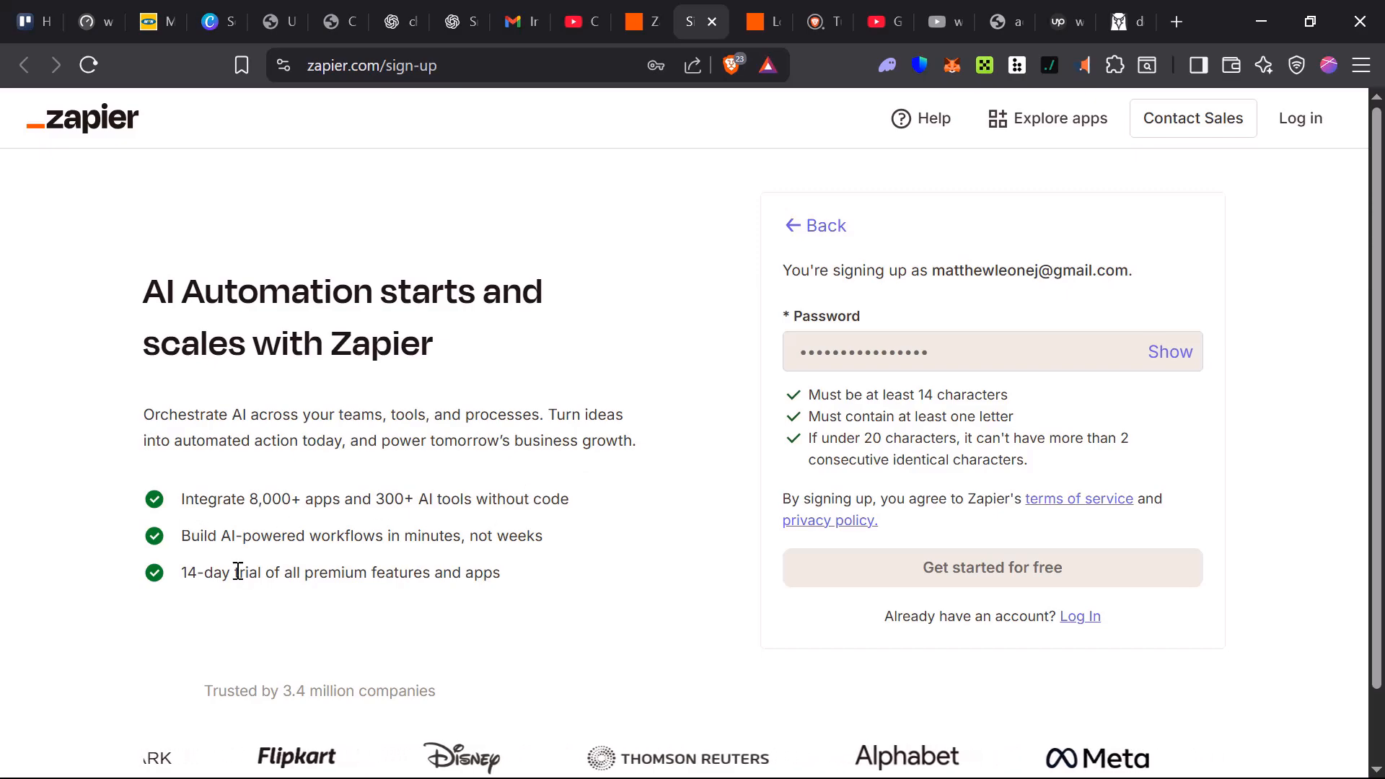
drag(182, 572, 509, 594)
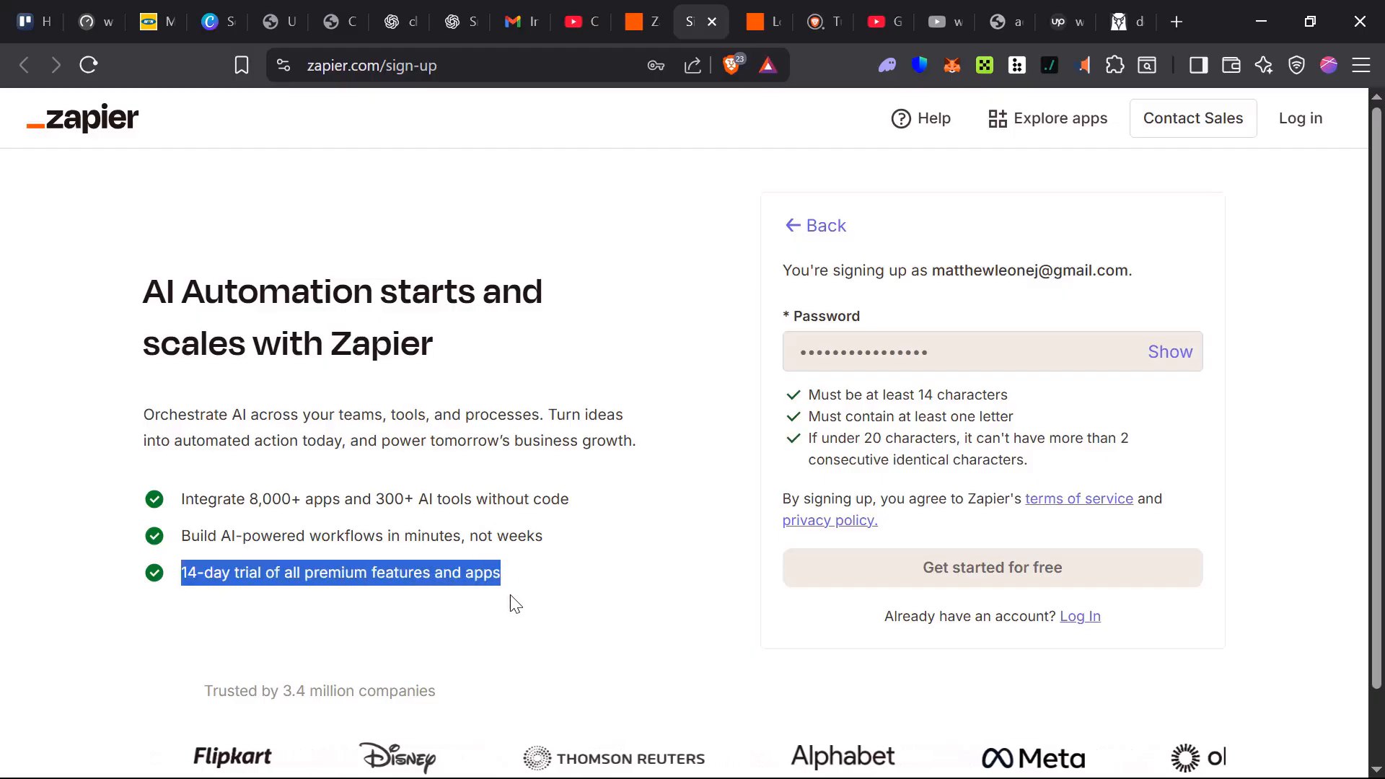
click(508, 599)
scroll(433, 625, down, 1)
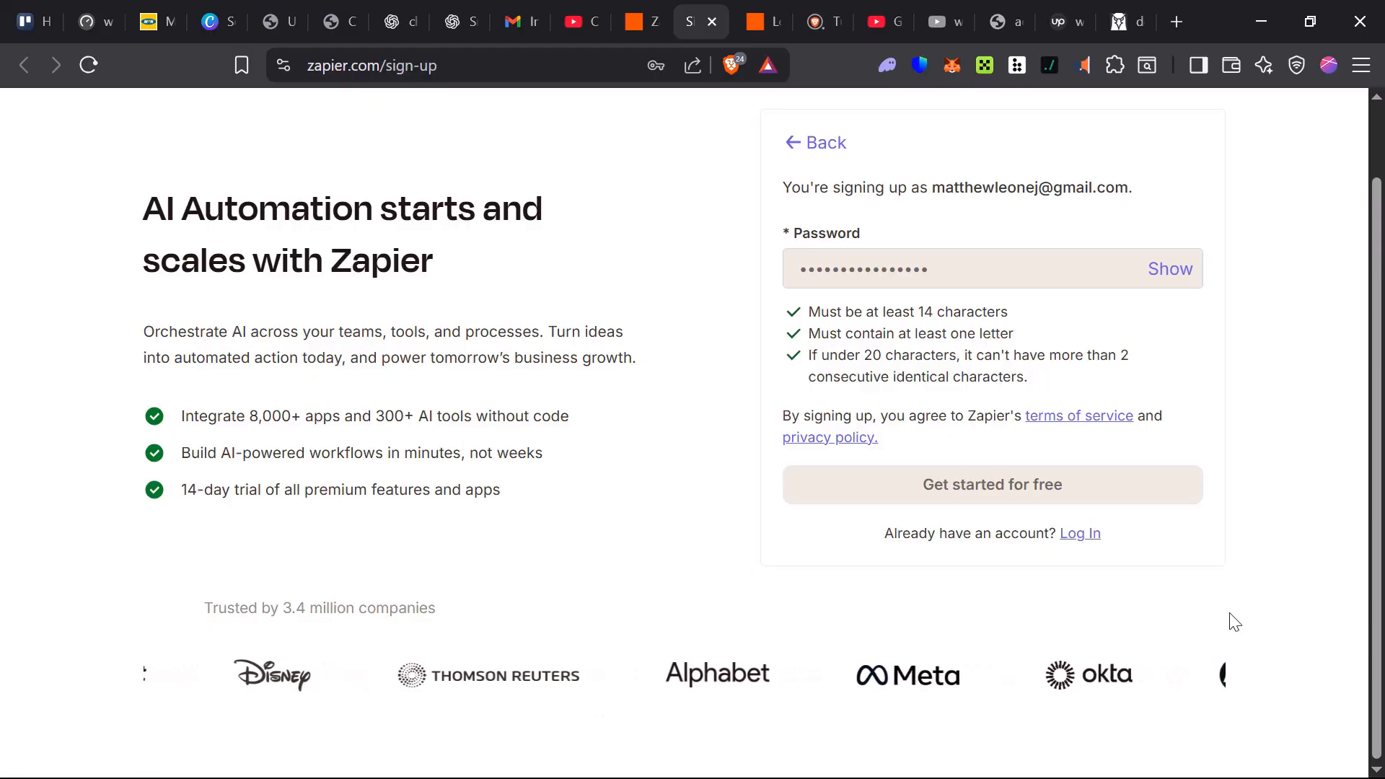
scroll(1233, 613, up, 1)
scroll(1009, 714, down, 1)
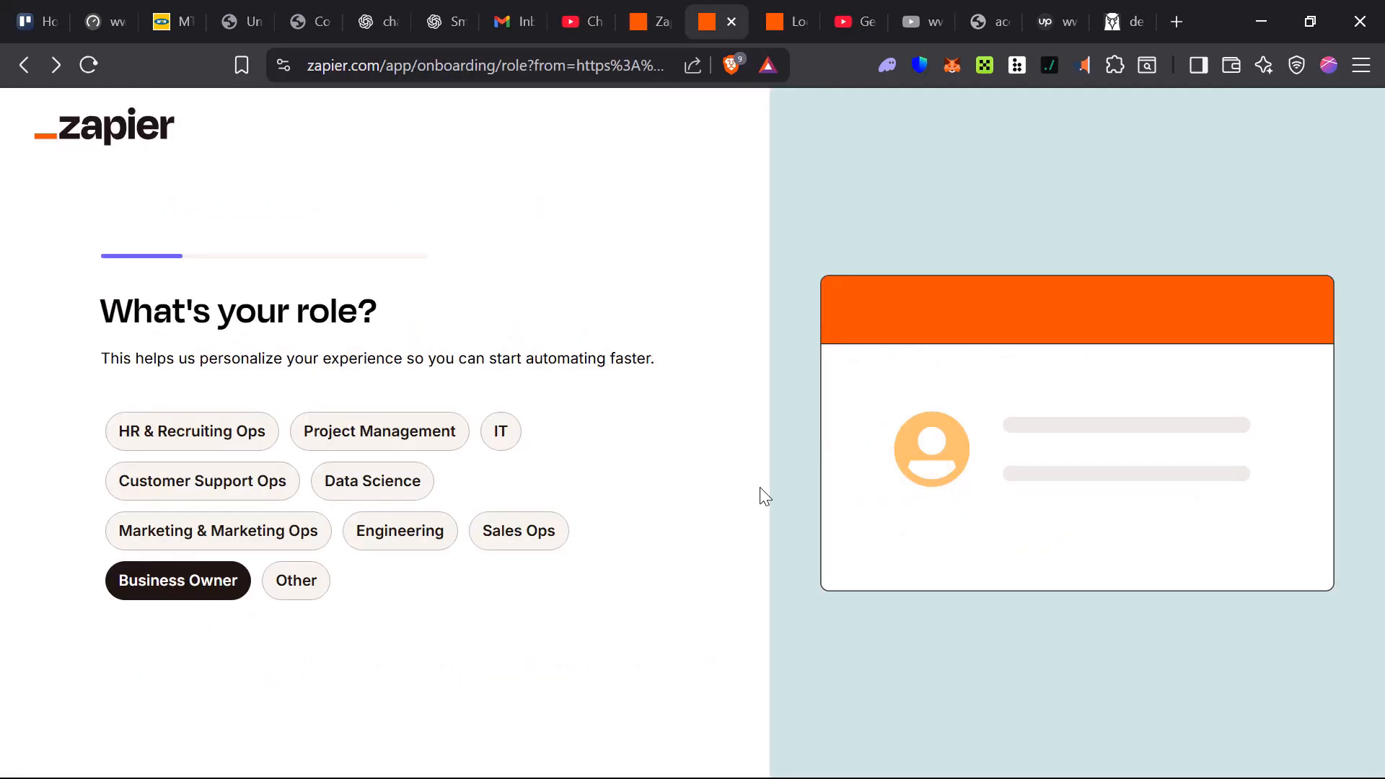
Step: Answer the onboarding question about the role with Business Owner
drag(63, 325, 418, 326)
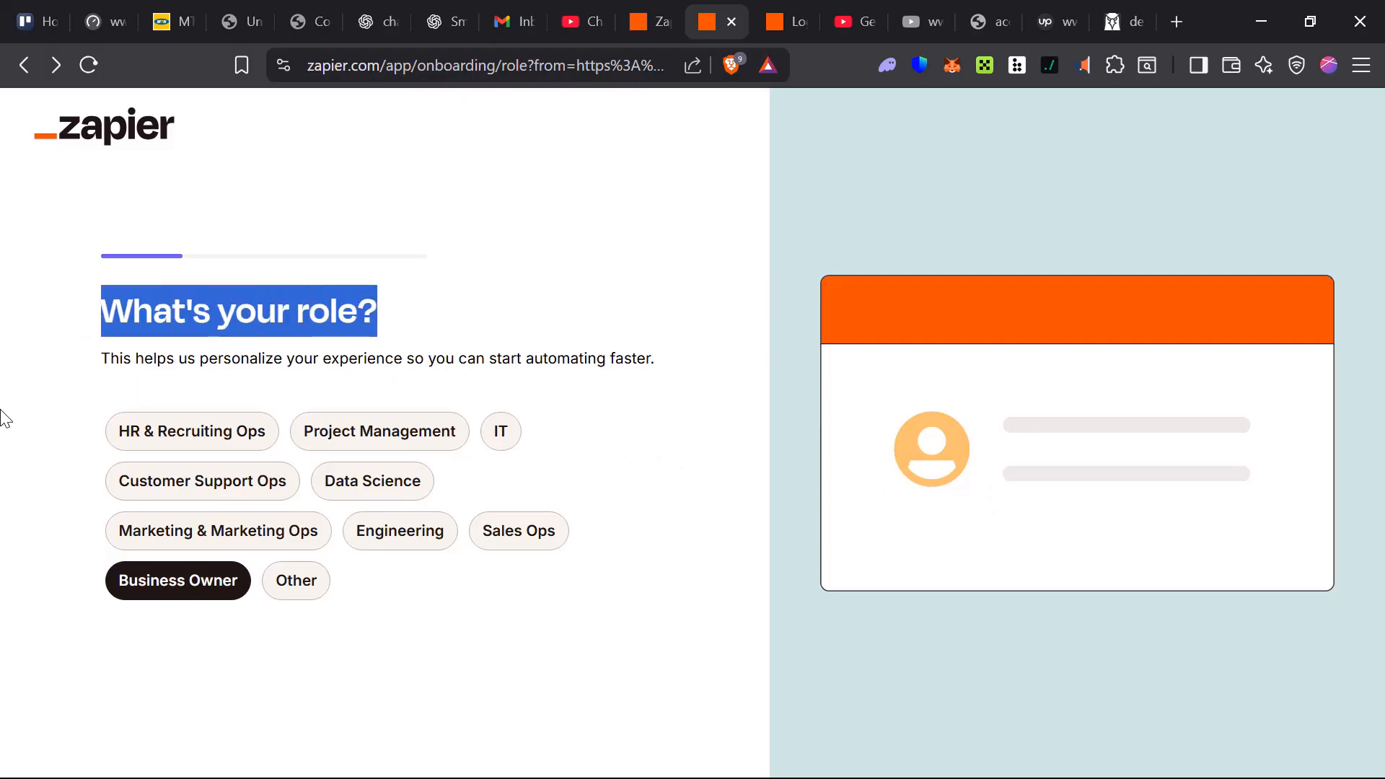
click(380, 436)
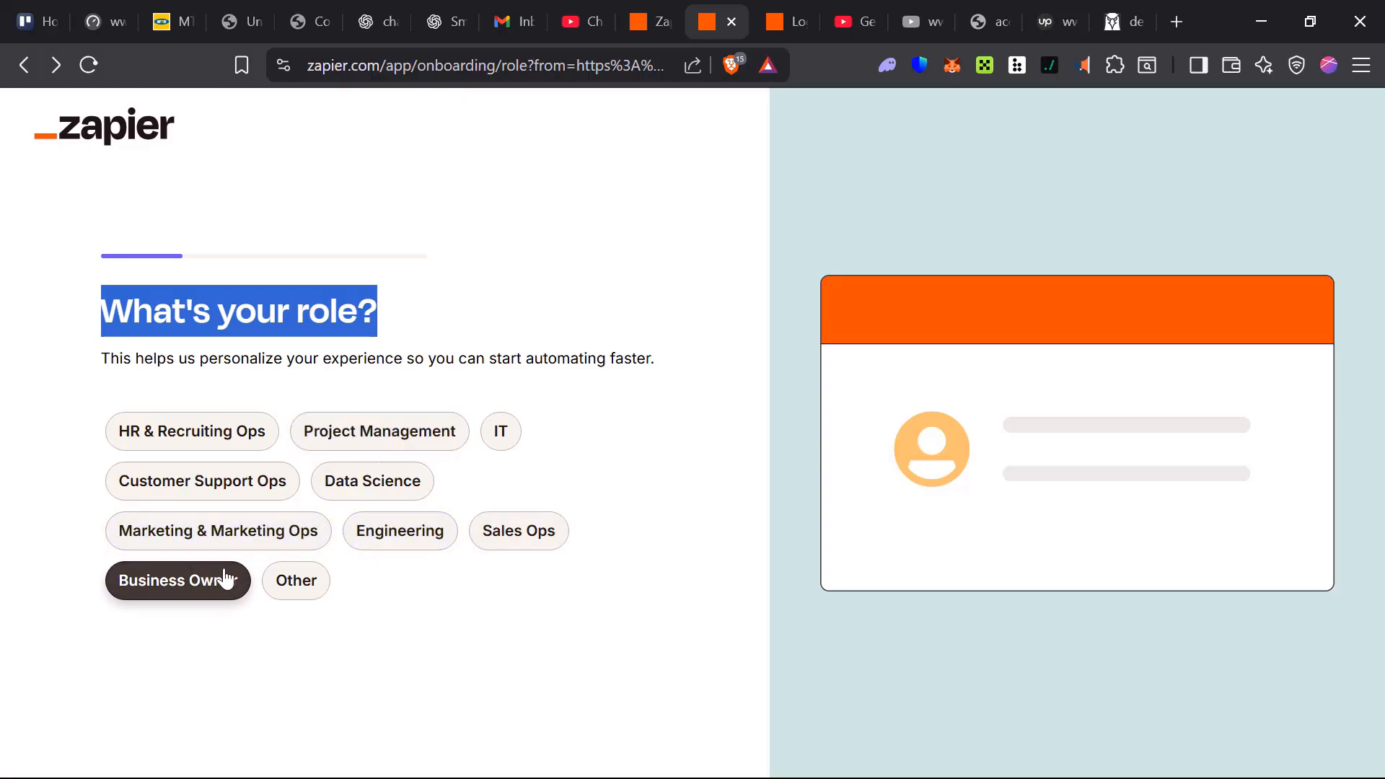
click(179, 593)
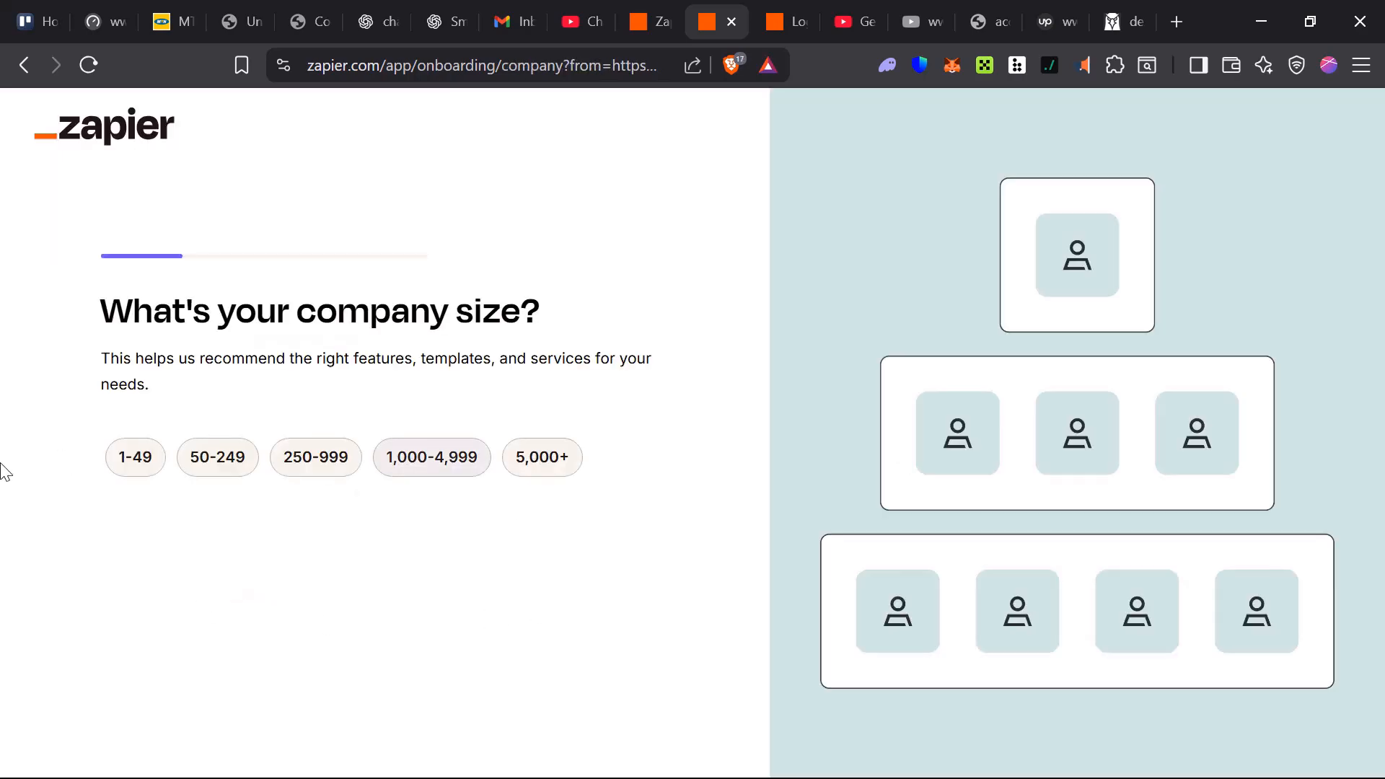
Step: Set the company size to 1-49 in the onboarding questions
drag(114, 328, 853, 345)
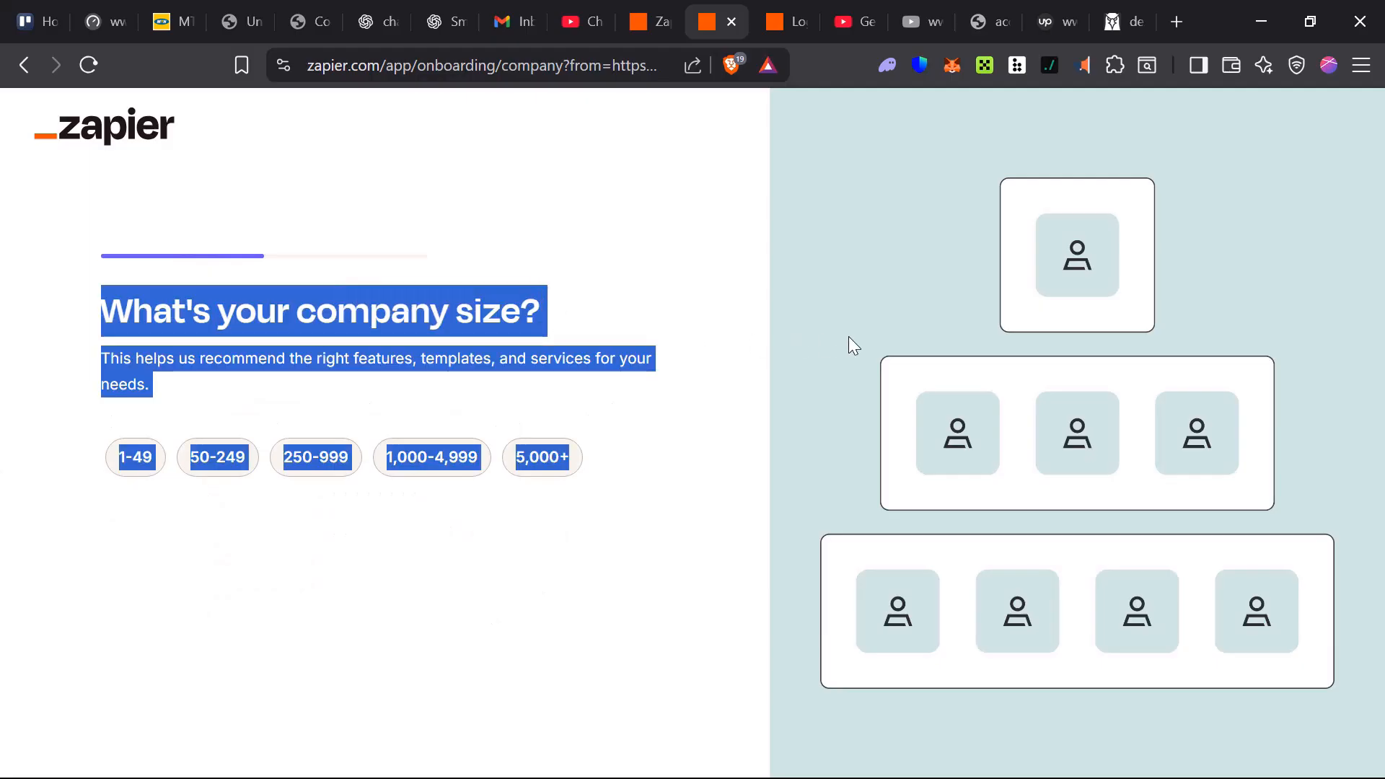
click(590, 357)
click(136, 458)
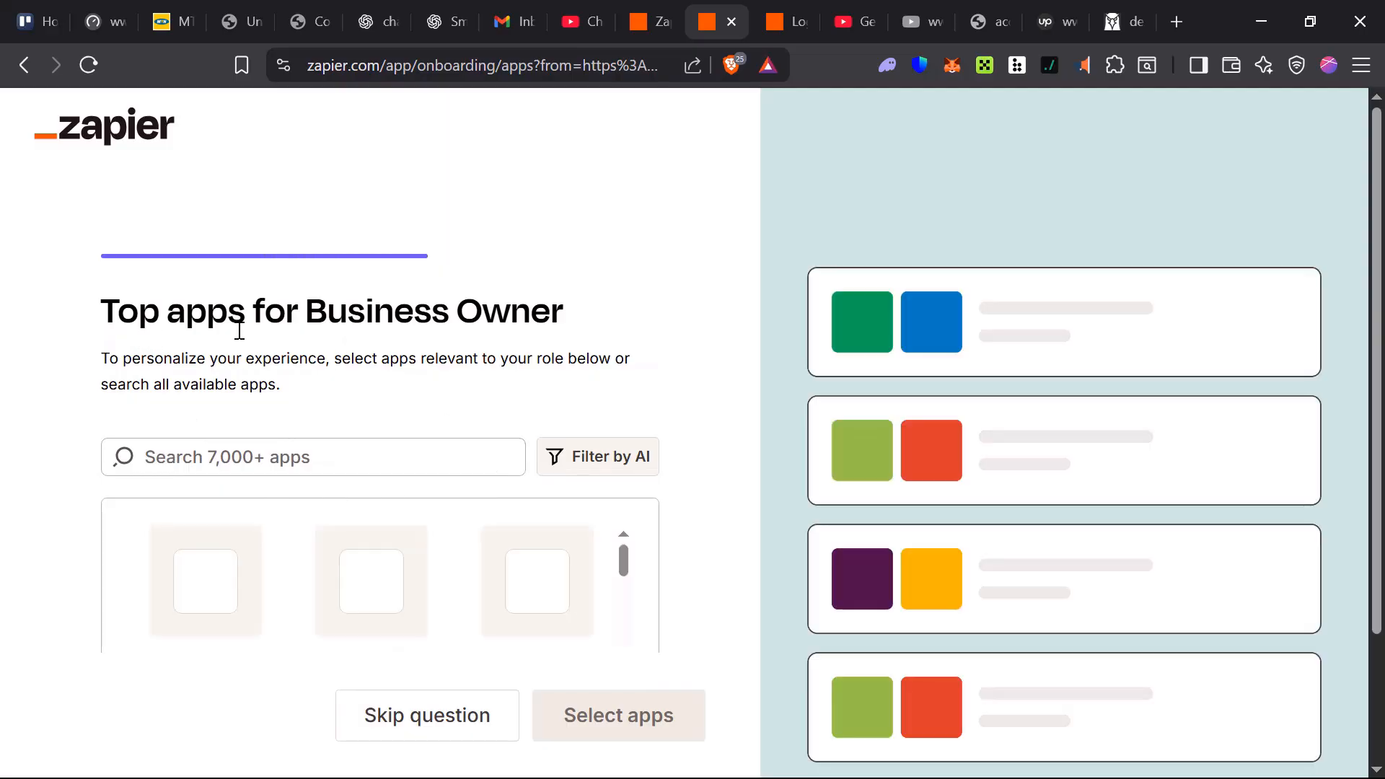
Step: Select Google Drive among the top apps for Business Owner and continue to the Zapier home dashboard
scroll(400, 360, down, 2)
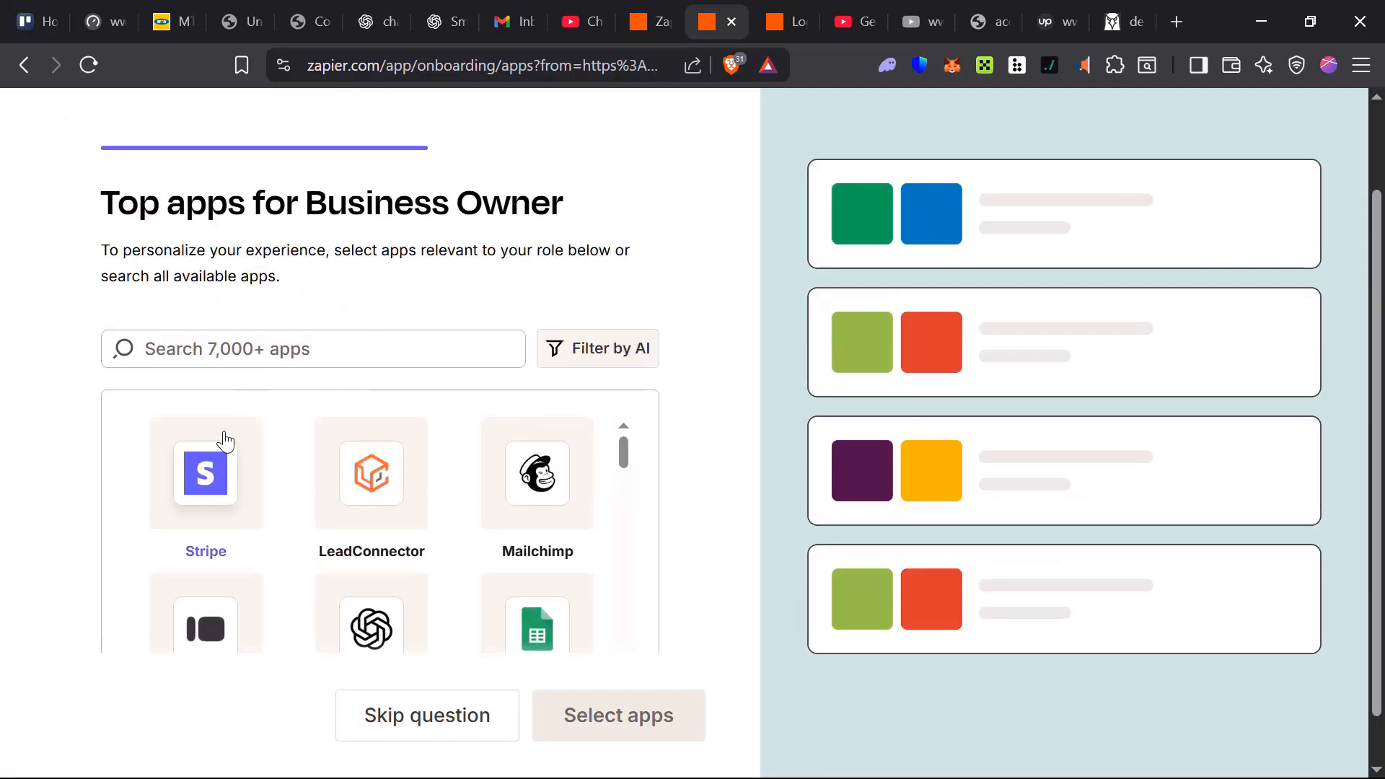
scroll(532, 581, down, 2)
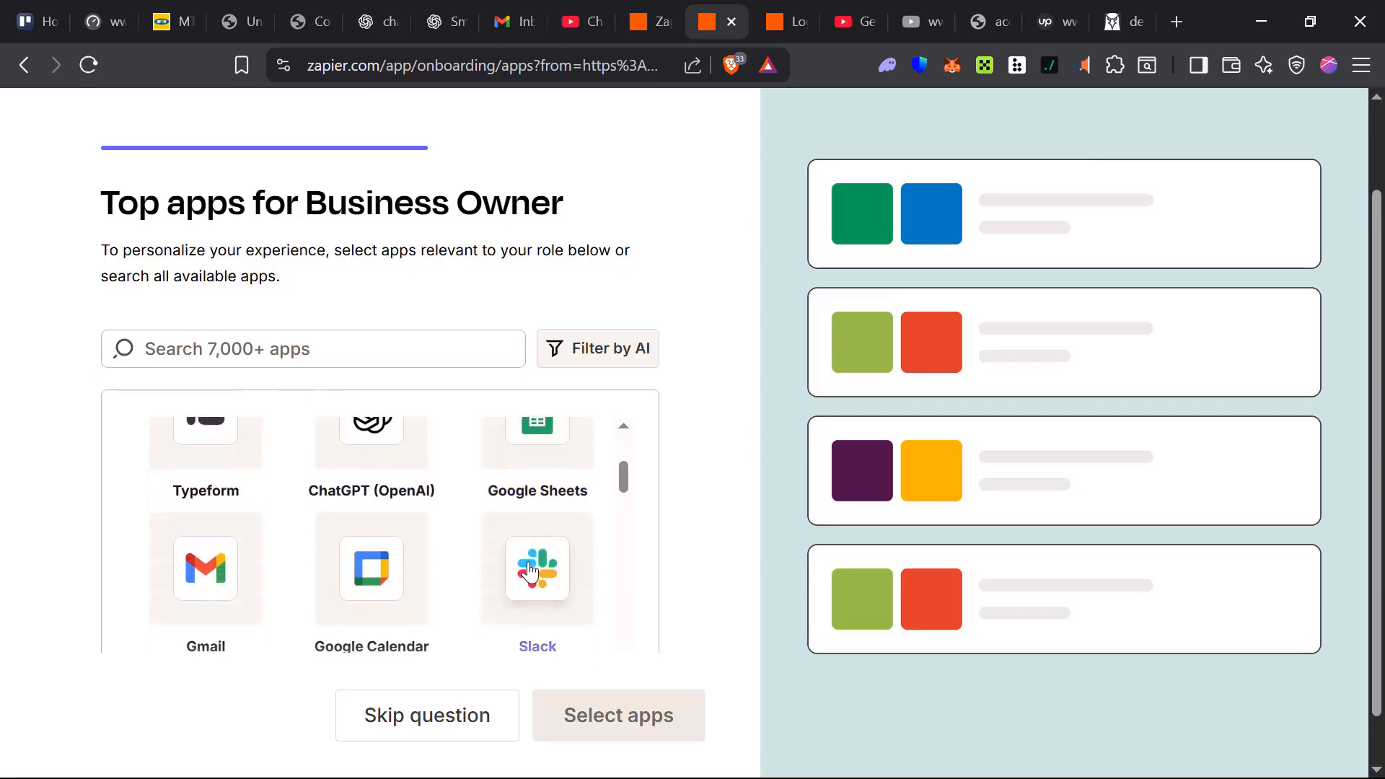
scroll(284, 556, down, 2)
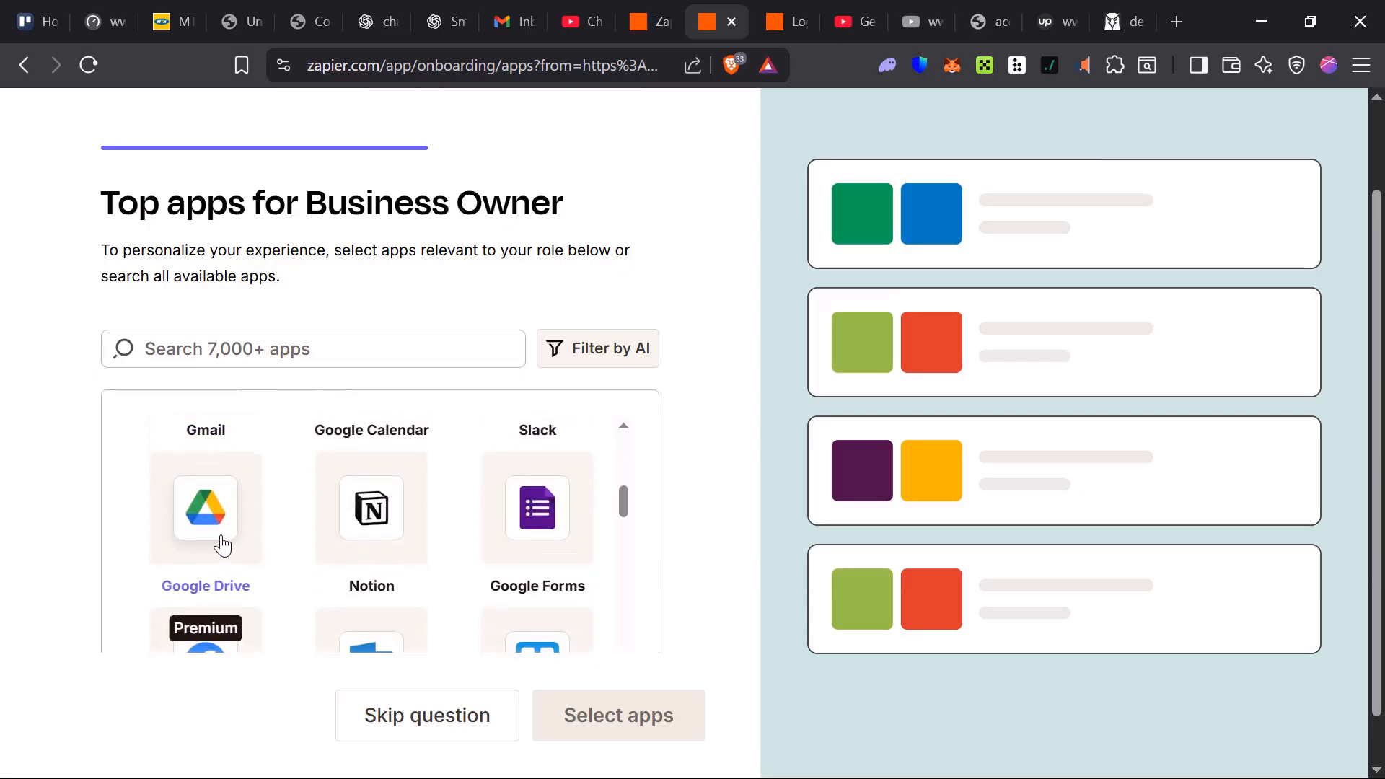
click(221, 544)
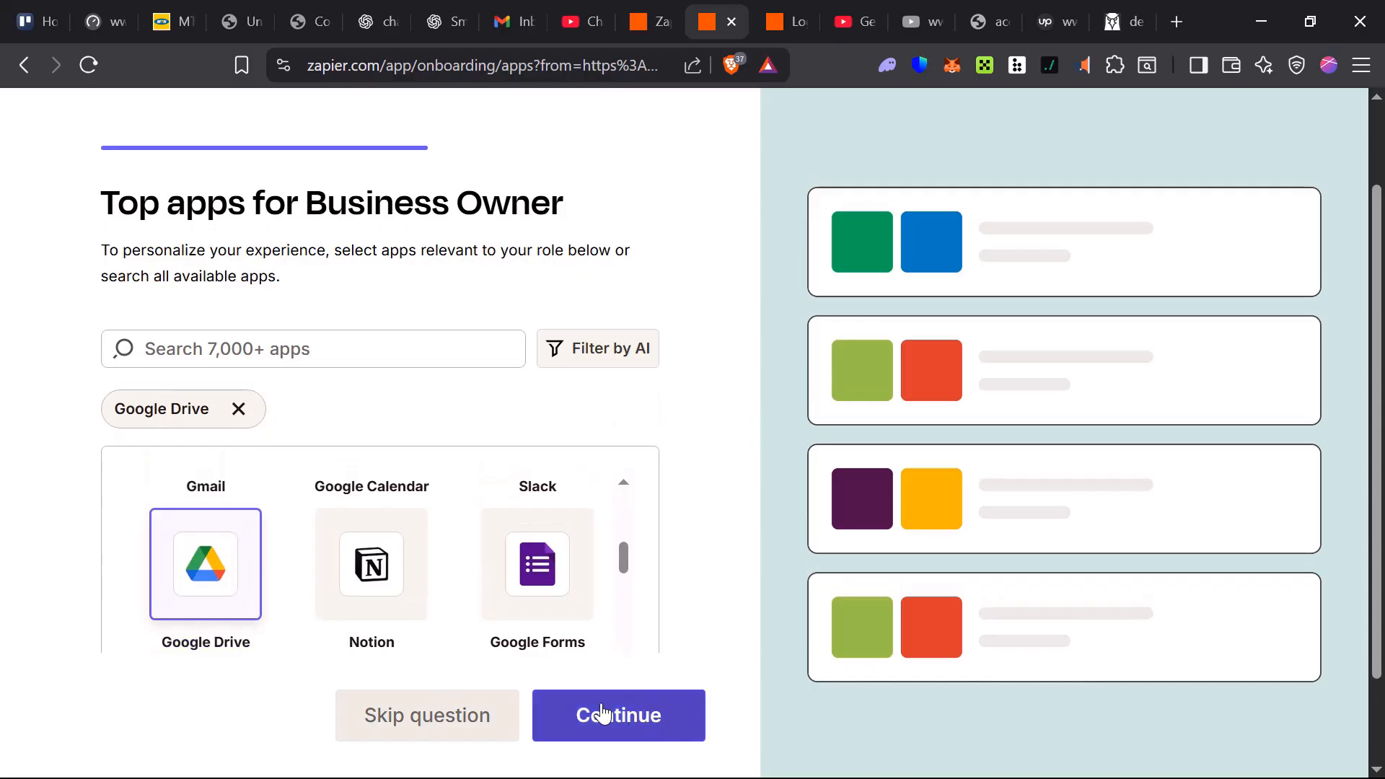
click(604, 714)
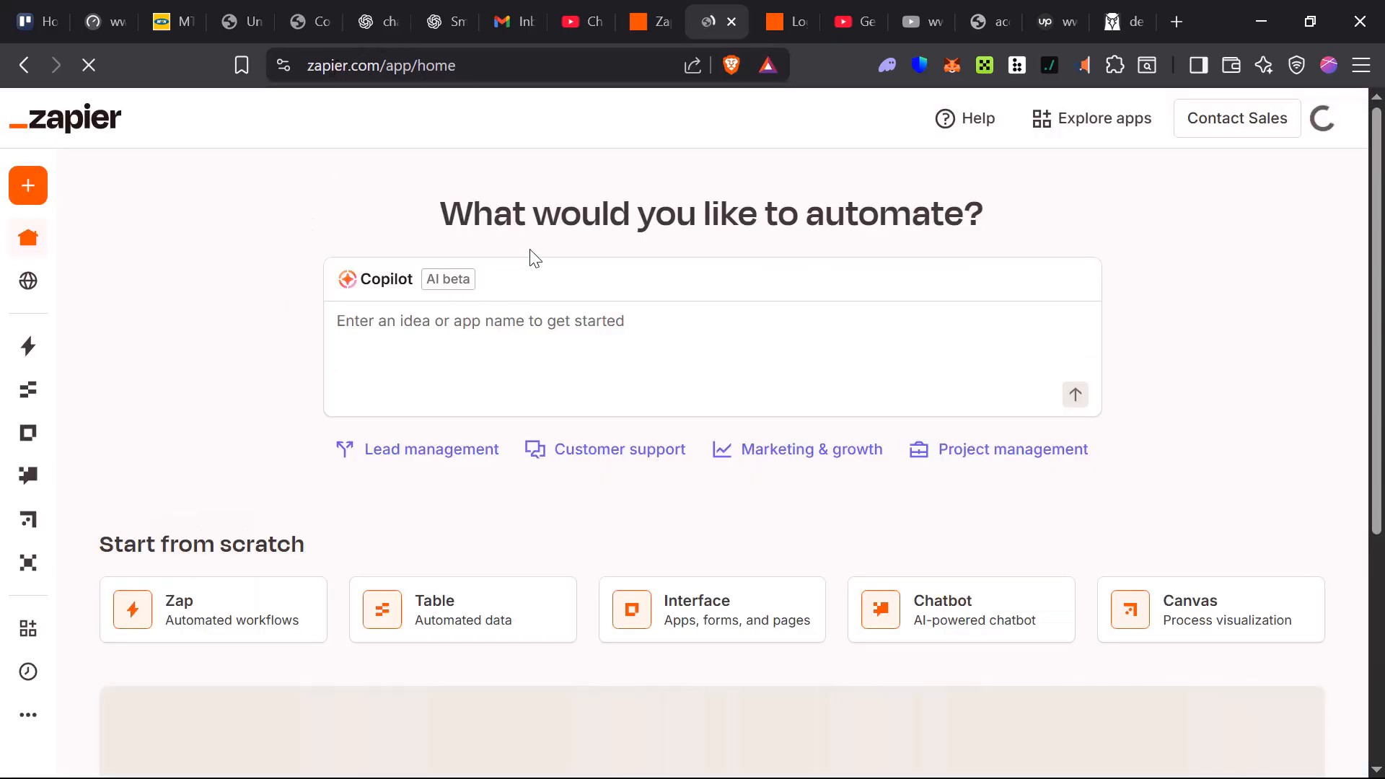
triple_click(916, 226)
click(916, 227)
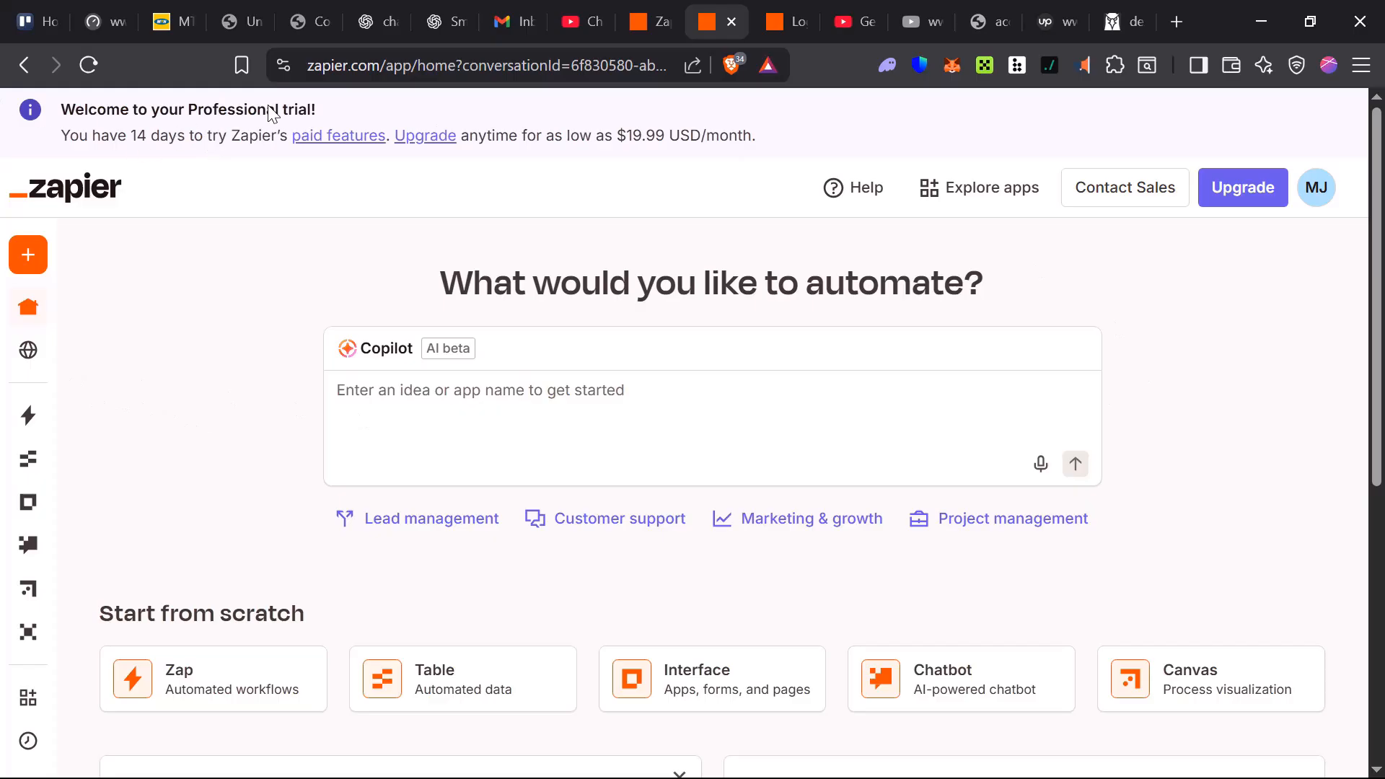
Step: Go to the Zaps page and start creating a new Zap in the editor
mouse_move(32, 289)
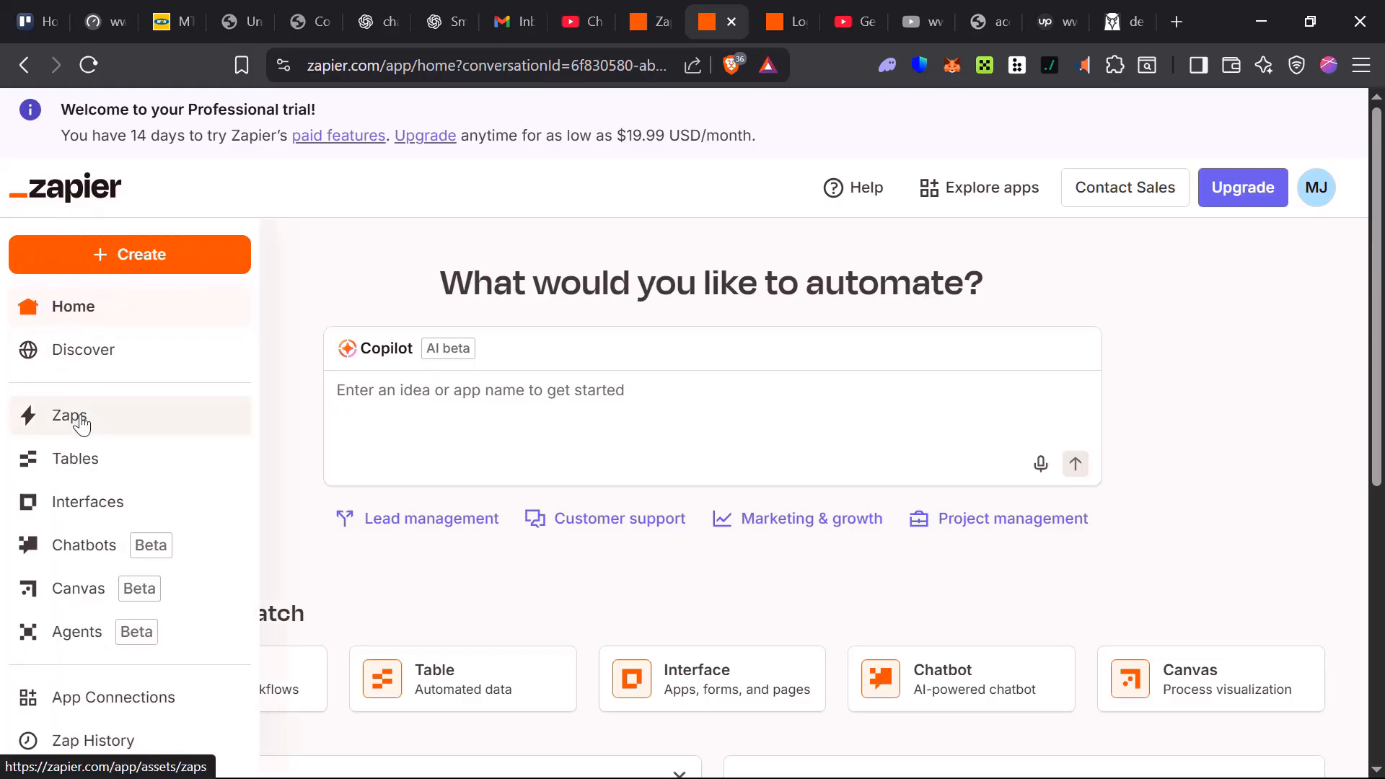
click(83, 424)
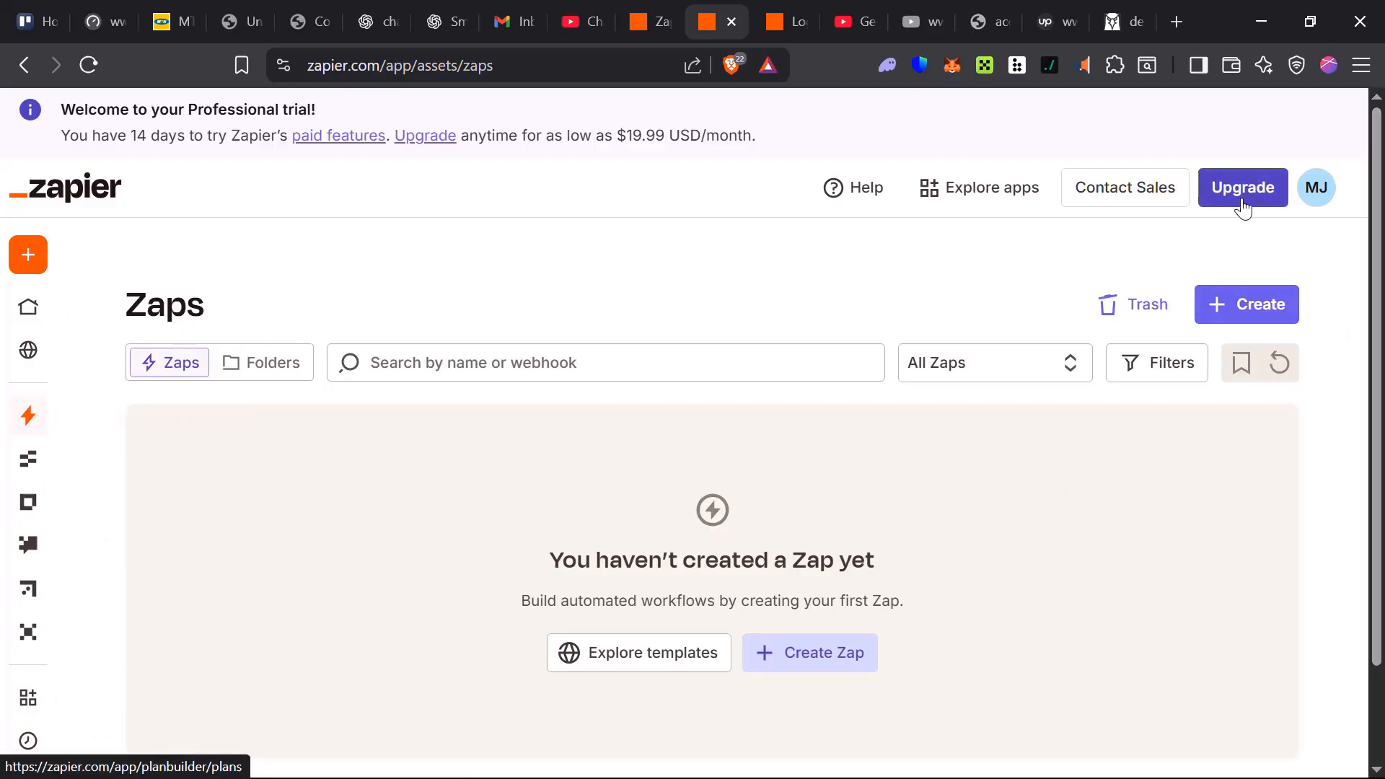
click(787, 658)
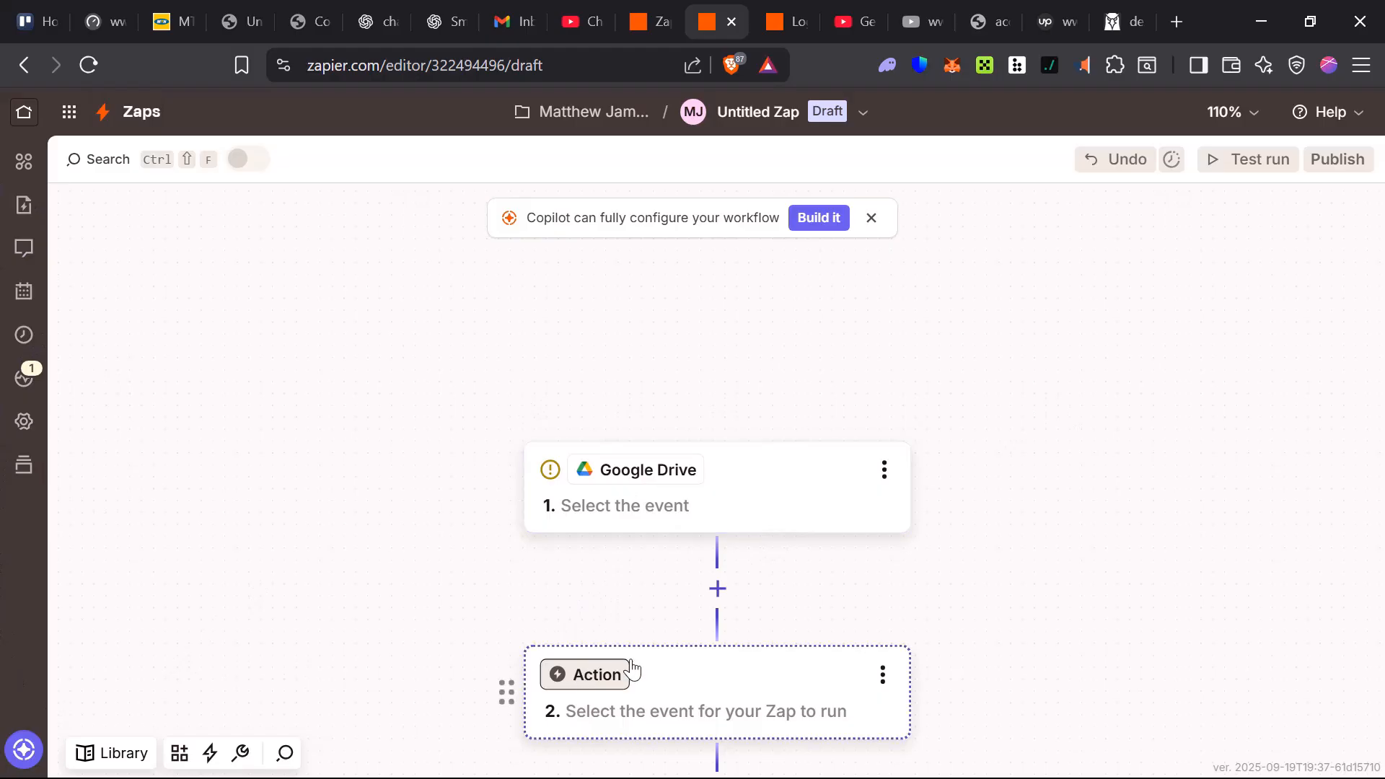
Step: Set the trigger event of the Google Drive step to New File
click(686, 480)
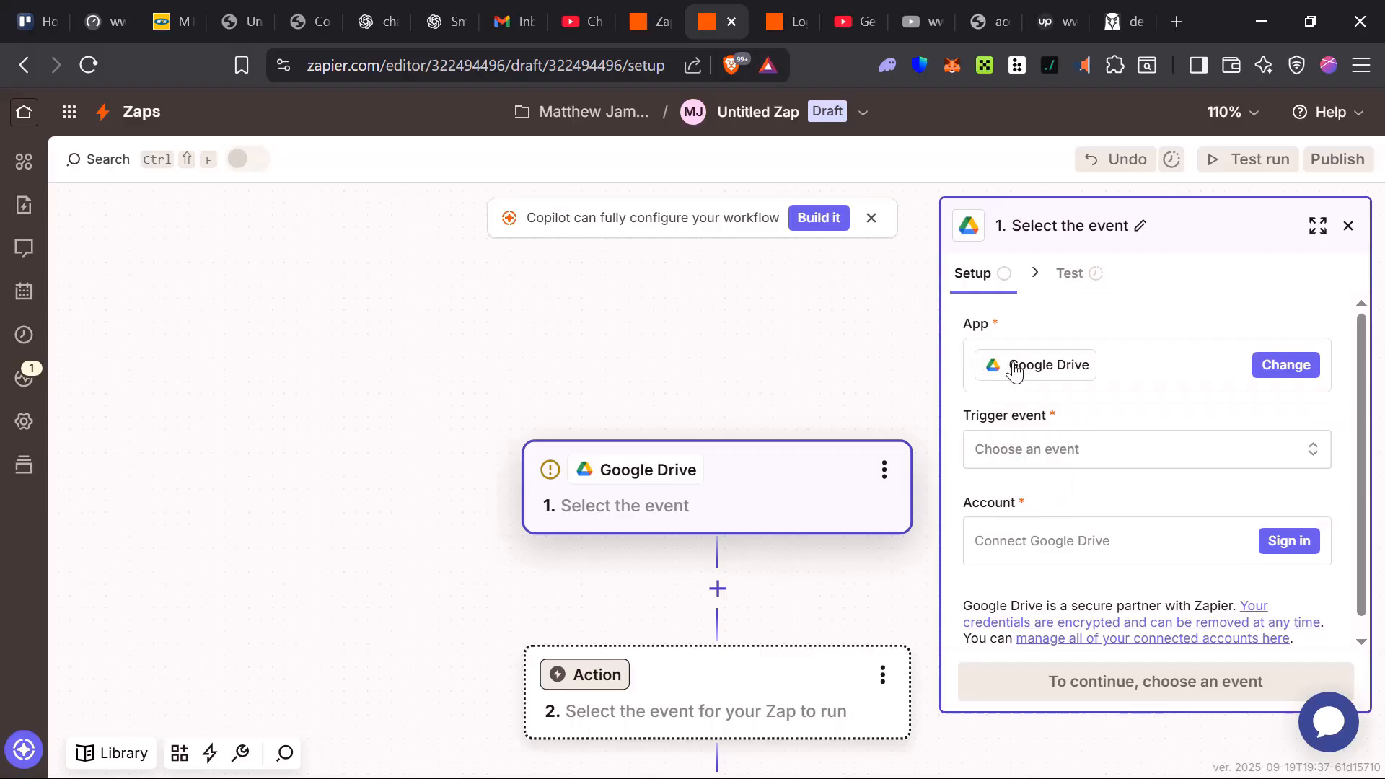
click(997, 455)
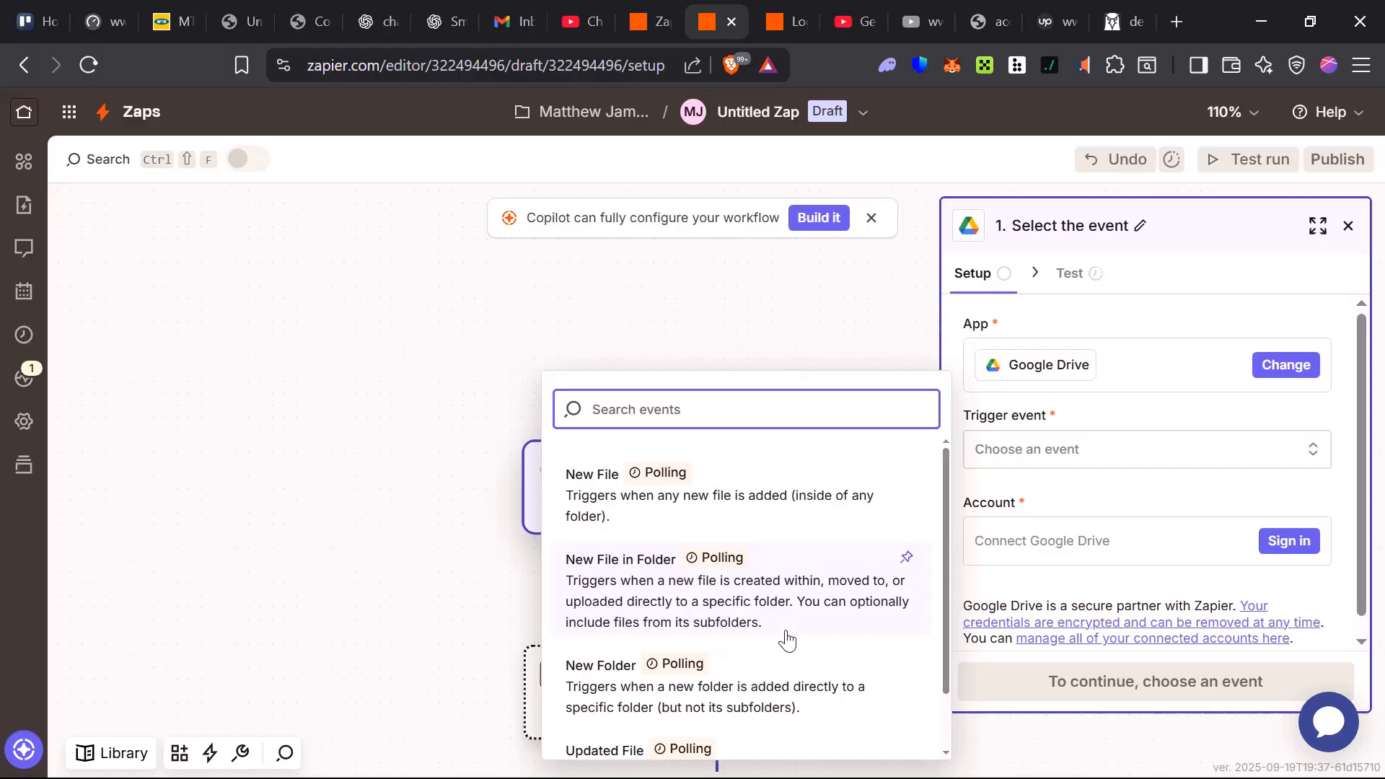
scroll(694, 630, down, 1)
scroll(695, 630, up, 1)
click(705, 505)
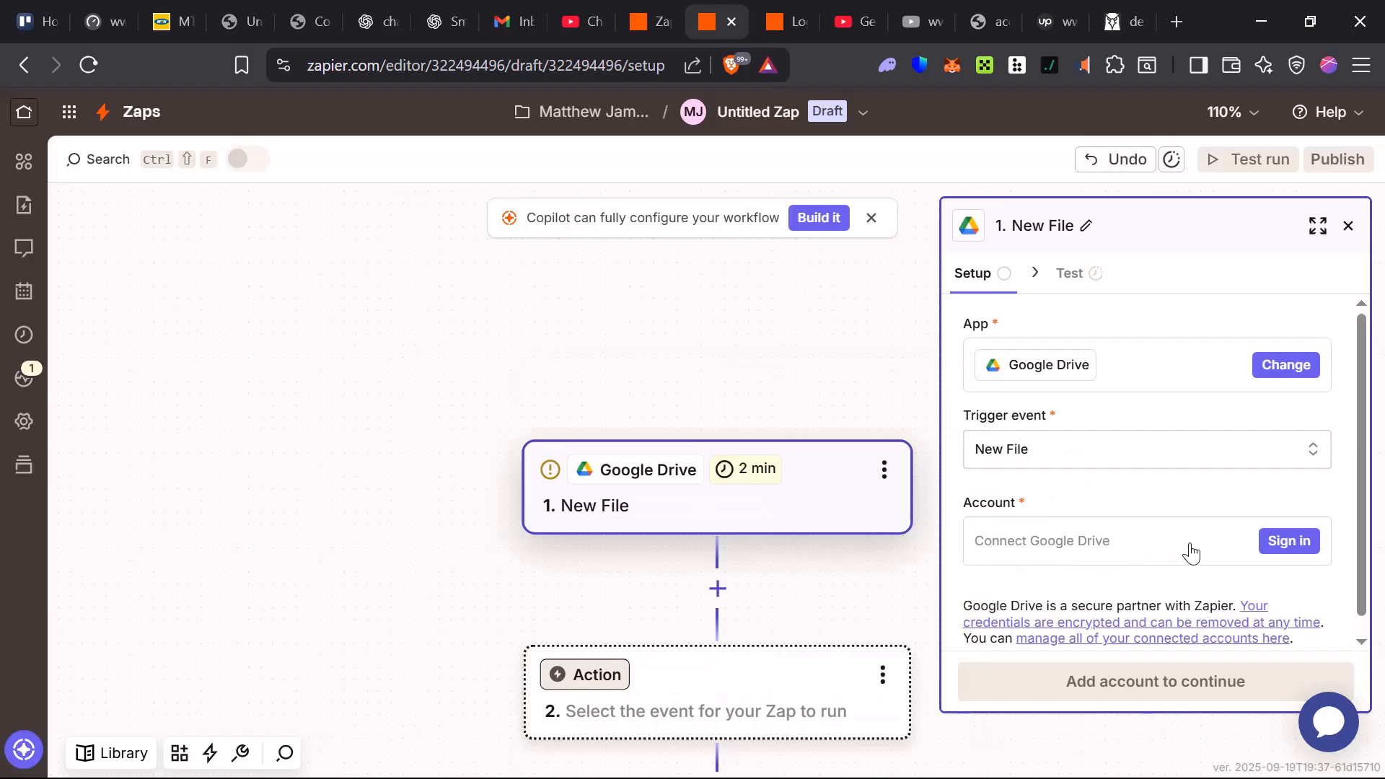
Step: Connect the Google Drive account to the trigger and choose My Google Drive as its drive, continuing to the test stage
click(1283, 541)
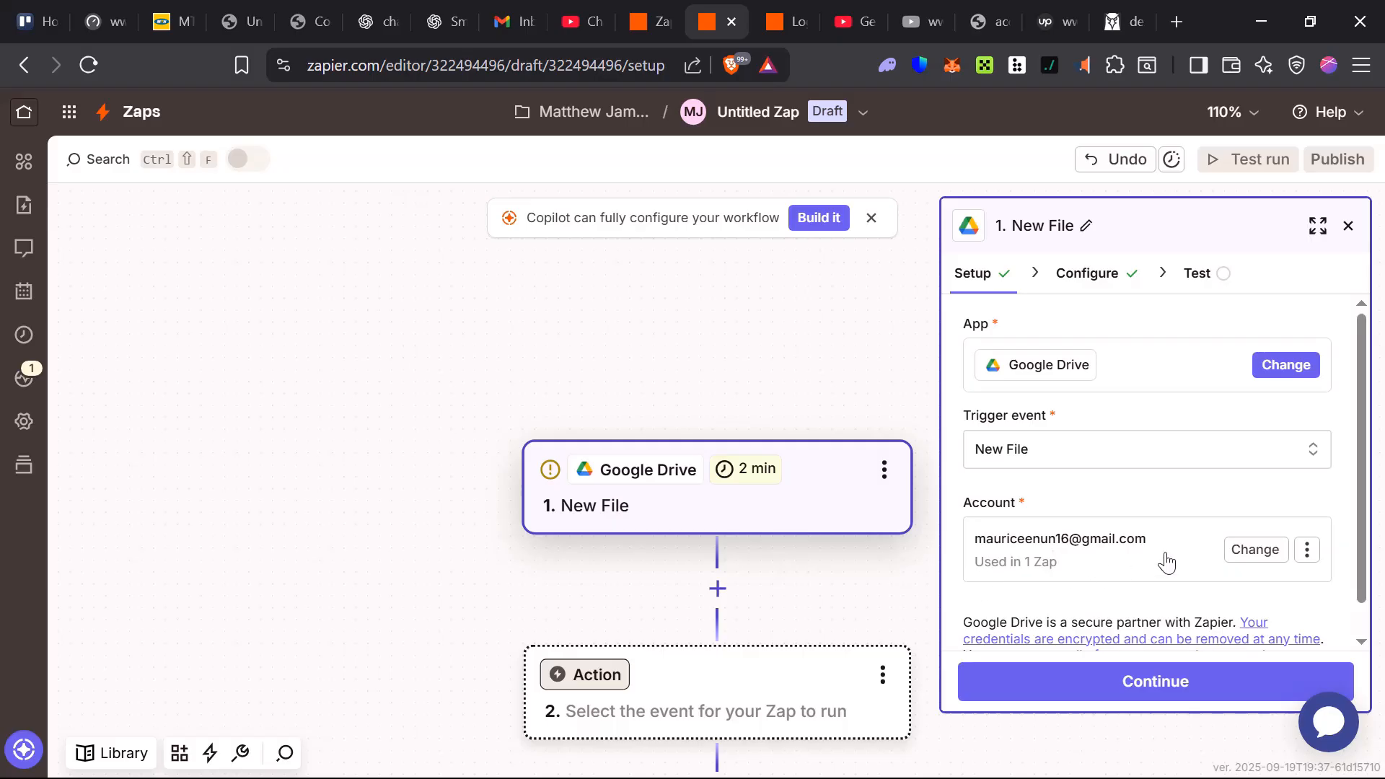
click(1151, 685)
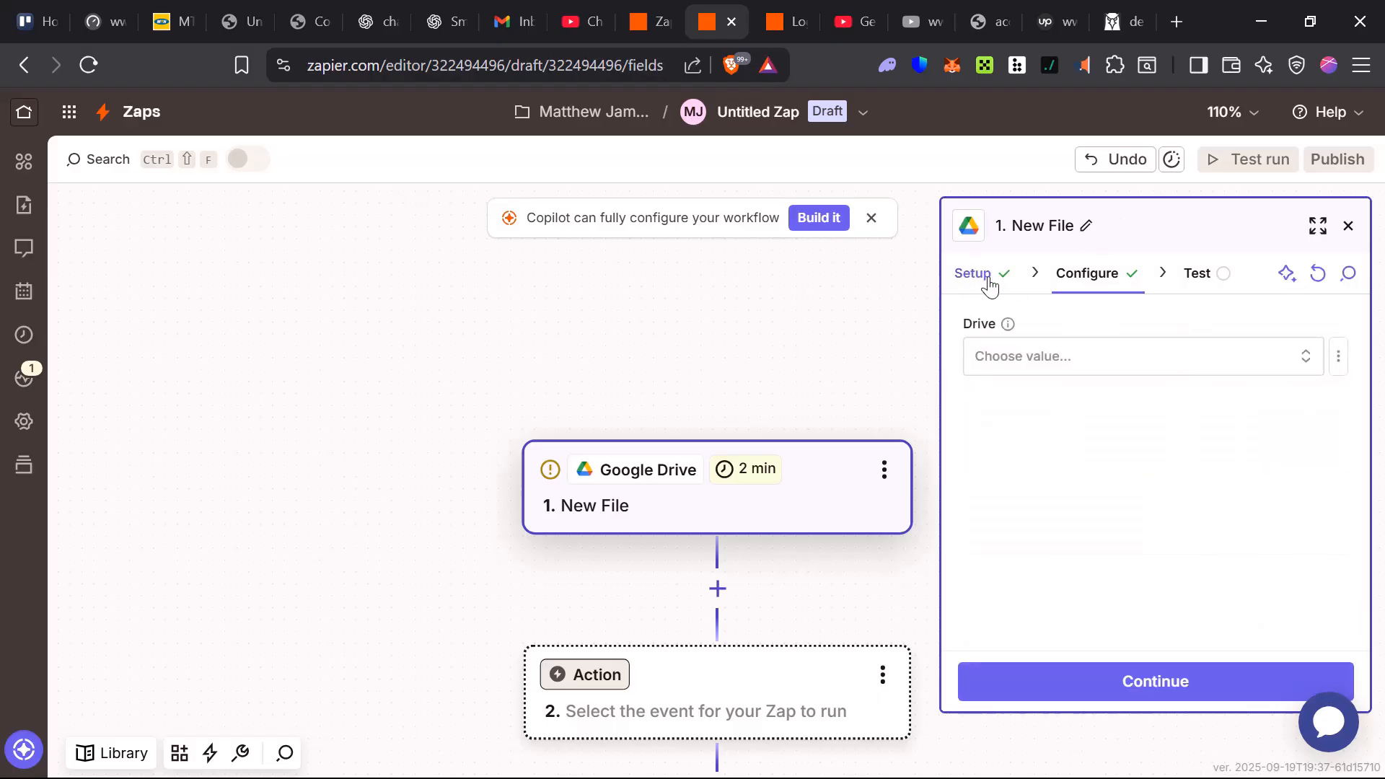
click(1067, 356)
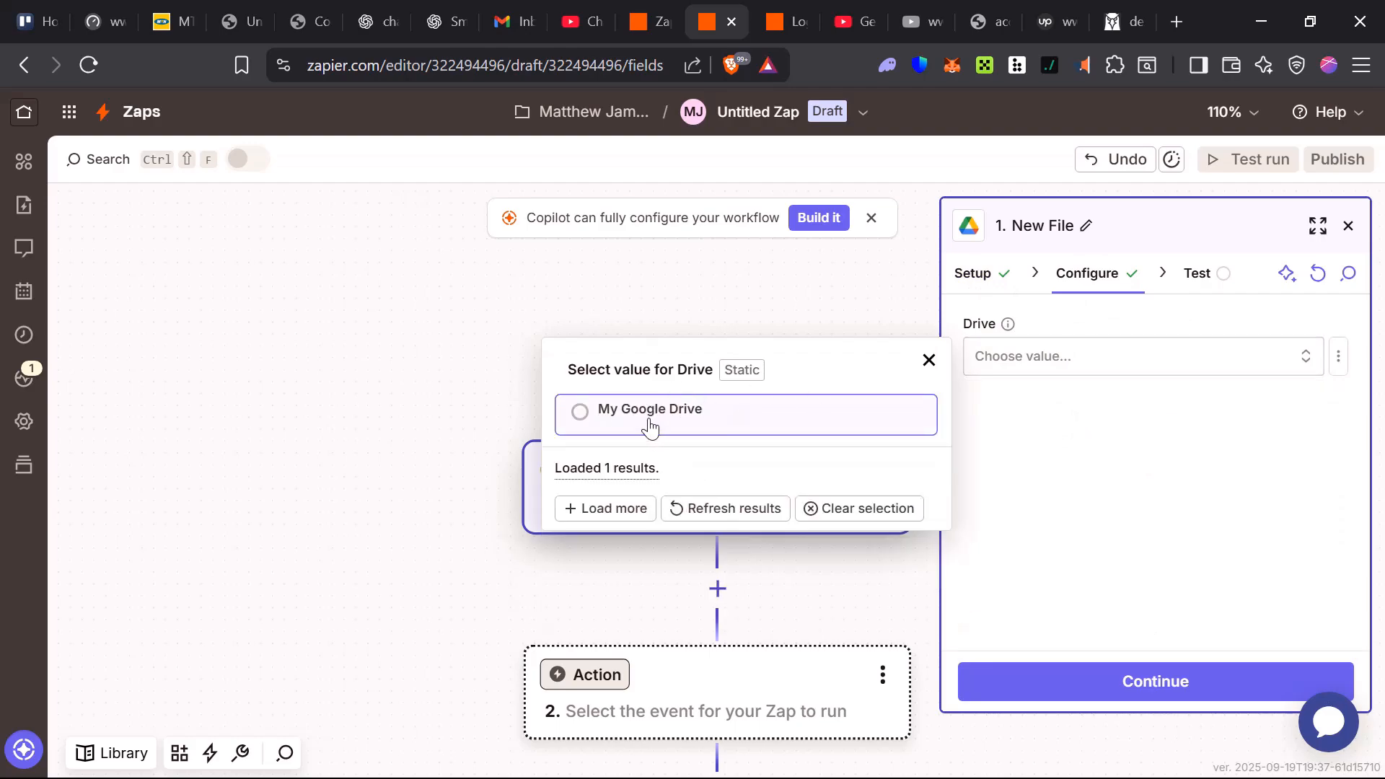
click(650, 425)
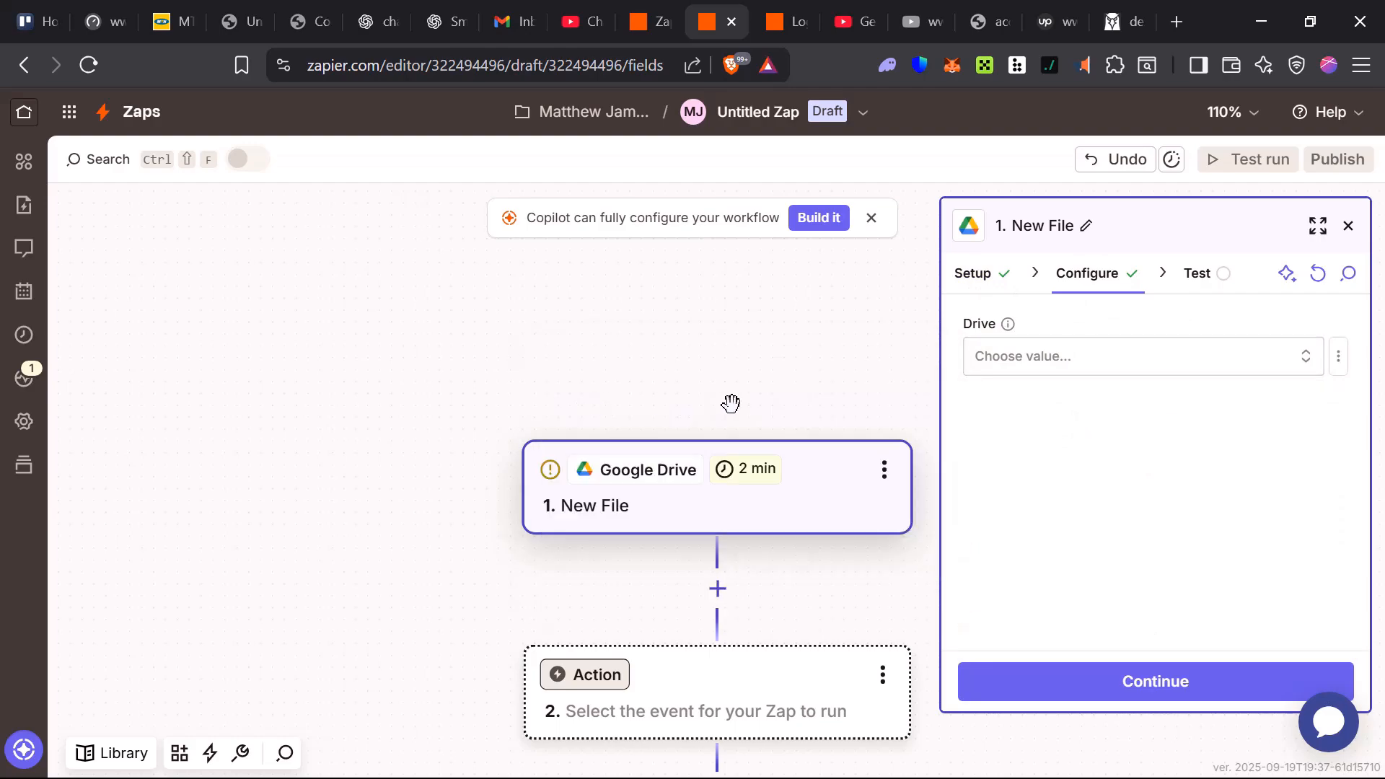
click(1106, 683)
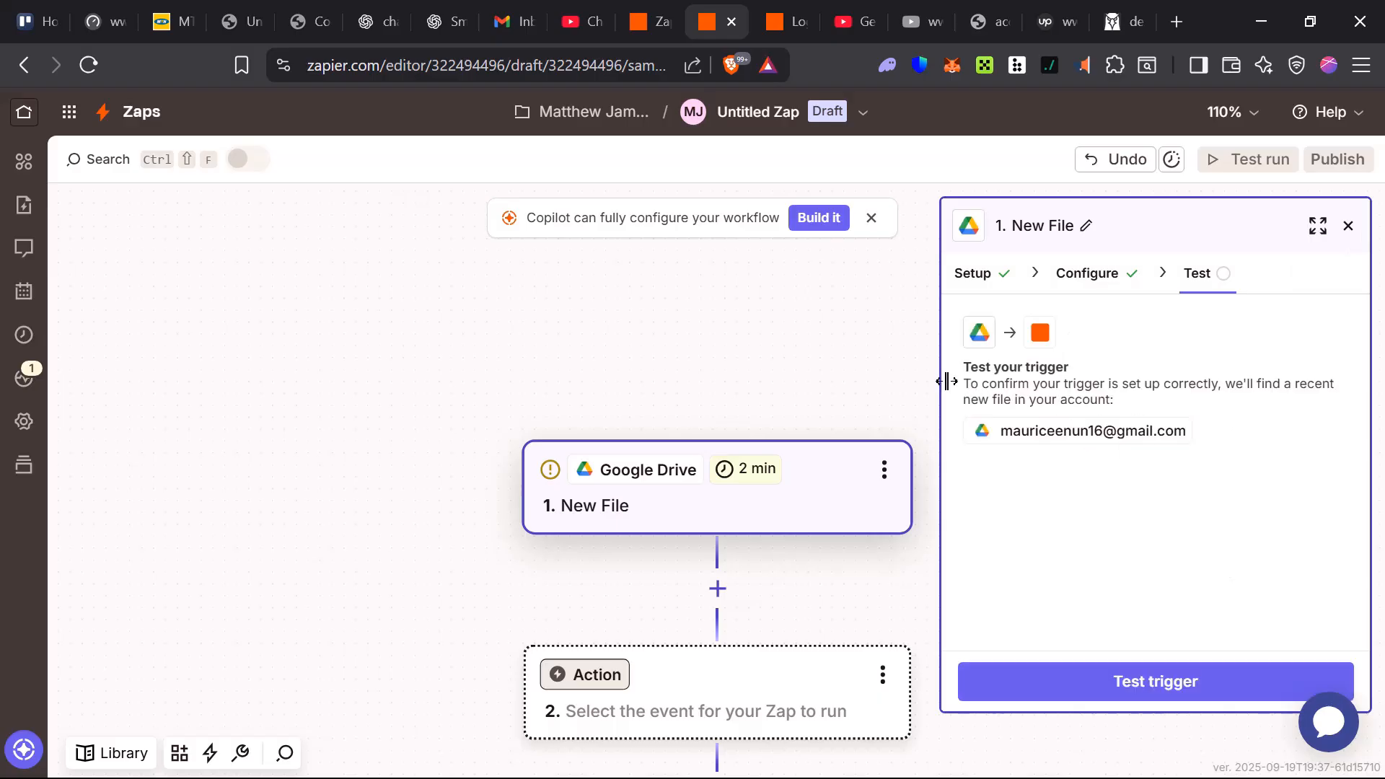
Step: Test the Google Drive trigger and continue with the New File C record
drag(955, 377, 982, 392)
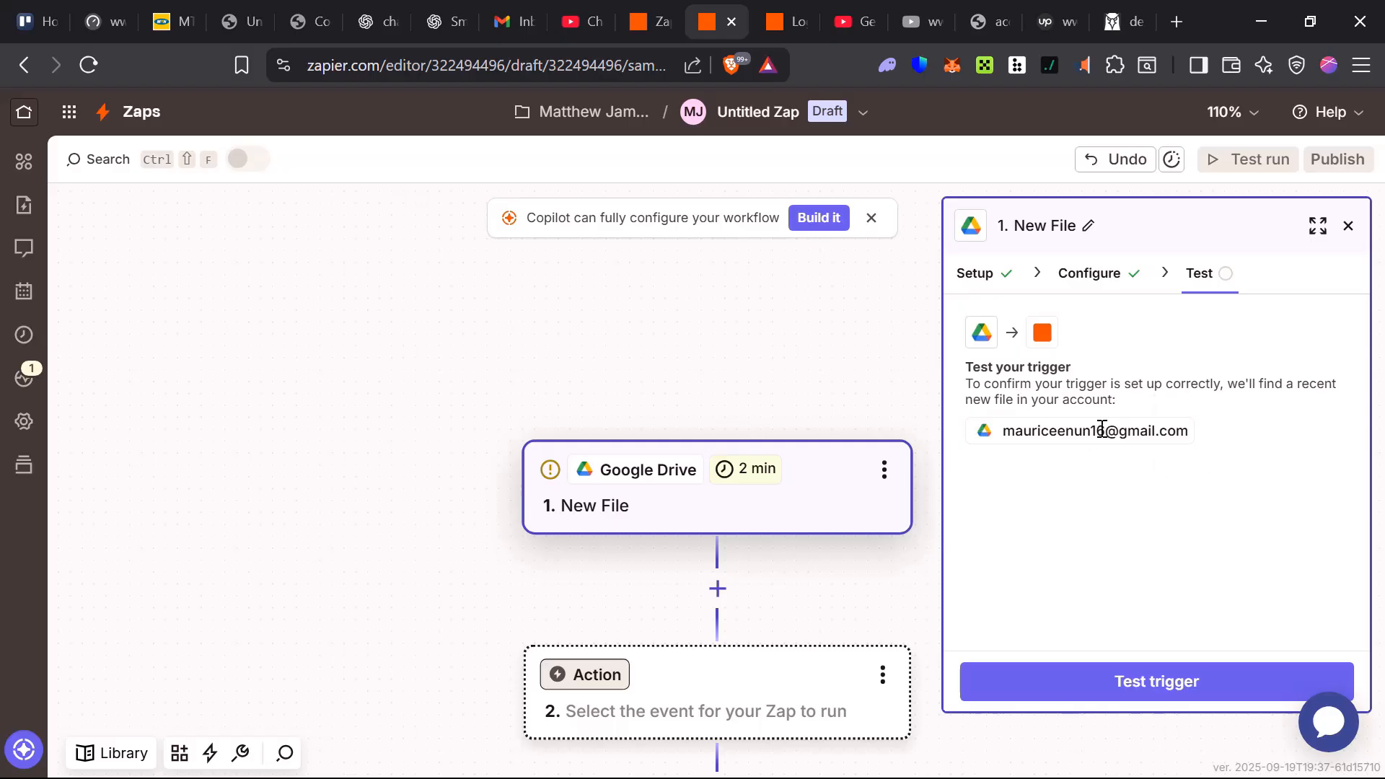
click(1157, 693)
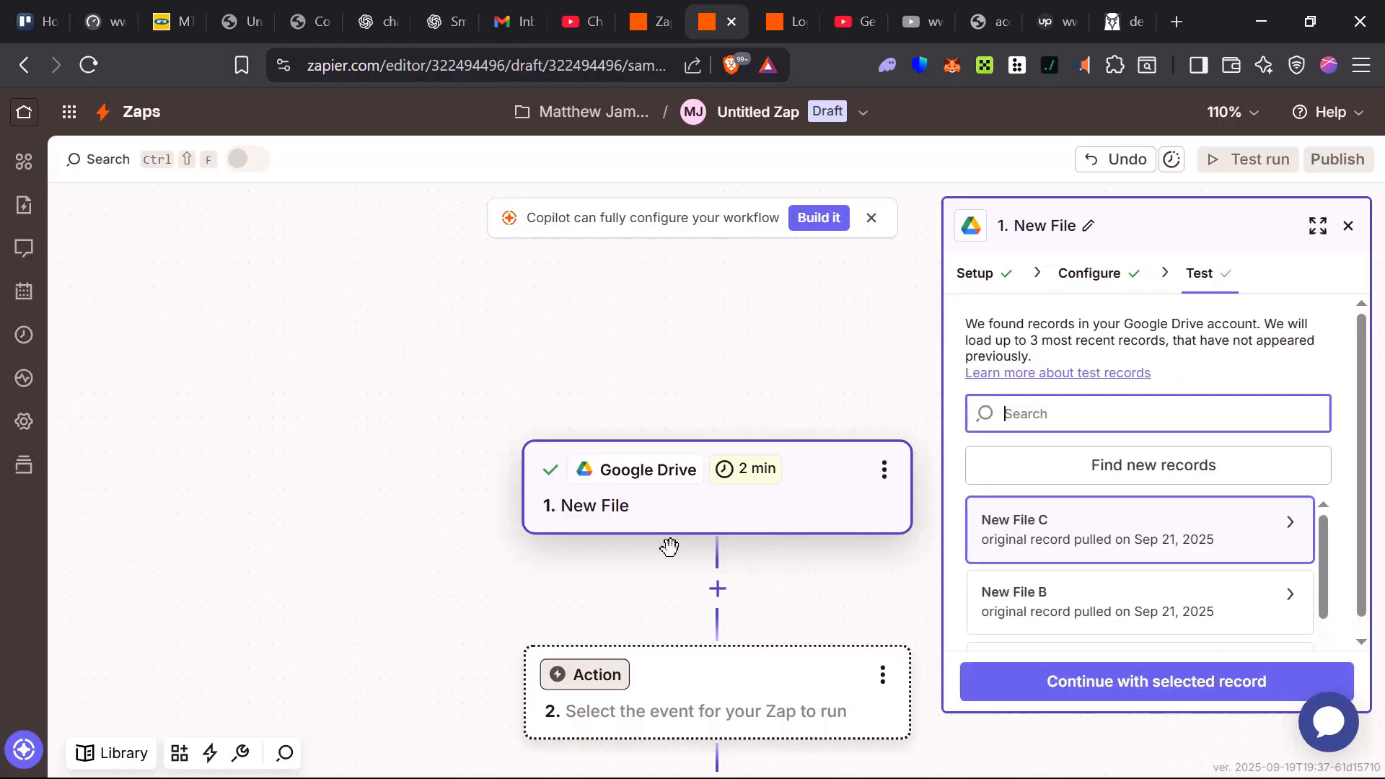
scroll(1041, 541, down, 1)
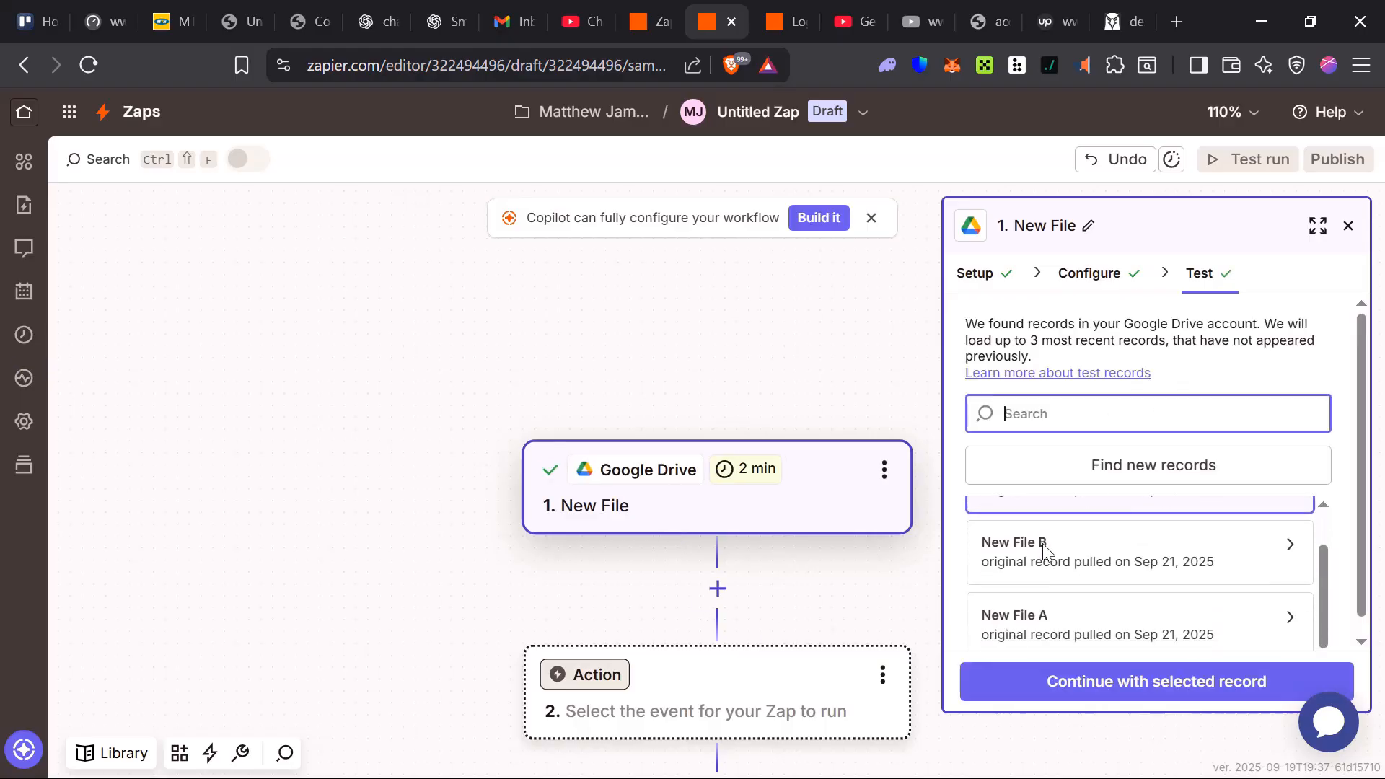
scroll(1045, 543, up, 1)
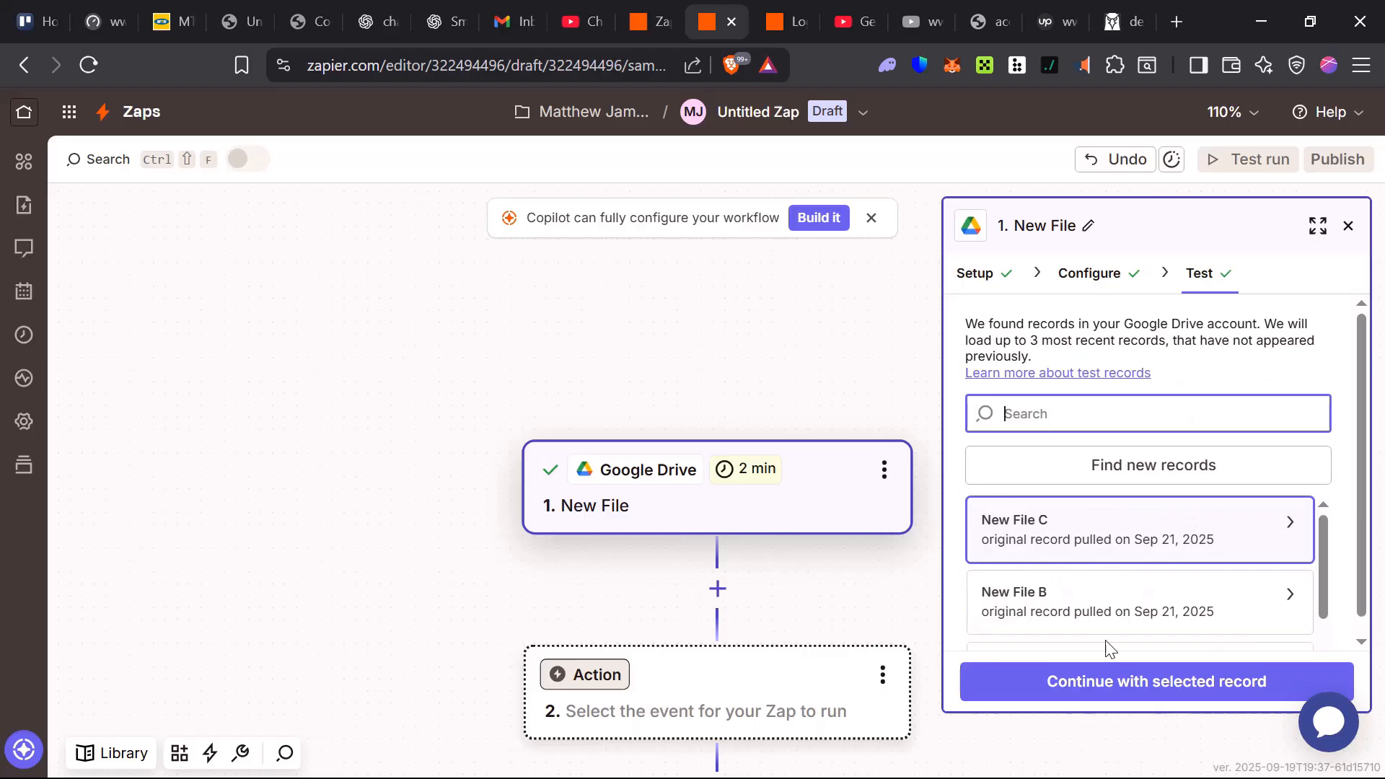
click(1140, 685)
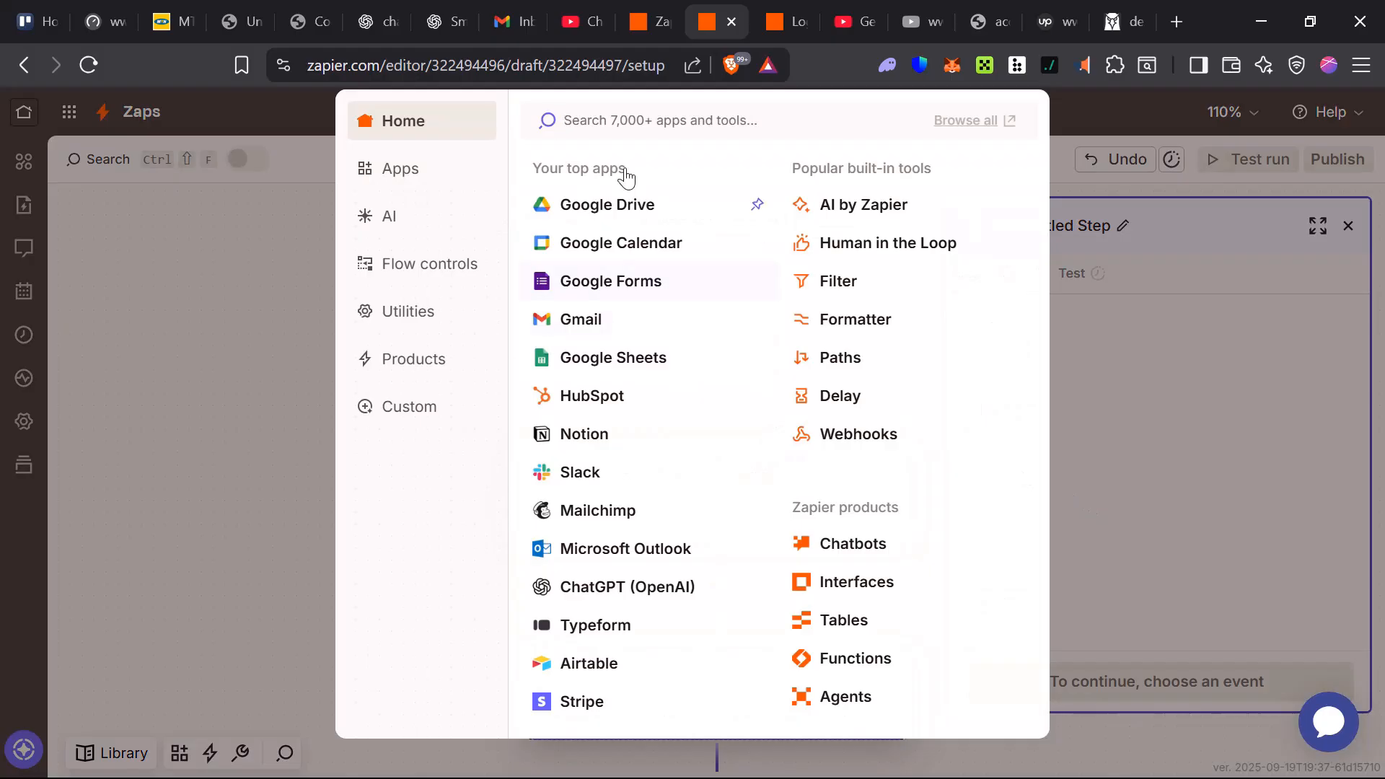
Step: Open the Zap's empty action step and set it to YouTube with the Upload Video event
click(1202, 559)
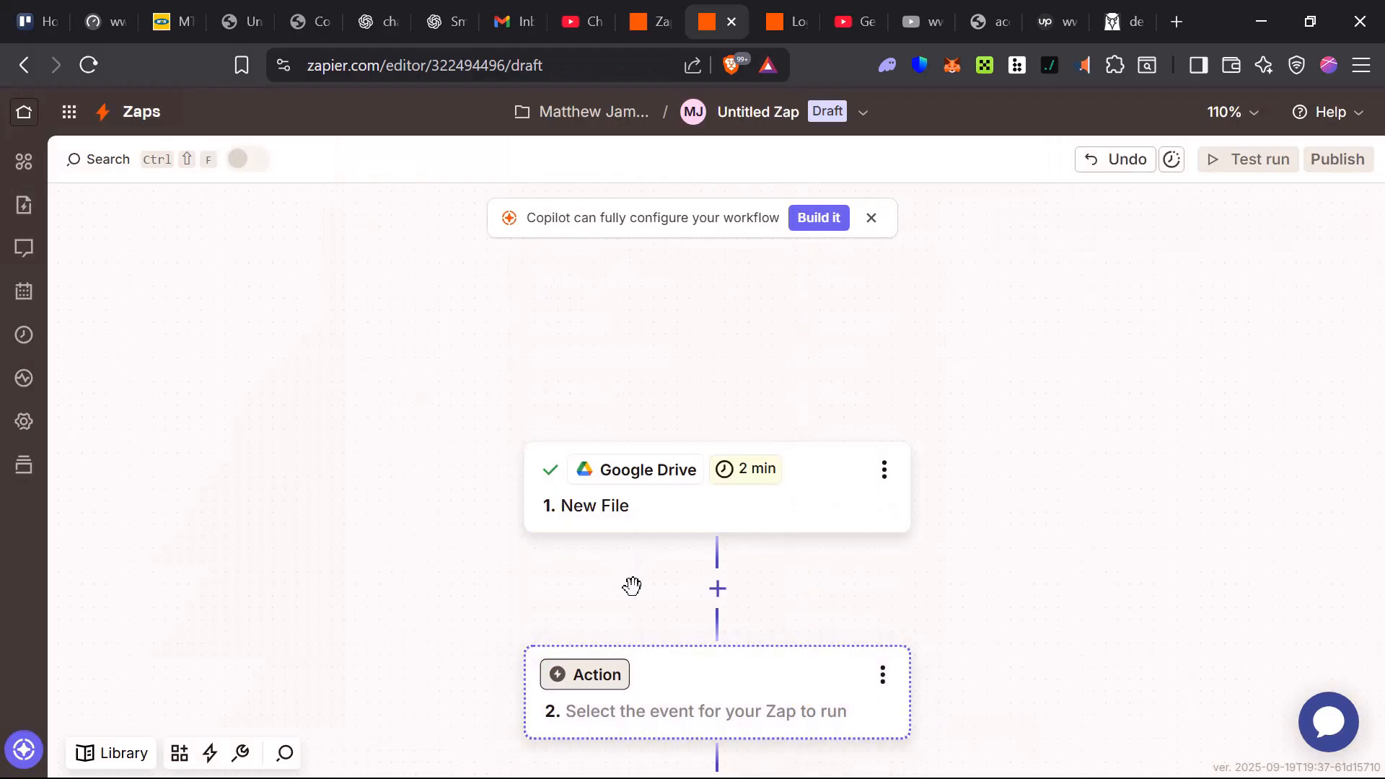
scroll(632, 587, down, 1)
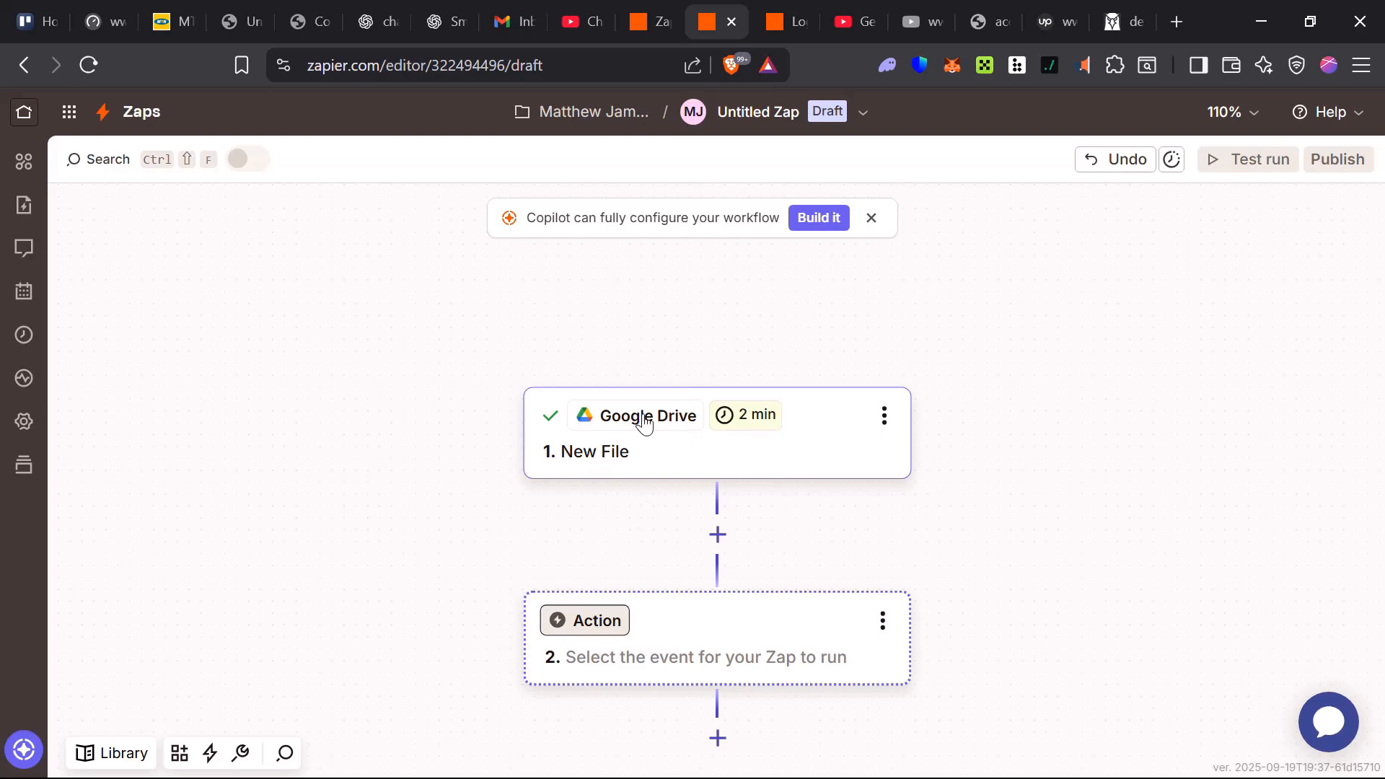
click(579, 638)
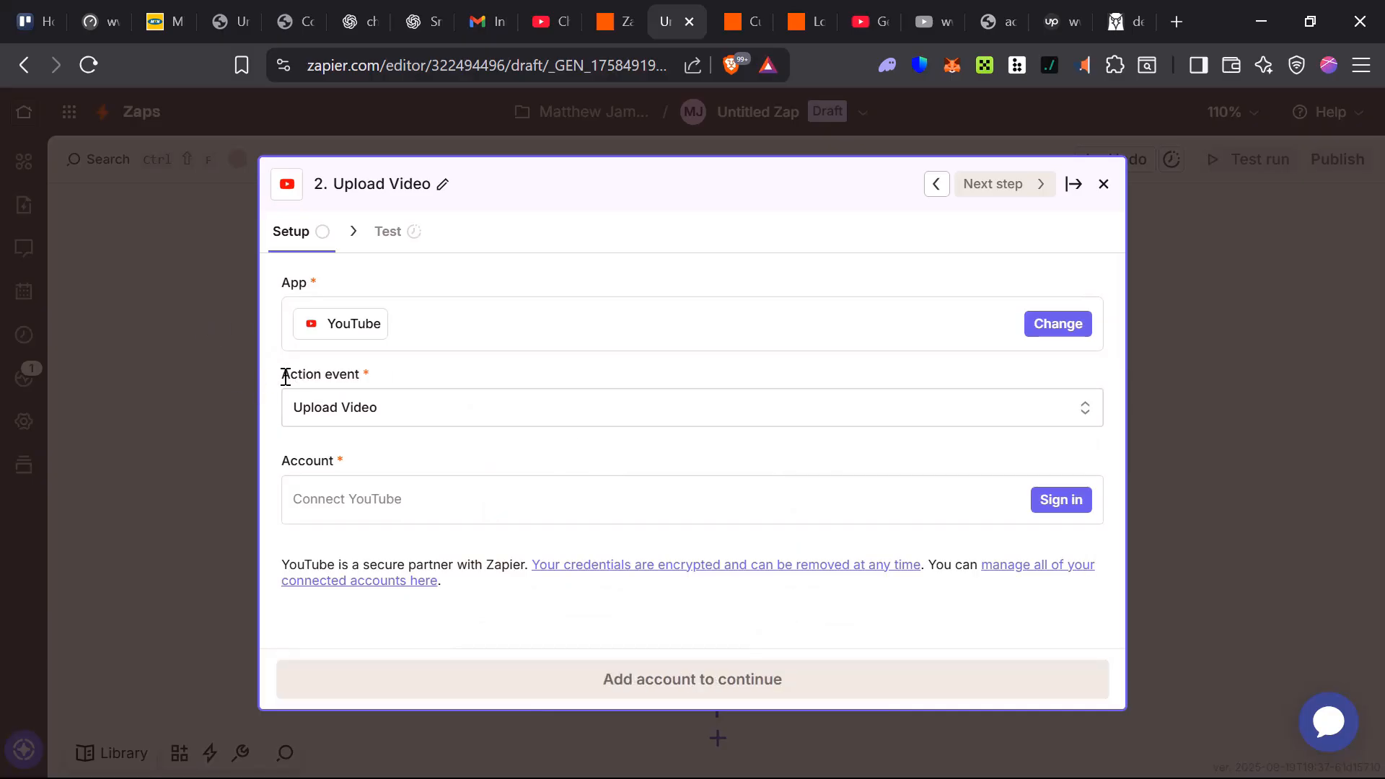
Step: Browse the YouTube action events, try Update Video Thumbnail and switch the action event back to Upload Video
drag(285, 377, 373, 375)
click(370, 418)
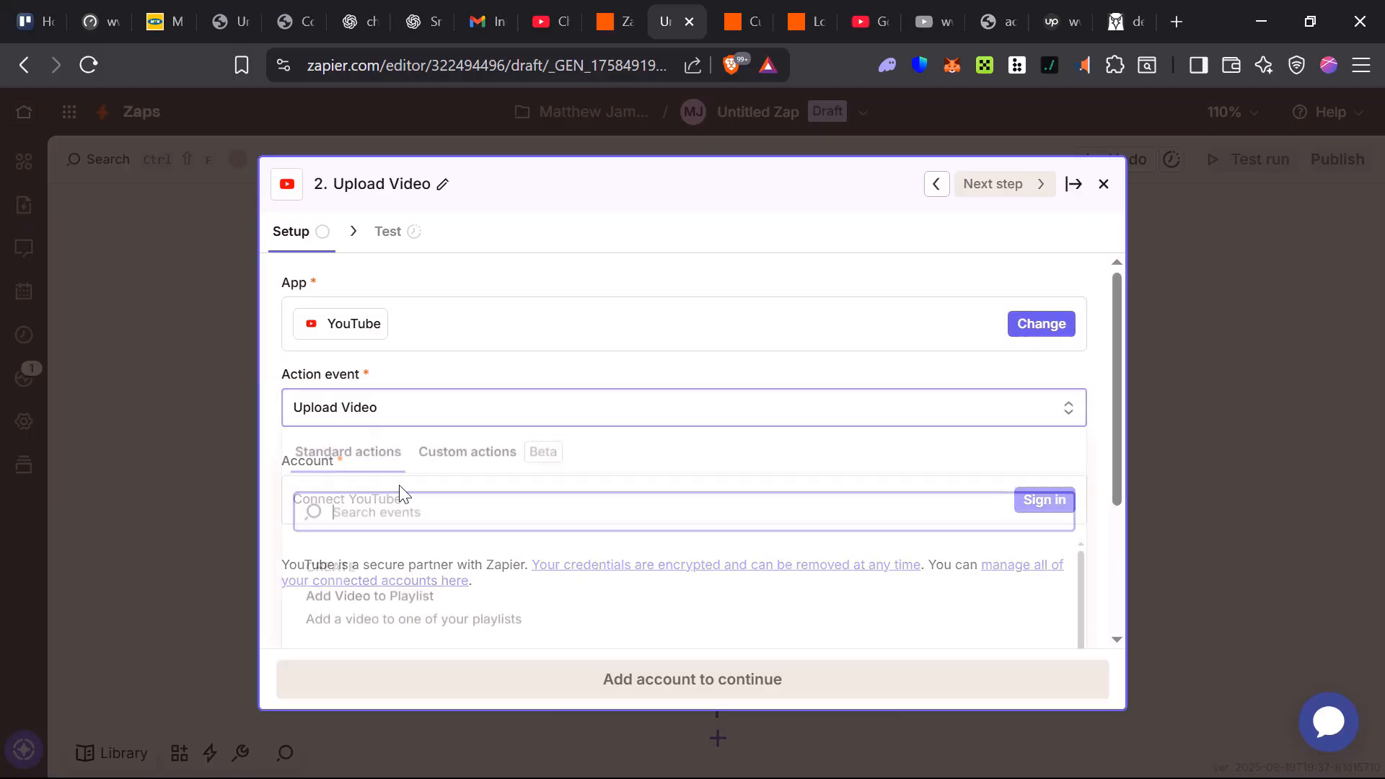
scroll(358, 504, down, 2)
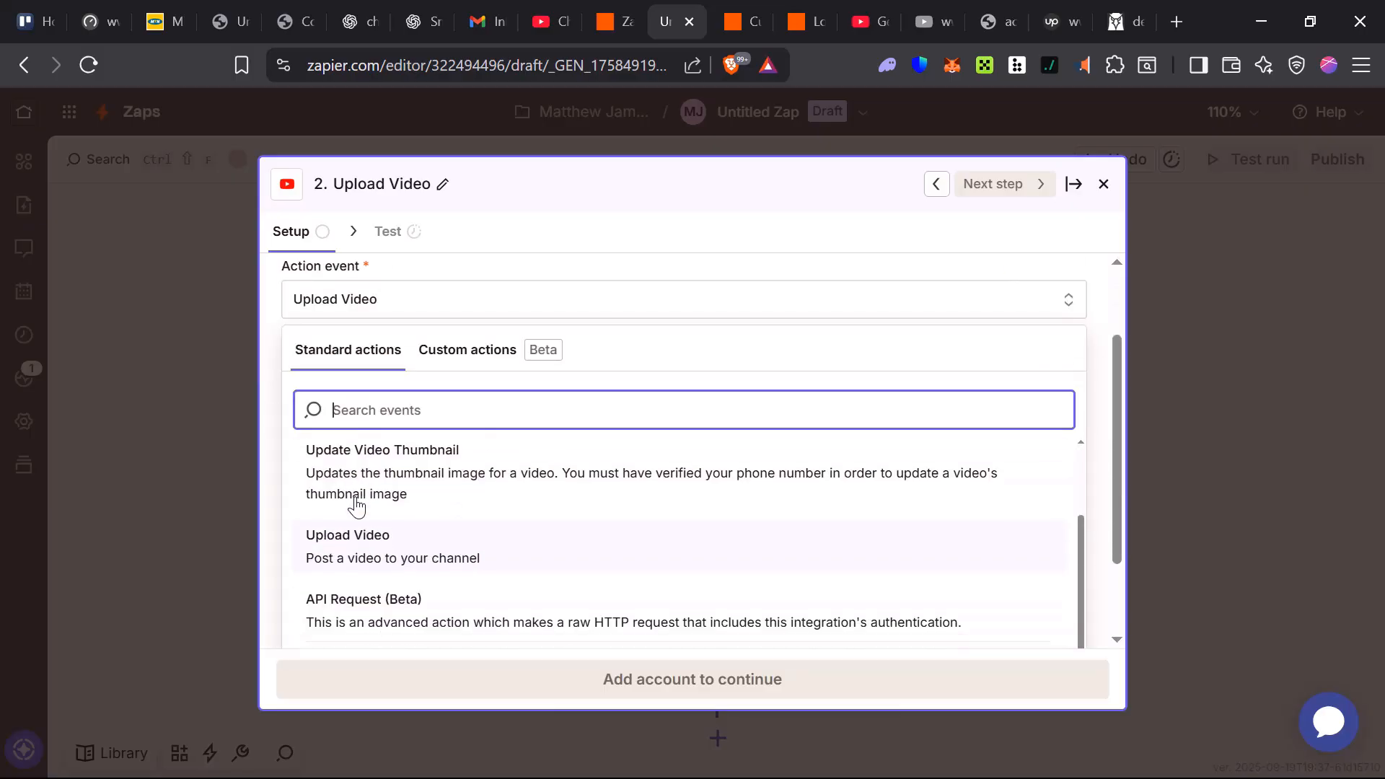
scroll(357, 550, up, 2)
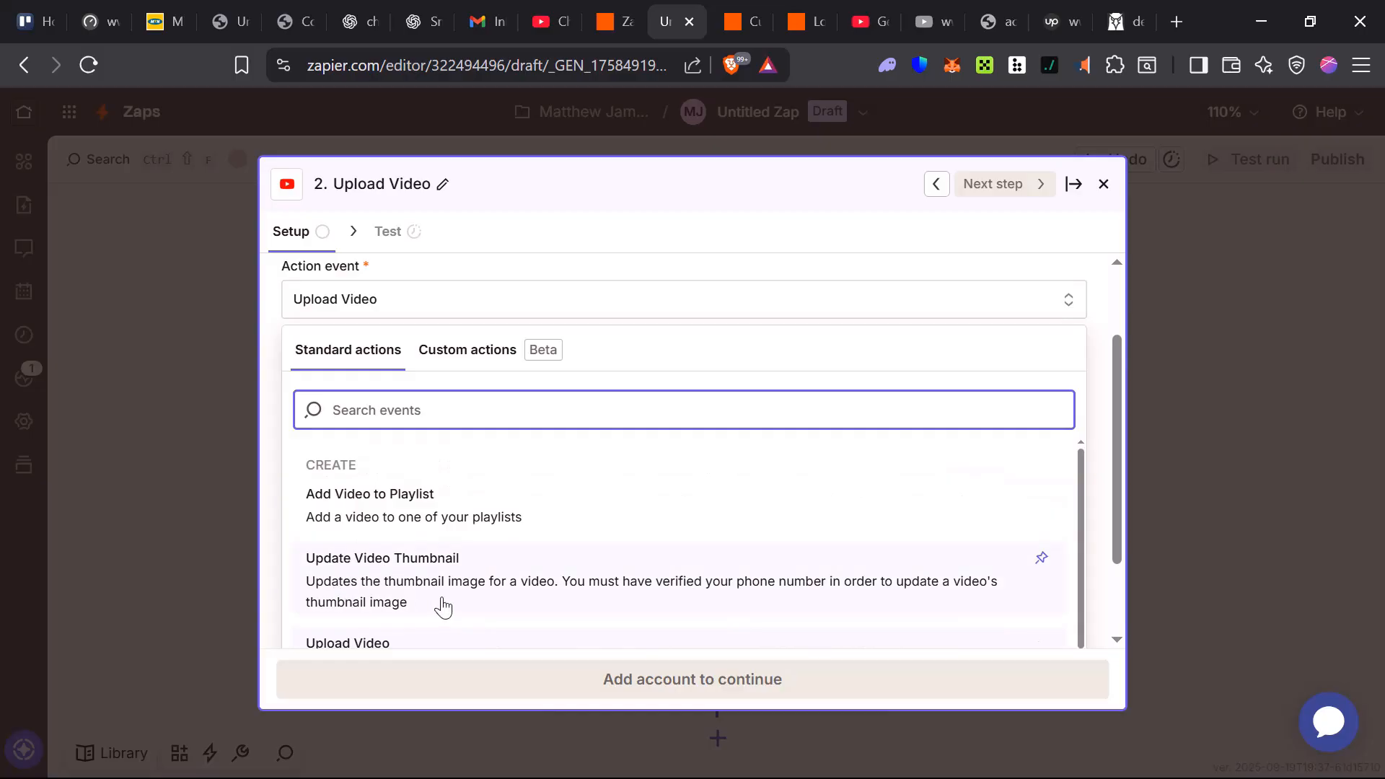
scroll(442, 608, down, 2)
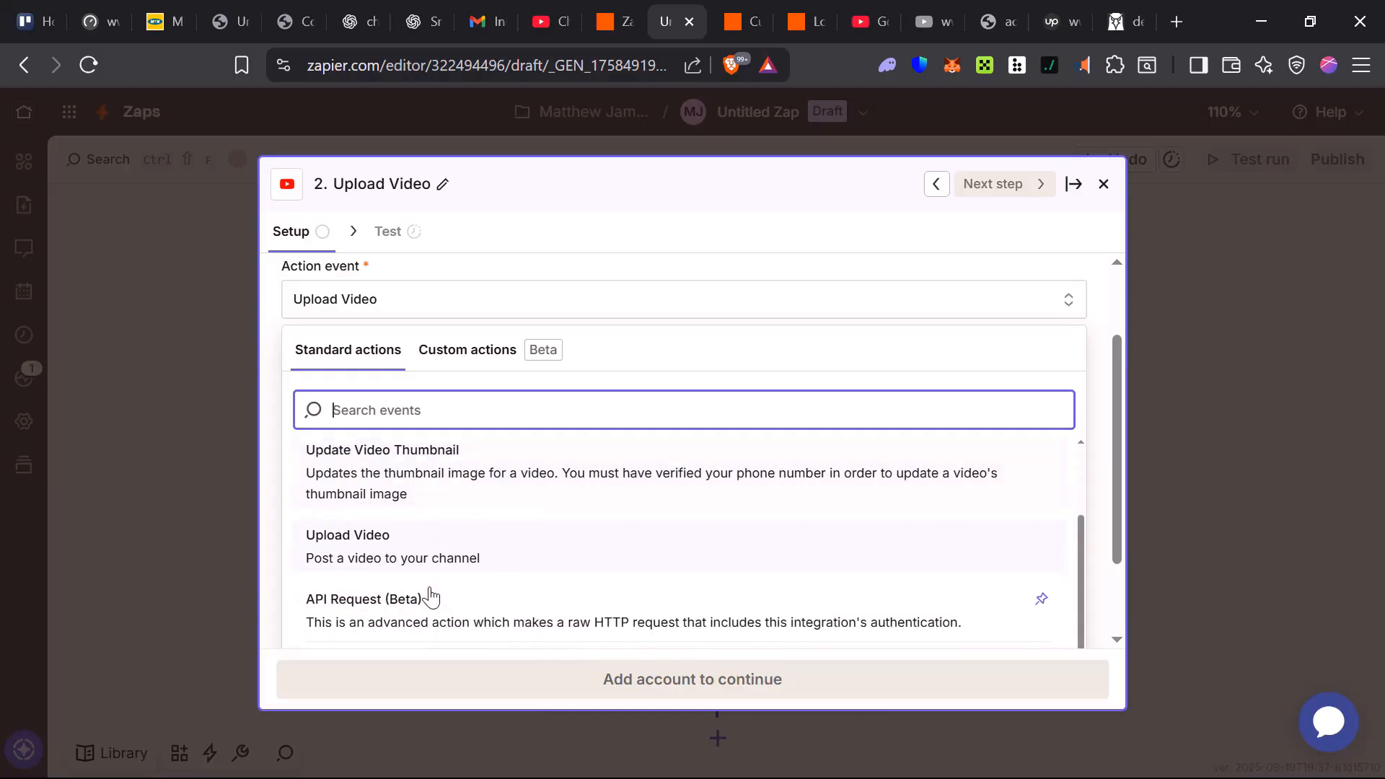
click(425, 504)
click(476, 408)
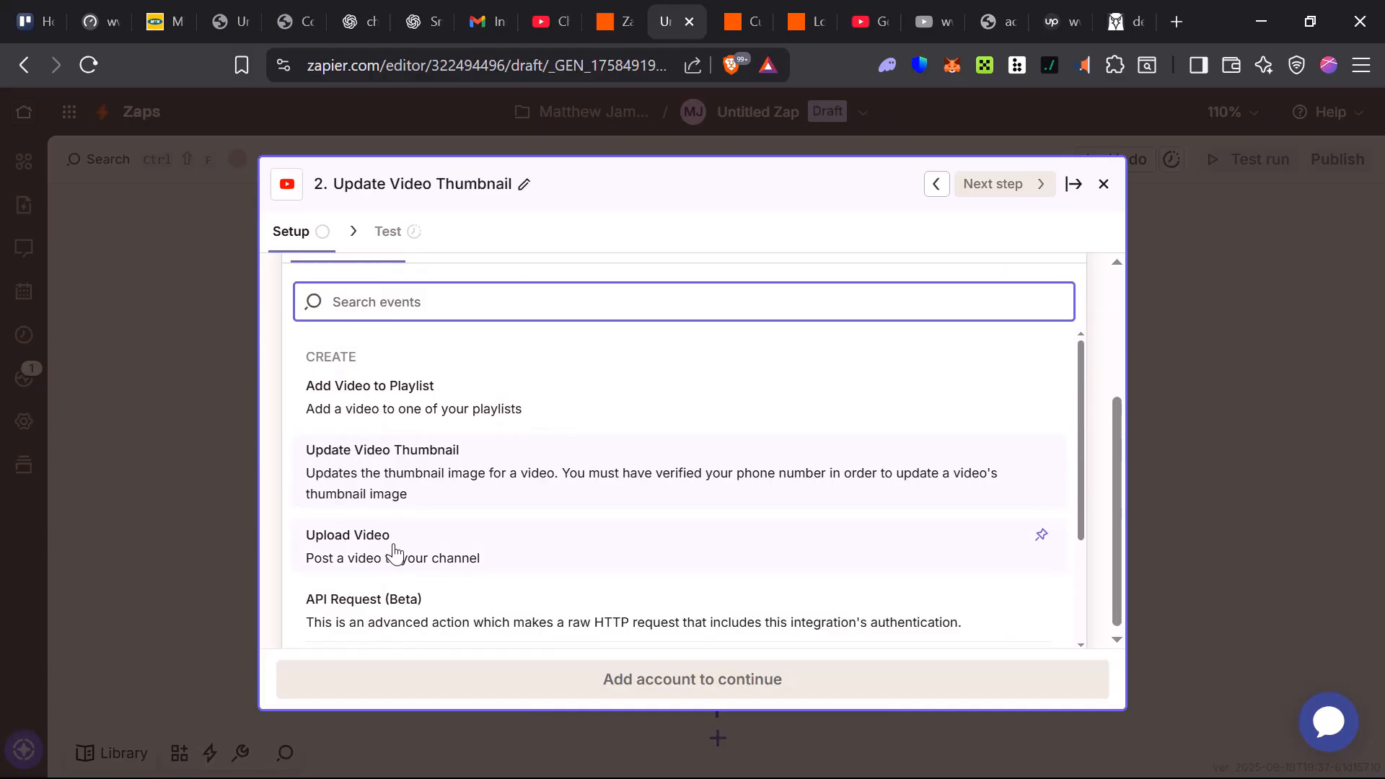
click(393, 553)
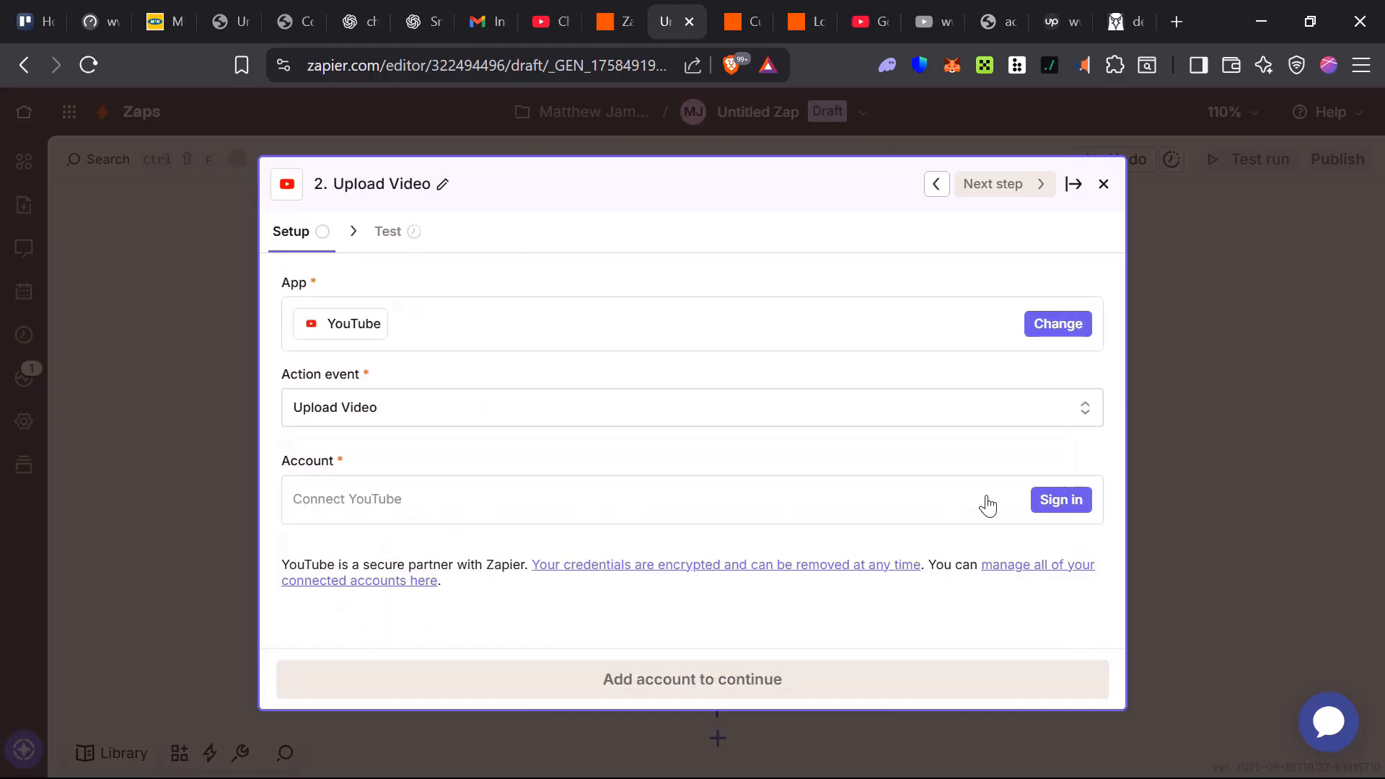
Step: Connect the YouTube account to the Upload Video action and continue to its configuration
click(1049, 505)
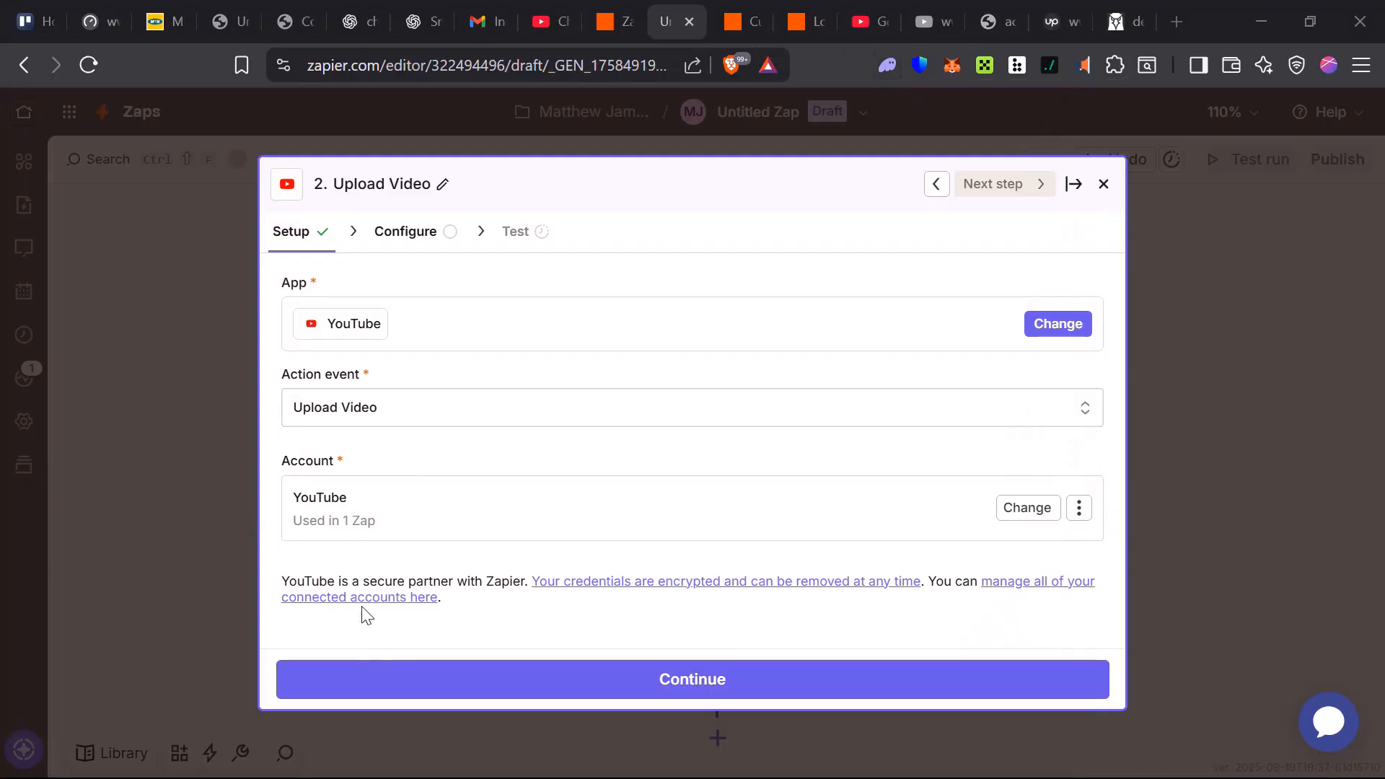
click(507, 694)
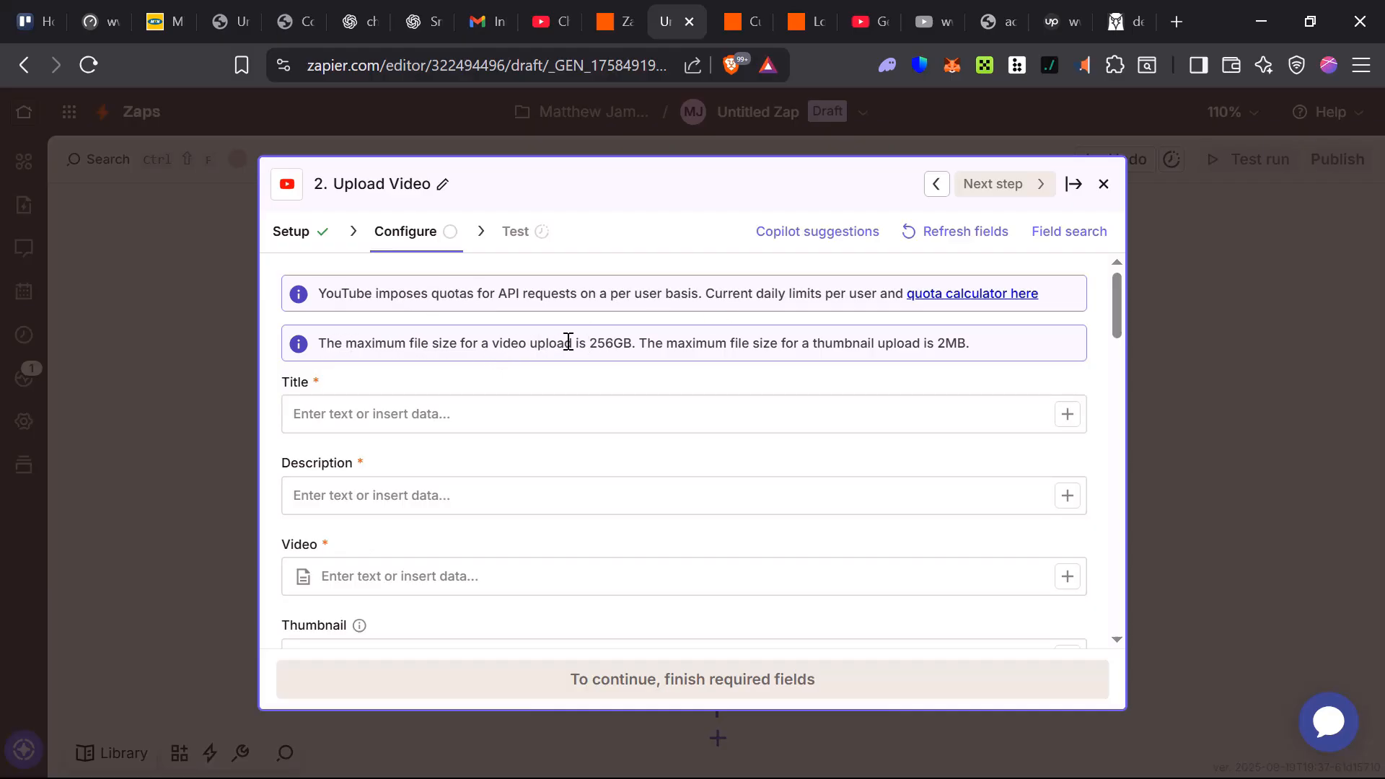
Step: Examine the Upload Video fields and the Google Drive file data that can be inserted for the Video field
click(319, 412)
click(476, 462)
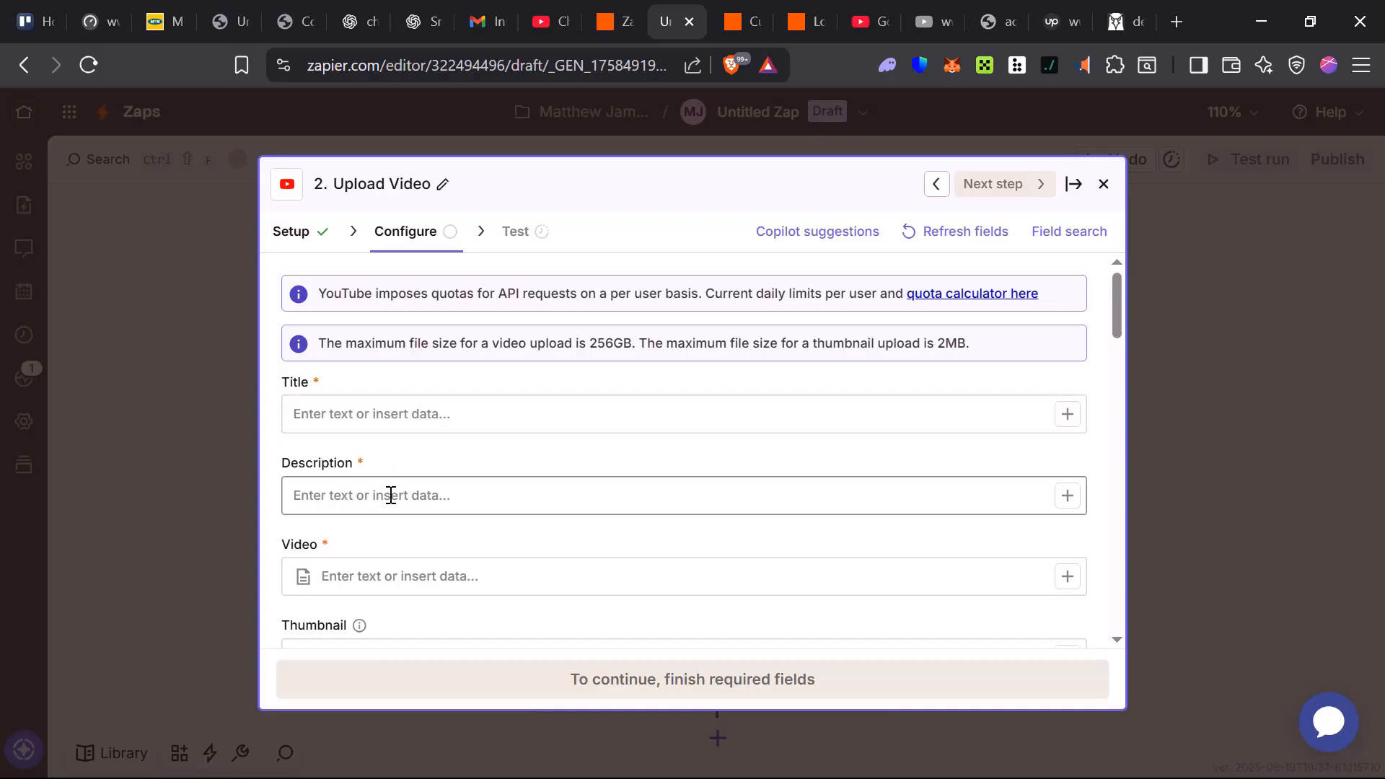
scroll(949, 550, down, 2)
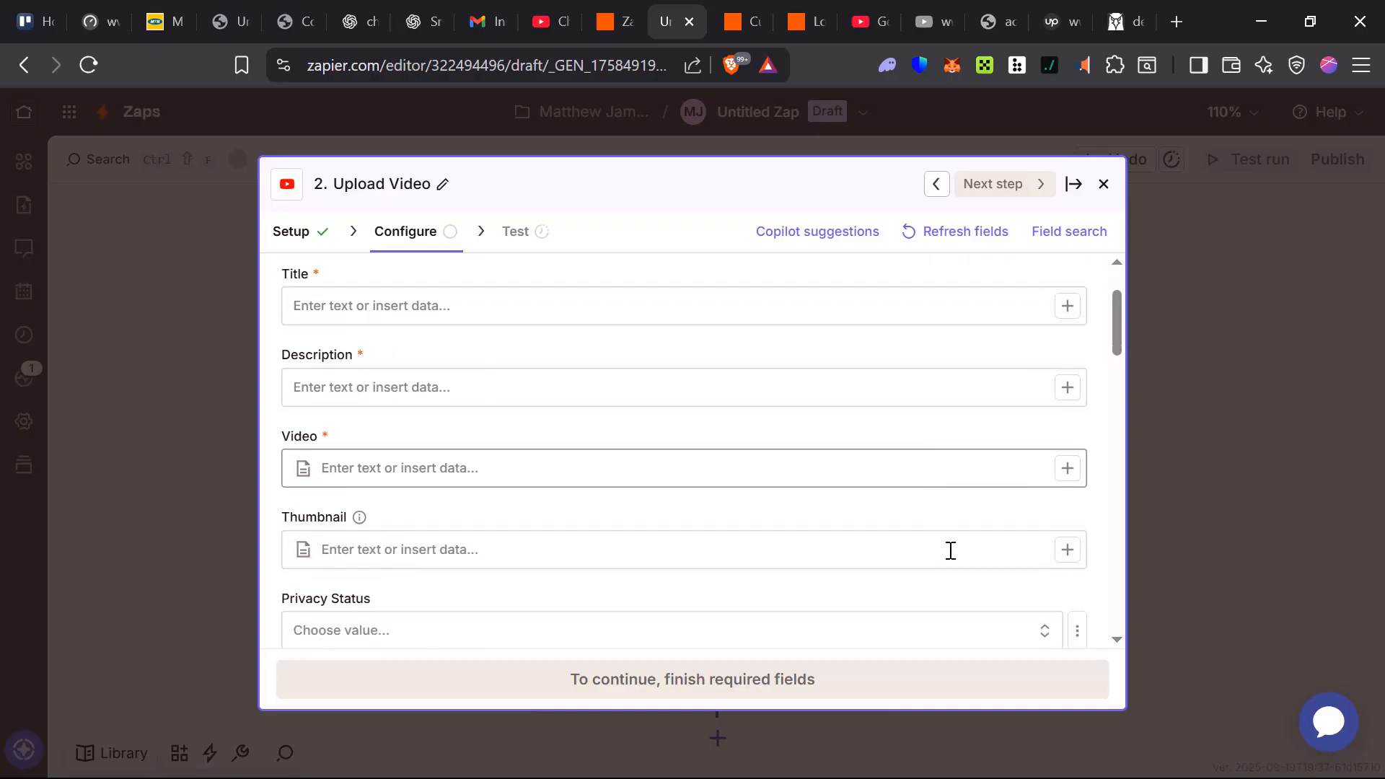
click(1067, 468)
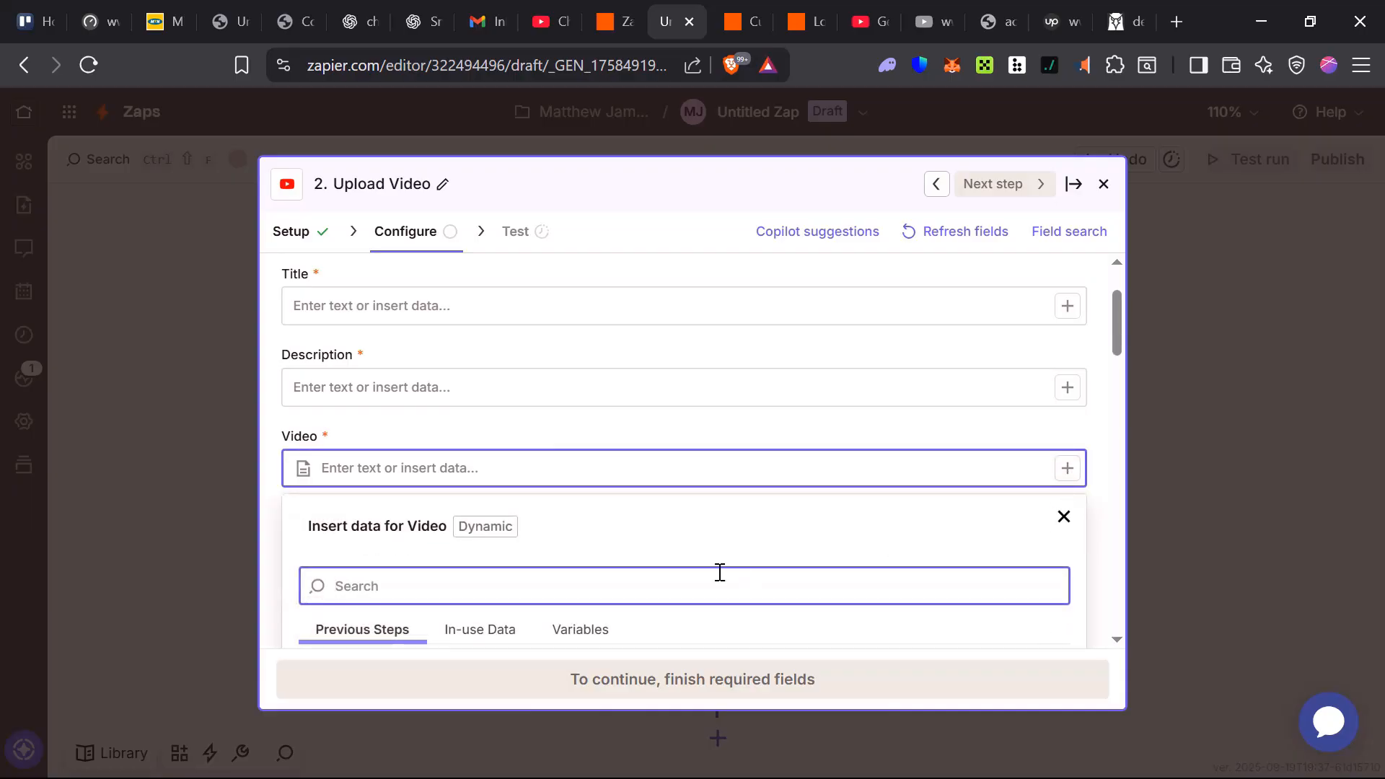
scroll(406, 561, down, 4)
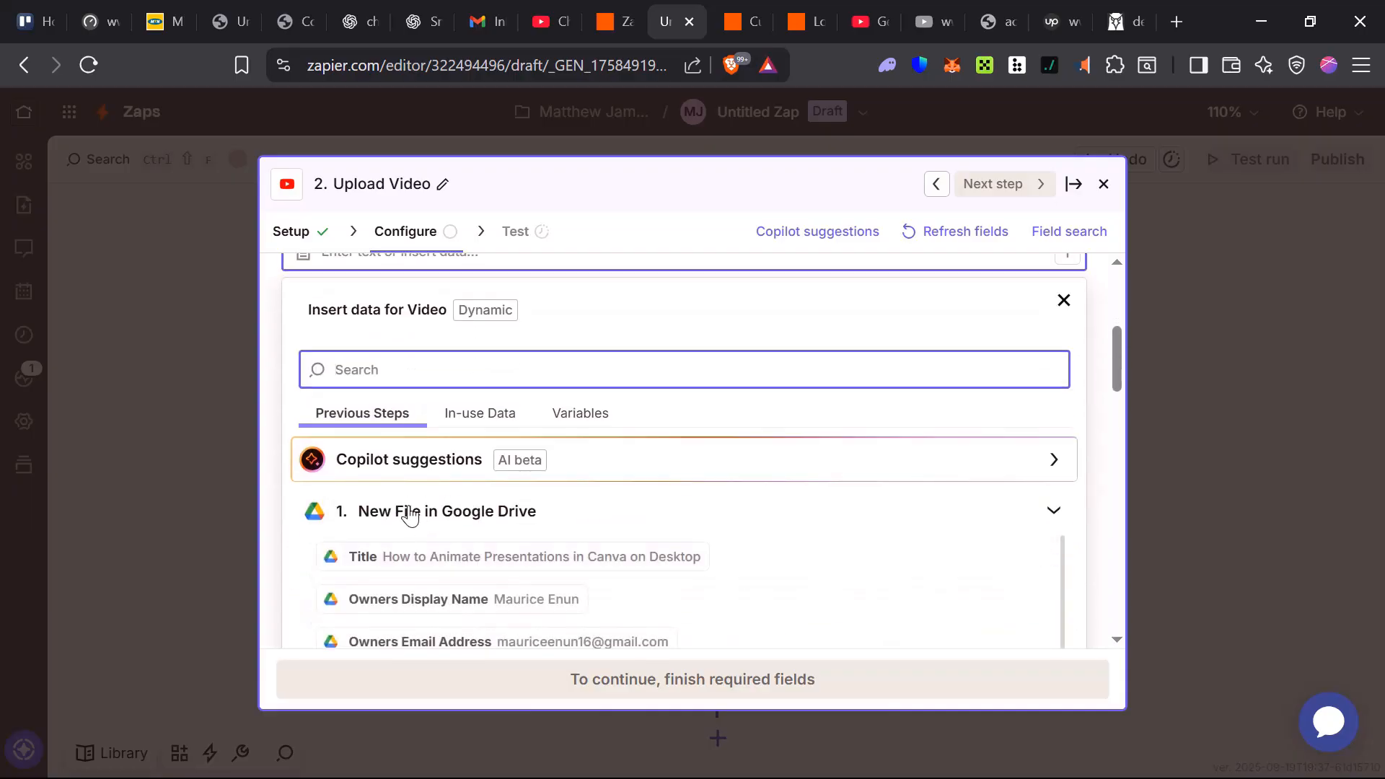
scroll(496, 511, up, 6)
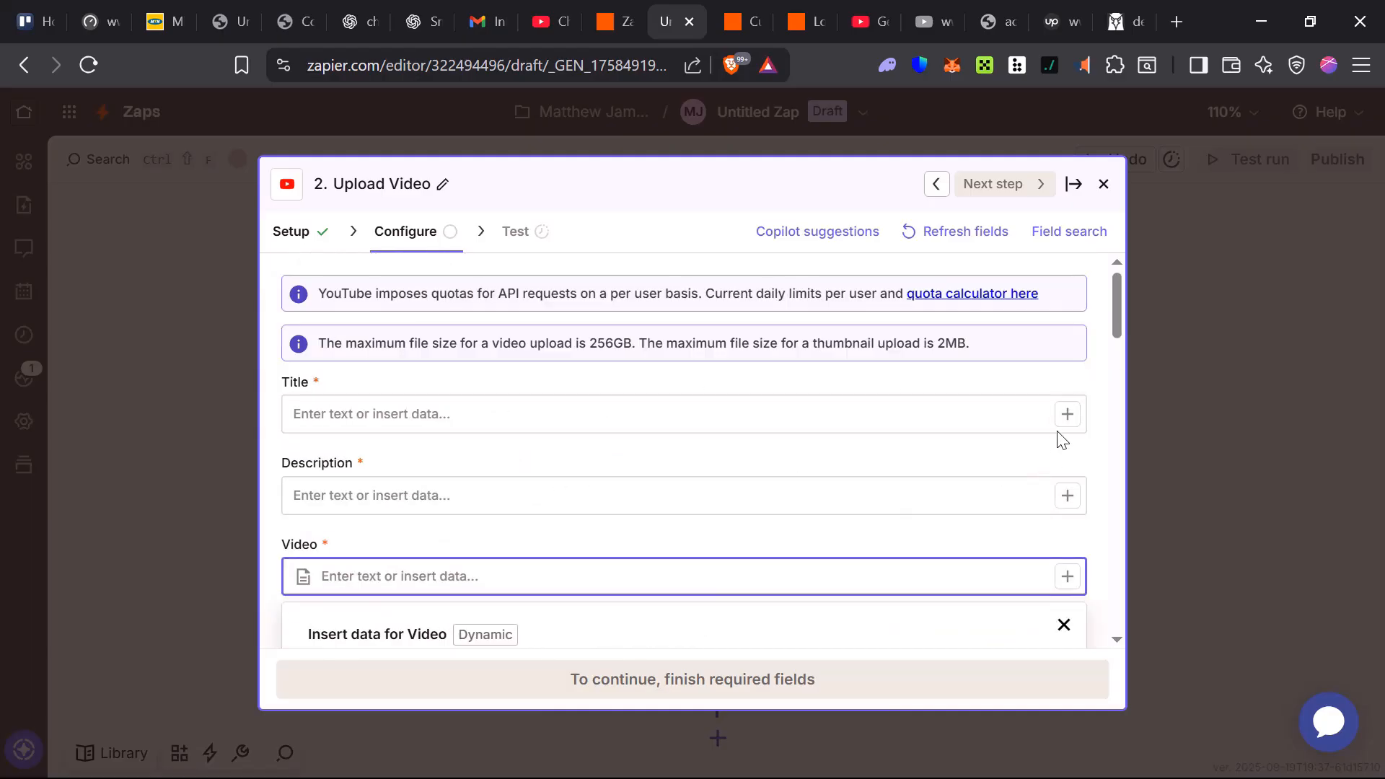
Step: Fill the video's Title field with the Title value from the New File in Google Drive step
click(1067, 415)
scroll(387, 560, down, 2)
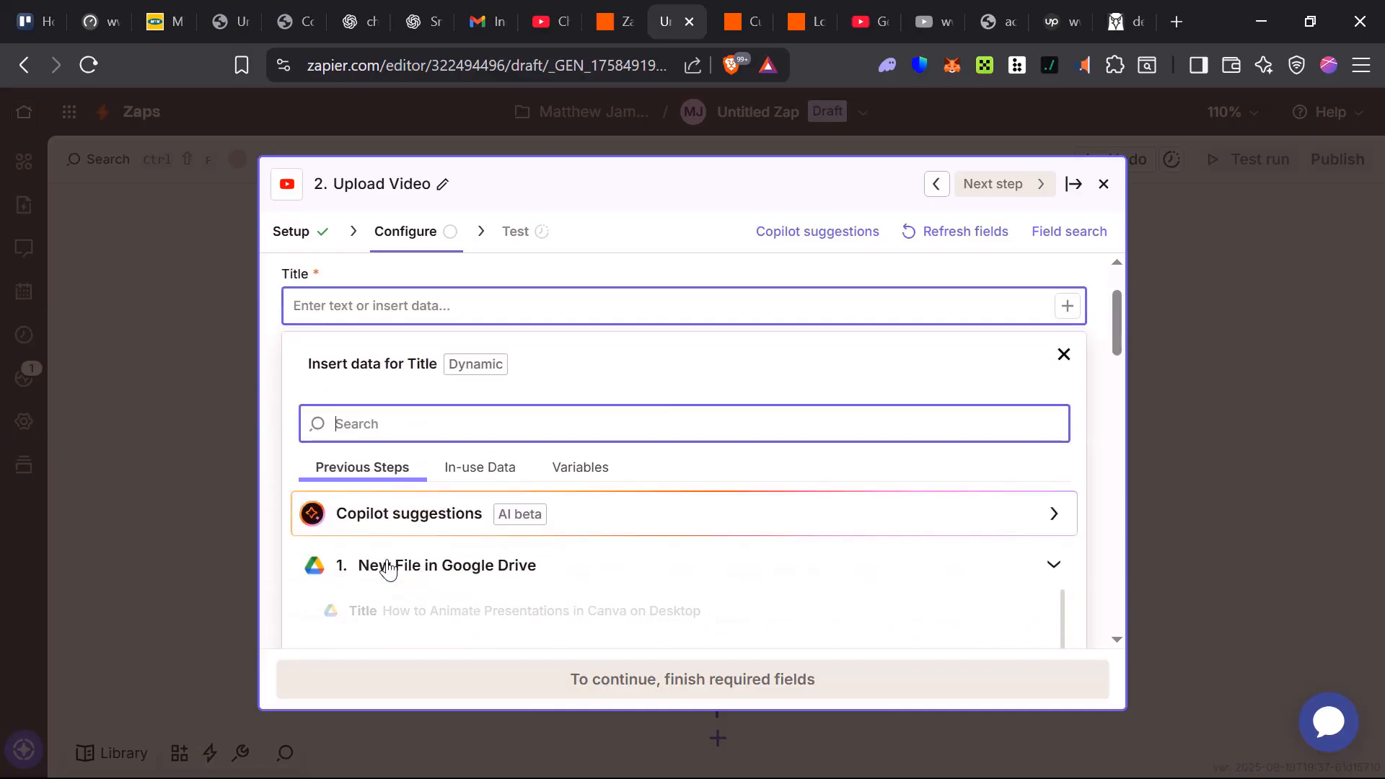
click(440, 566)
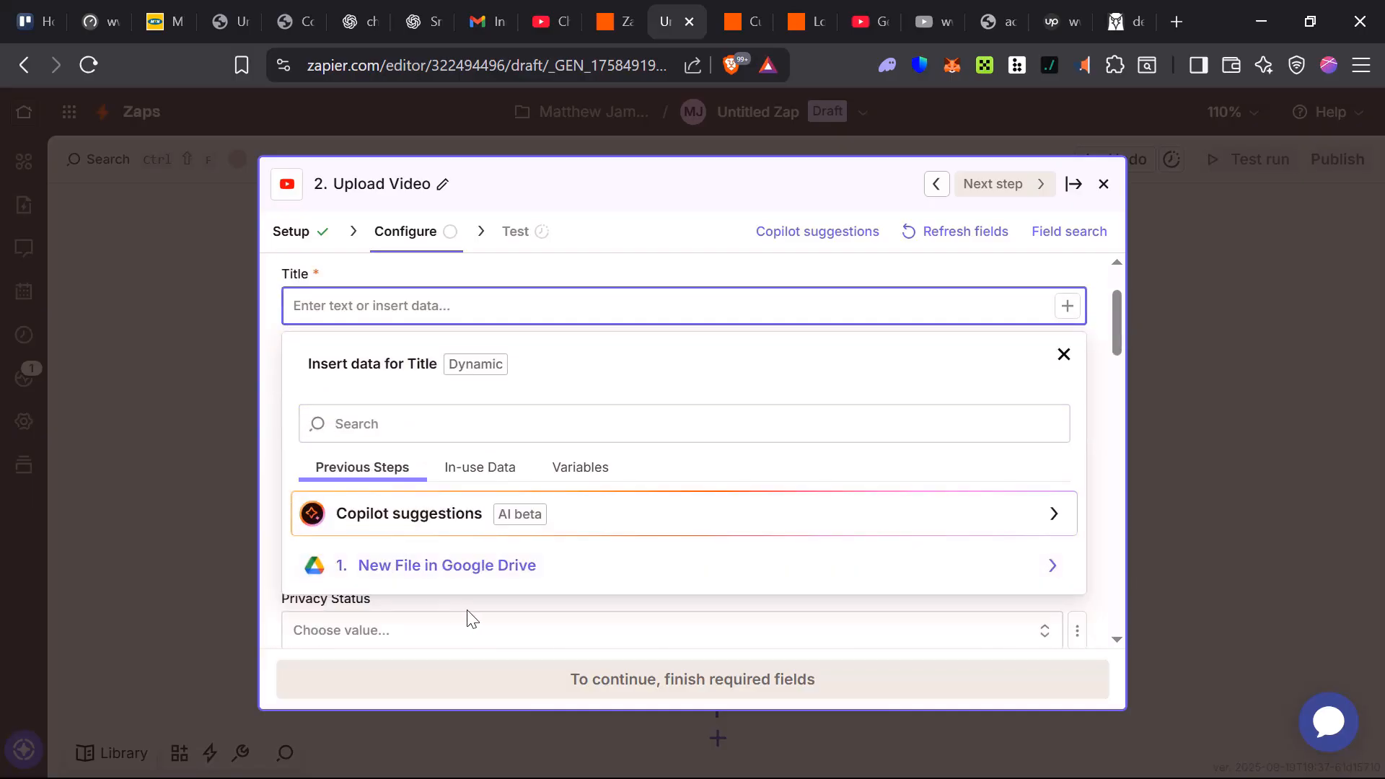
click(443, 581)
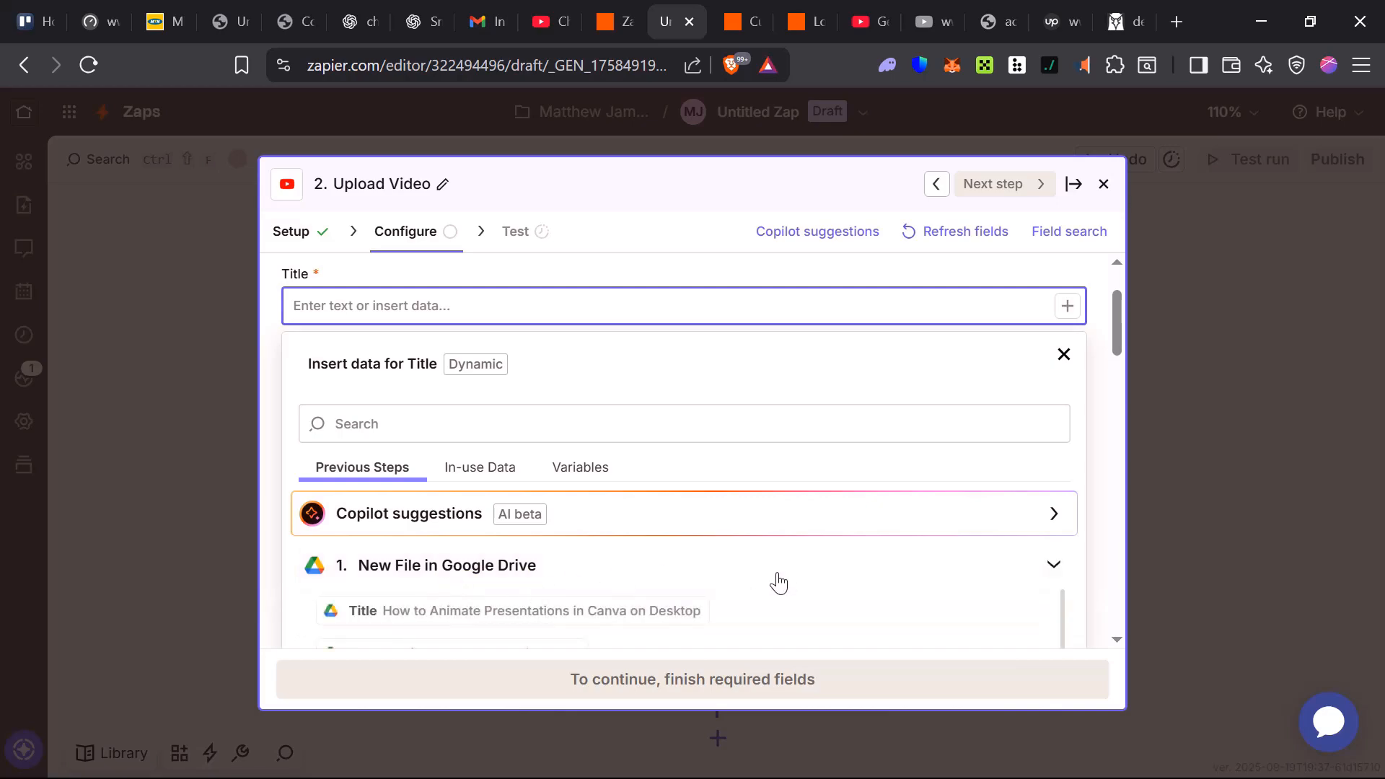
scroll(777, 581, down, 3)
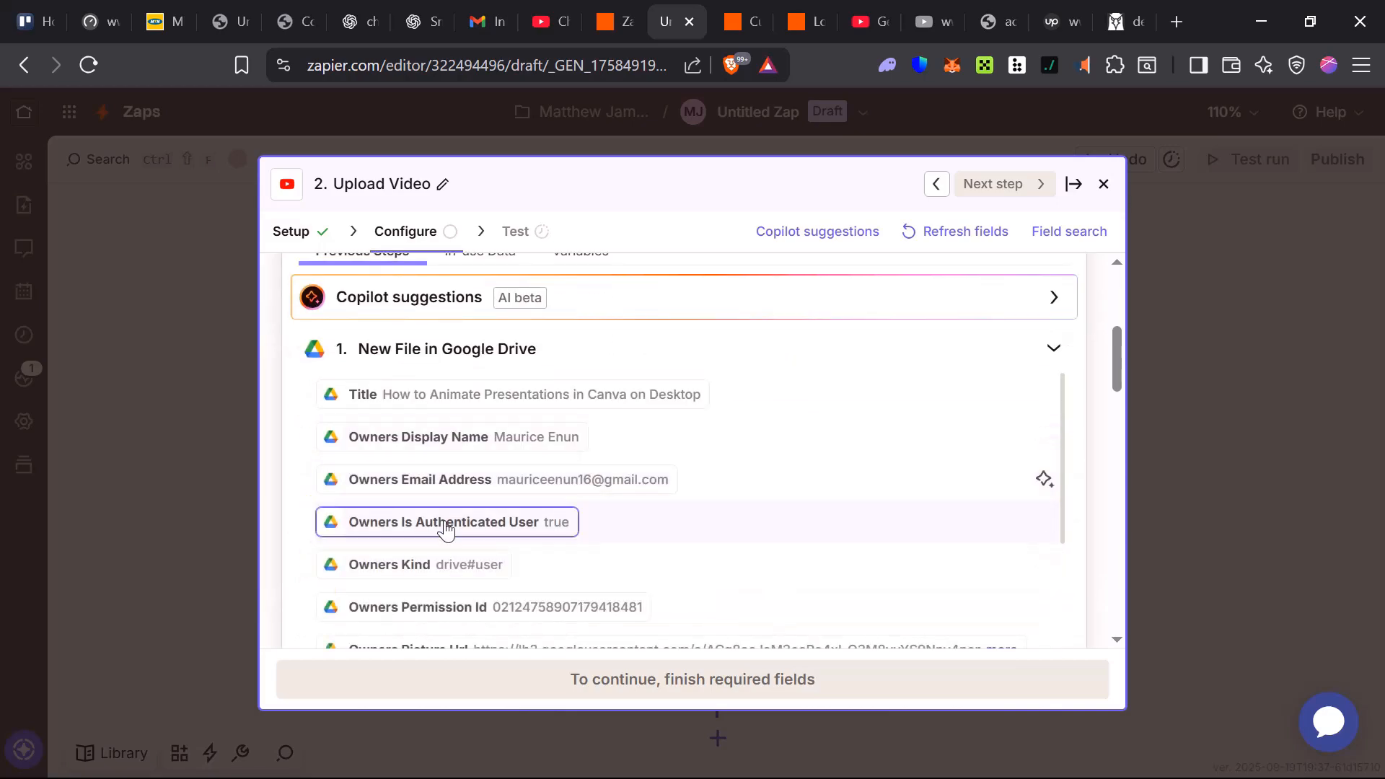
scroll(505, 534, down, 3)
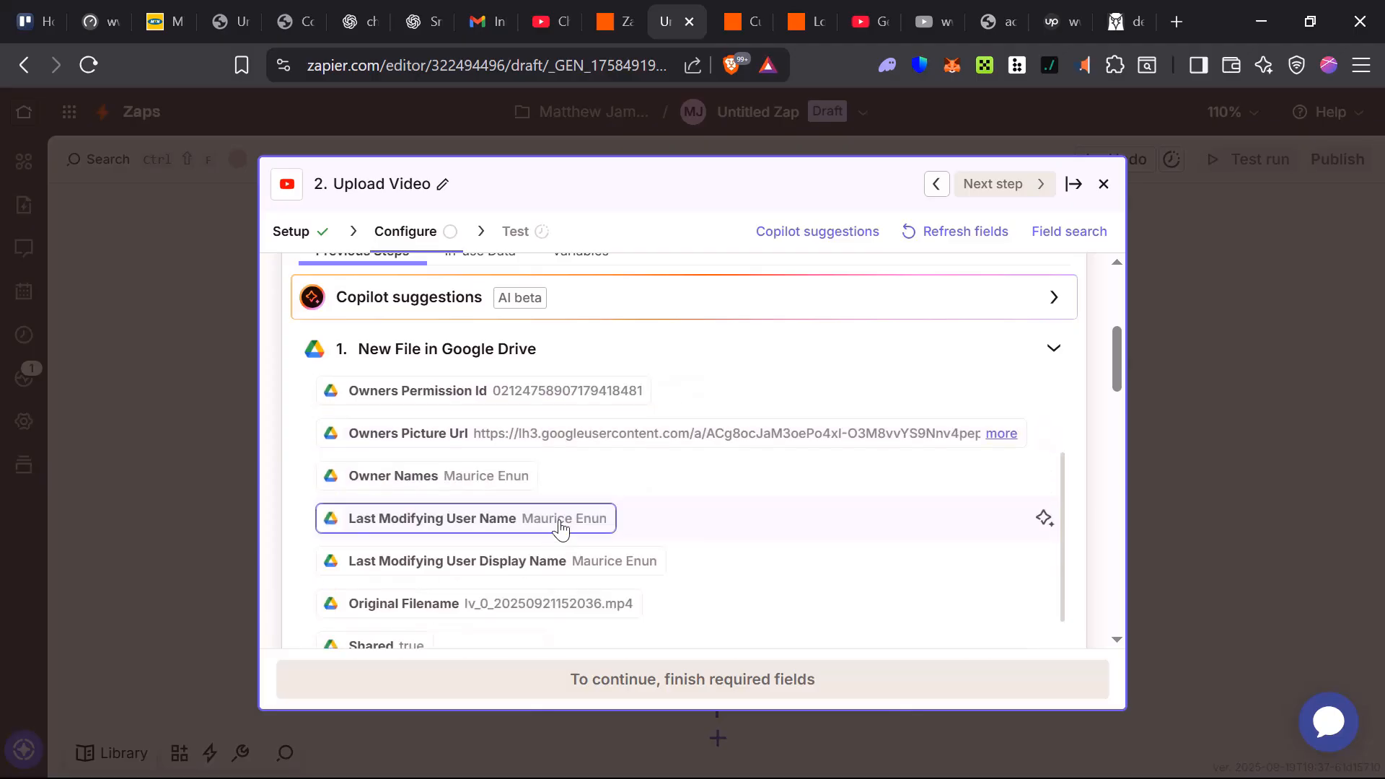
scroll(561, 528, up, 2)
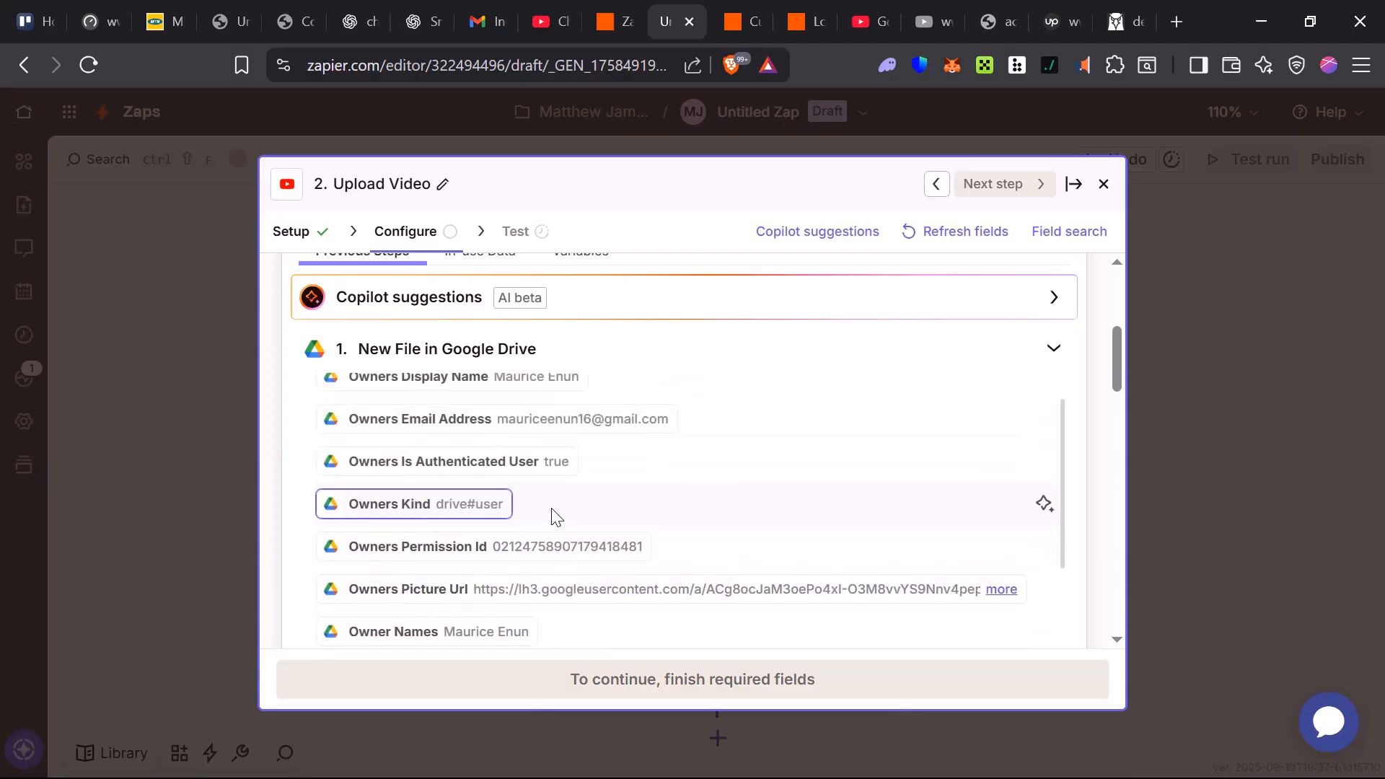
scroll(554, 513, up, 1)
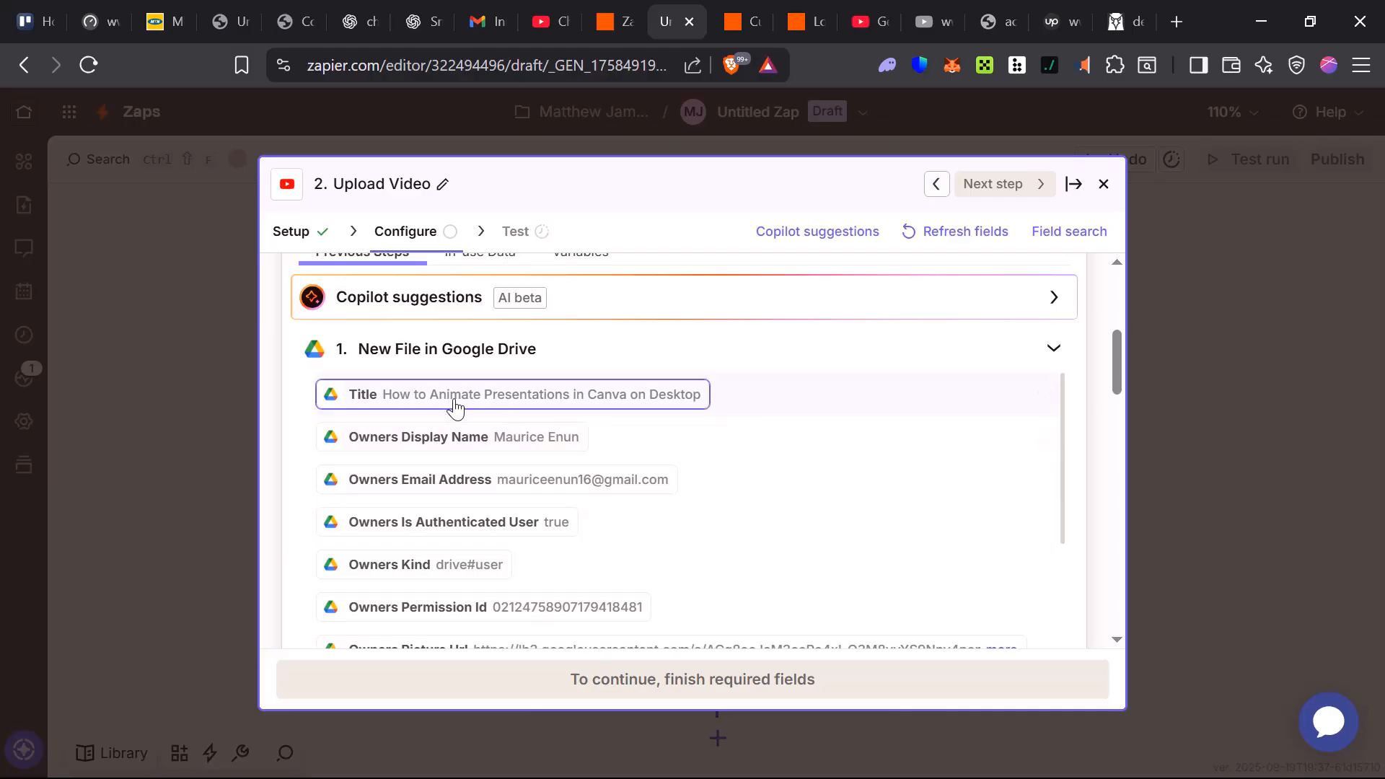
scroll(593, 435, down, 5)
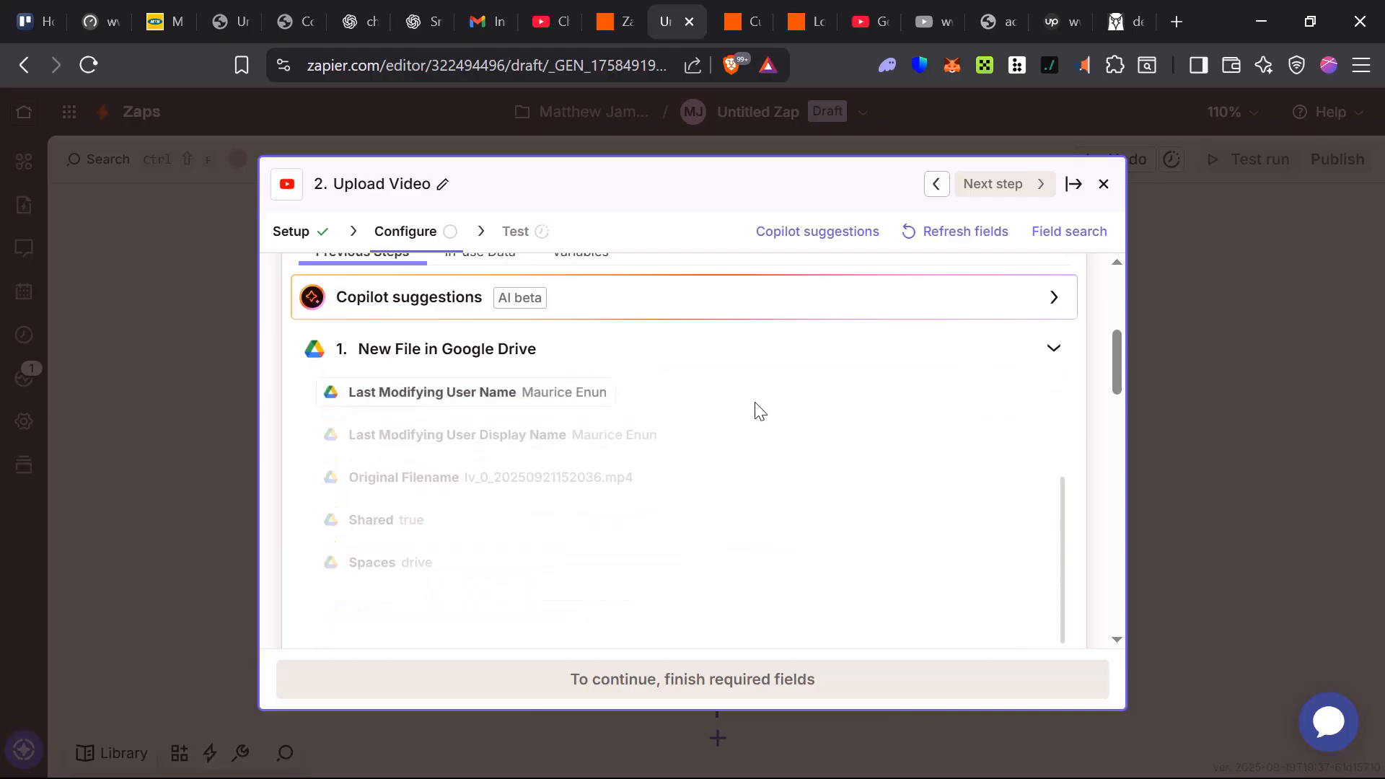
scroll(757, 406, up, 10)
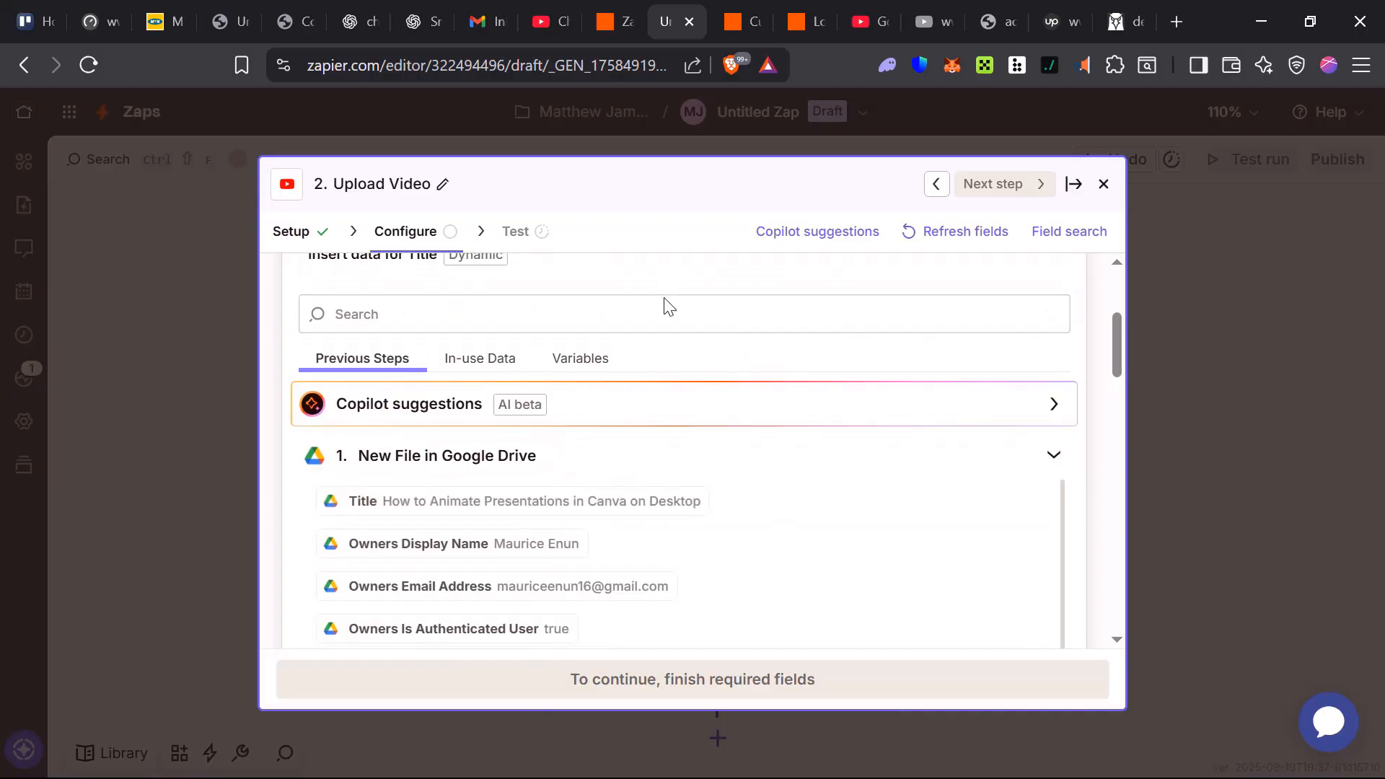
scroll(447, 321, down, 5)
scroll(487, 540, down, 3)
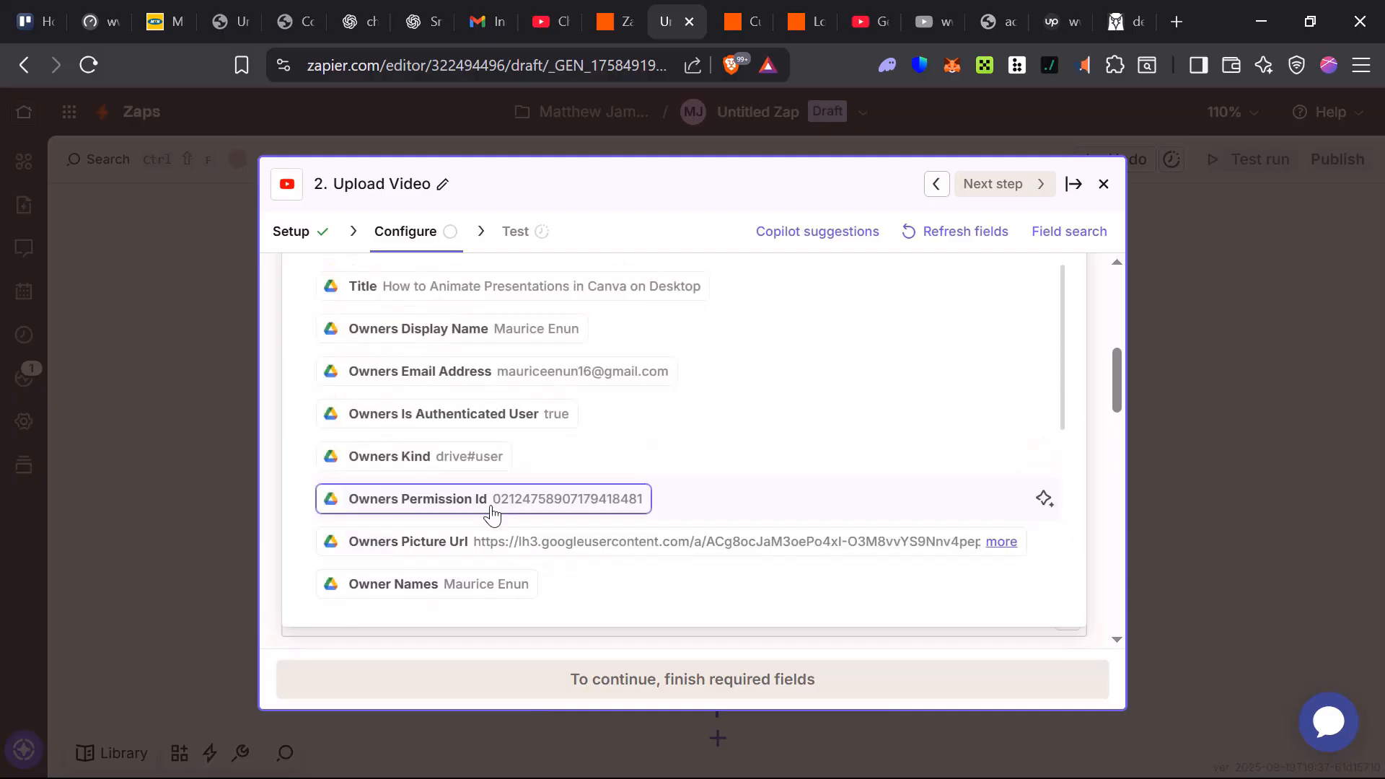
click(1109, 321)
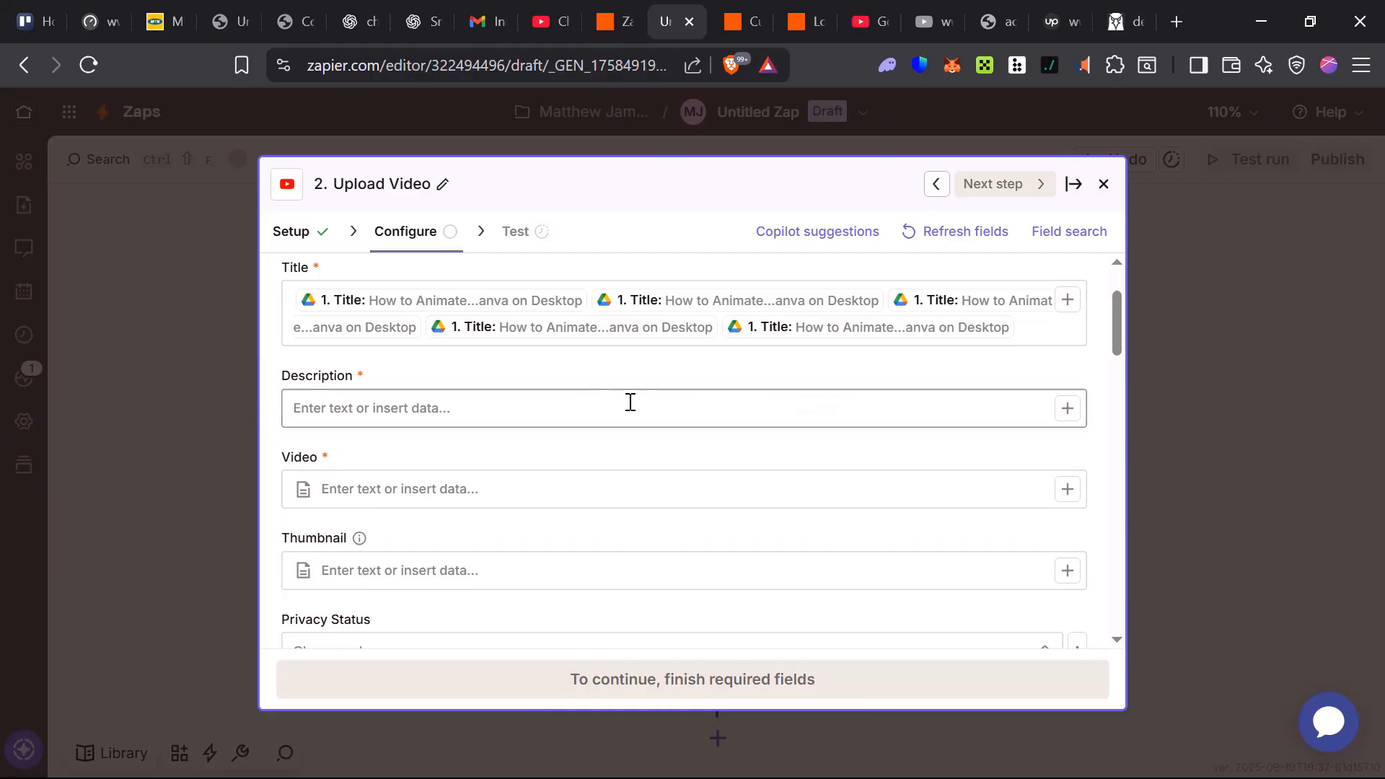
Step: Fill the Description field with the Title value from the Google Drive file data
click(1068, 409)
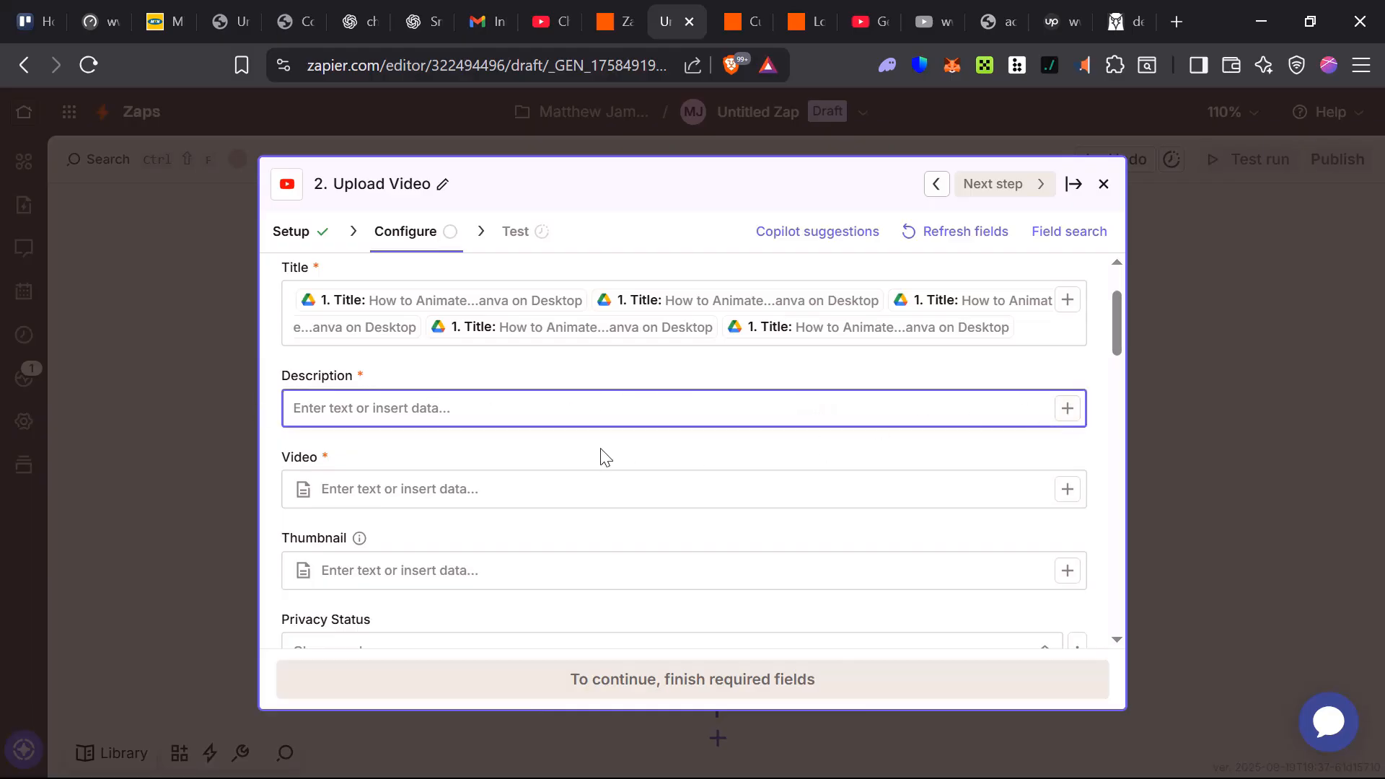
scroll(438, 510, down, 3)
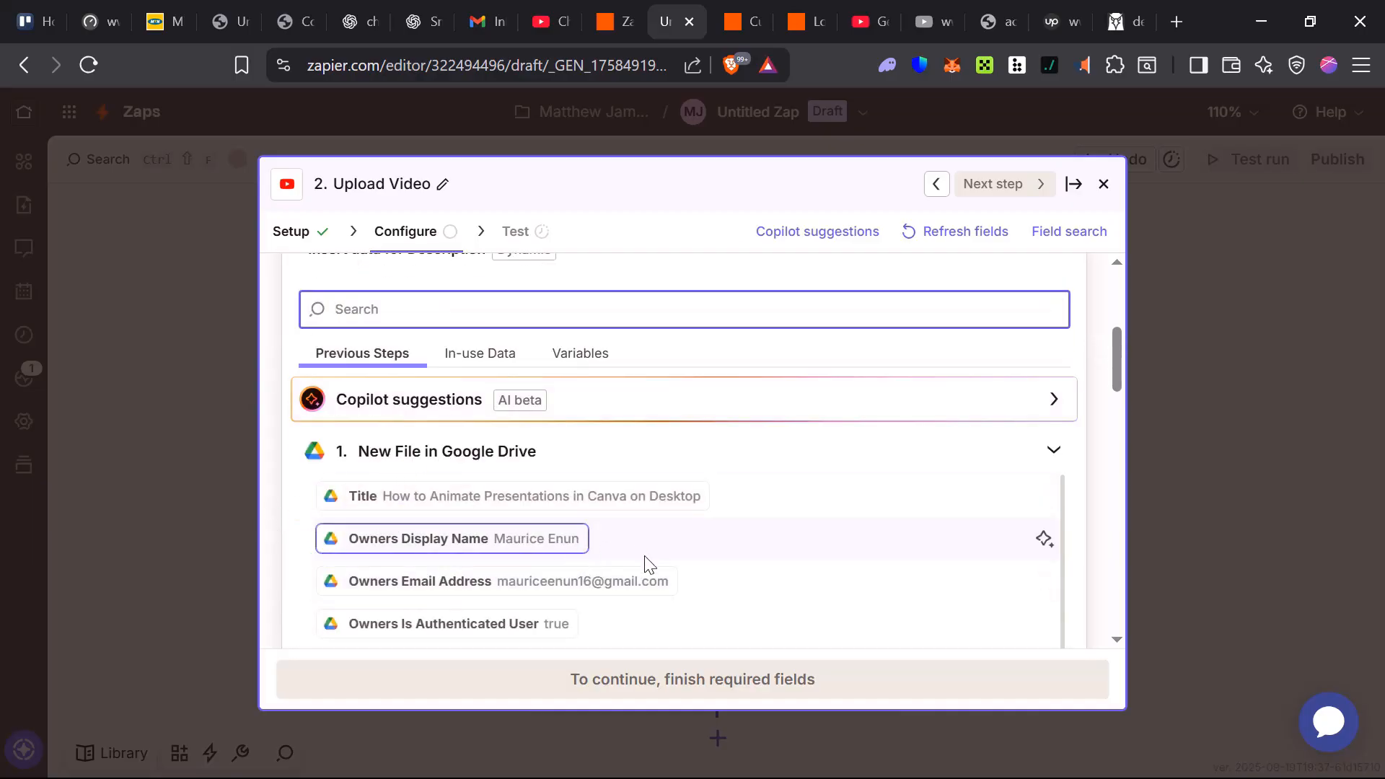
click(690, 496)
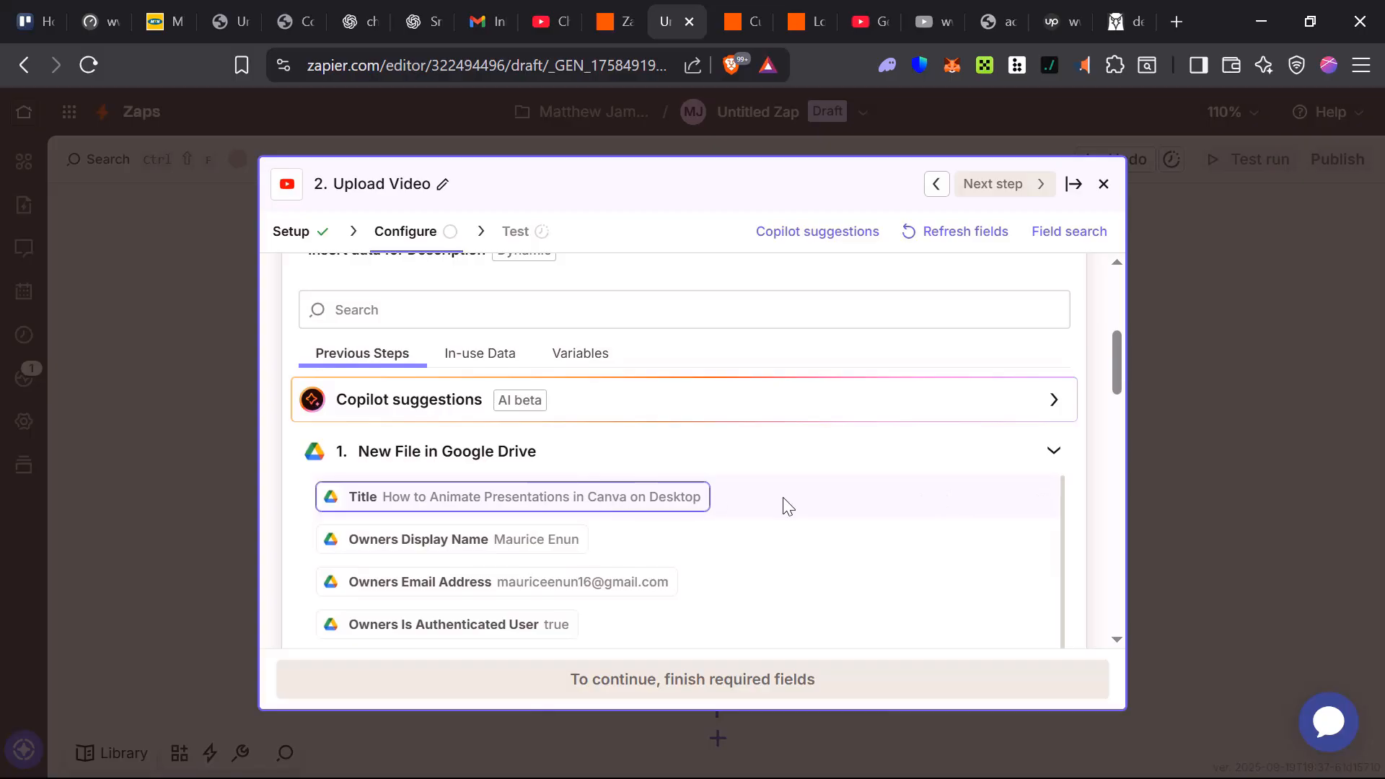
click(1097, 483)
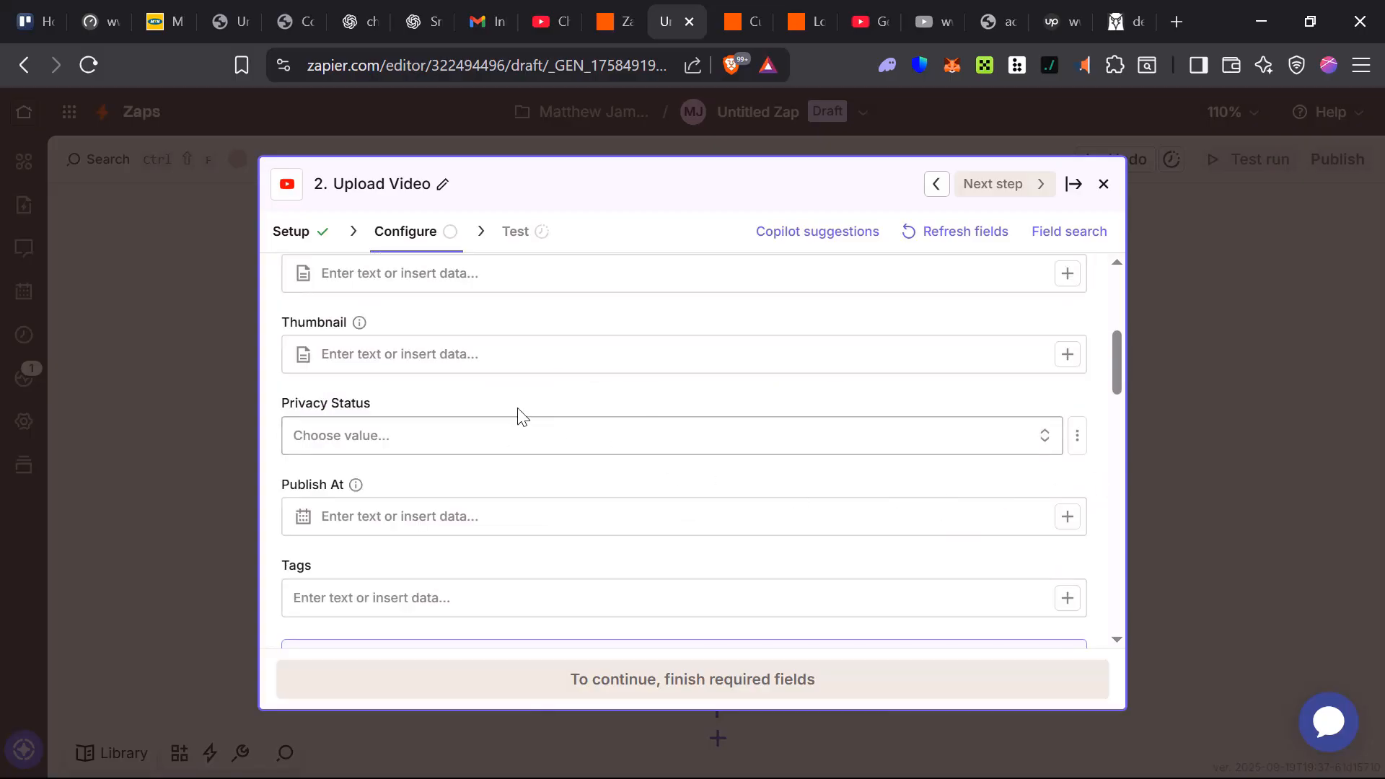
Step: Fill the required Video field with the Title value from the New File in Google Drive step
scroll(519, 410, up, 3)
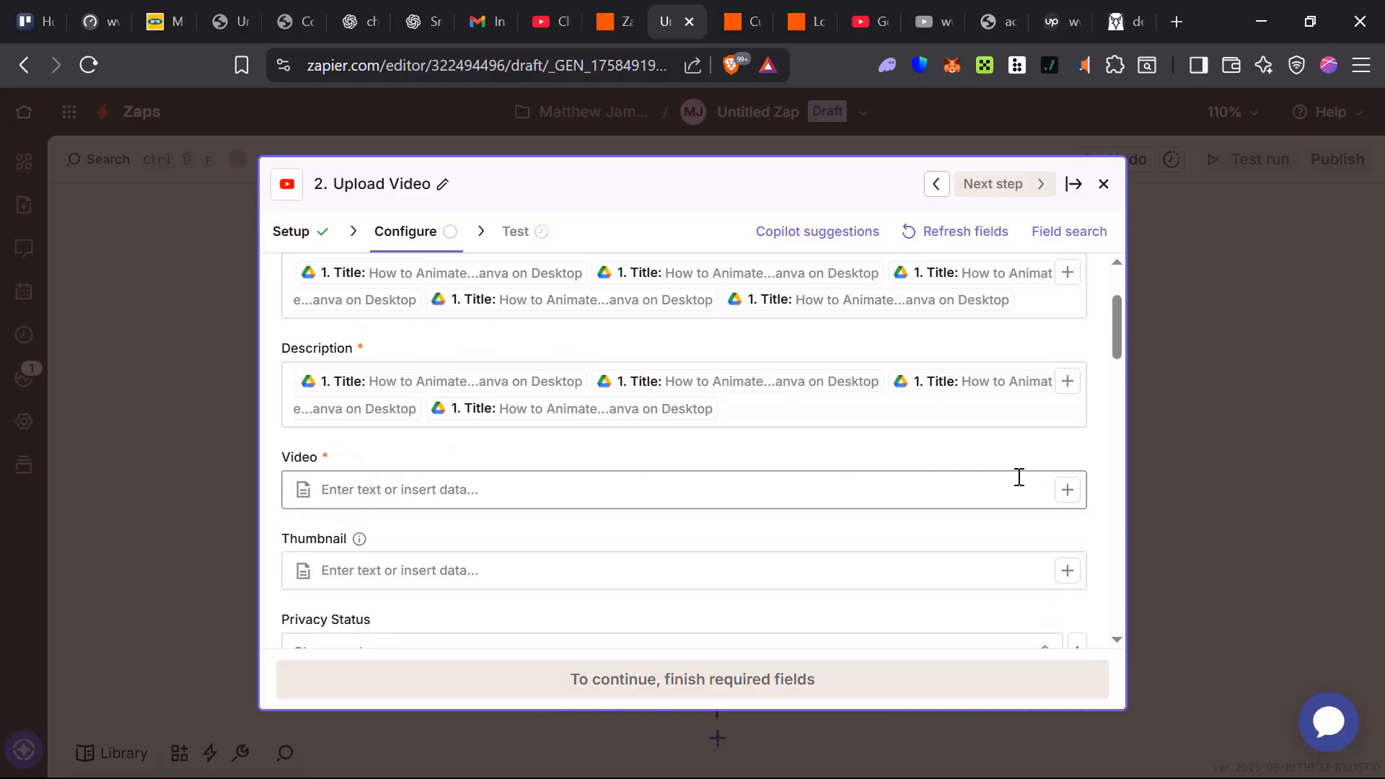
click(1066, 492)
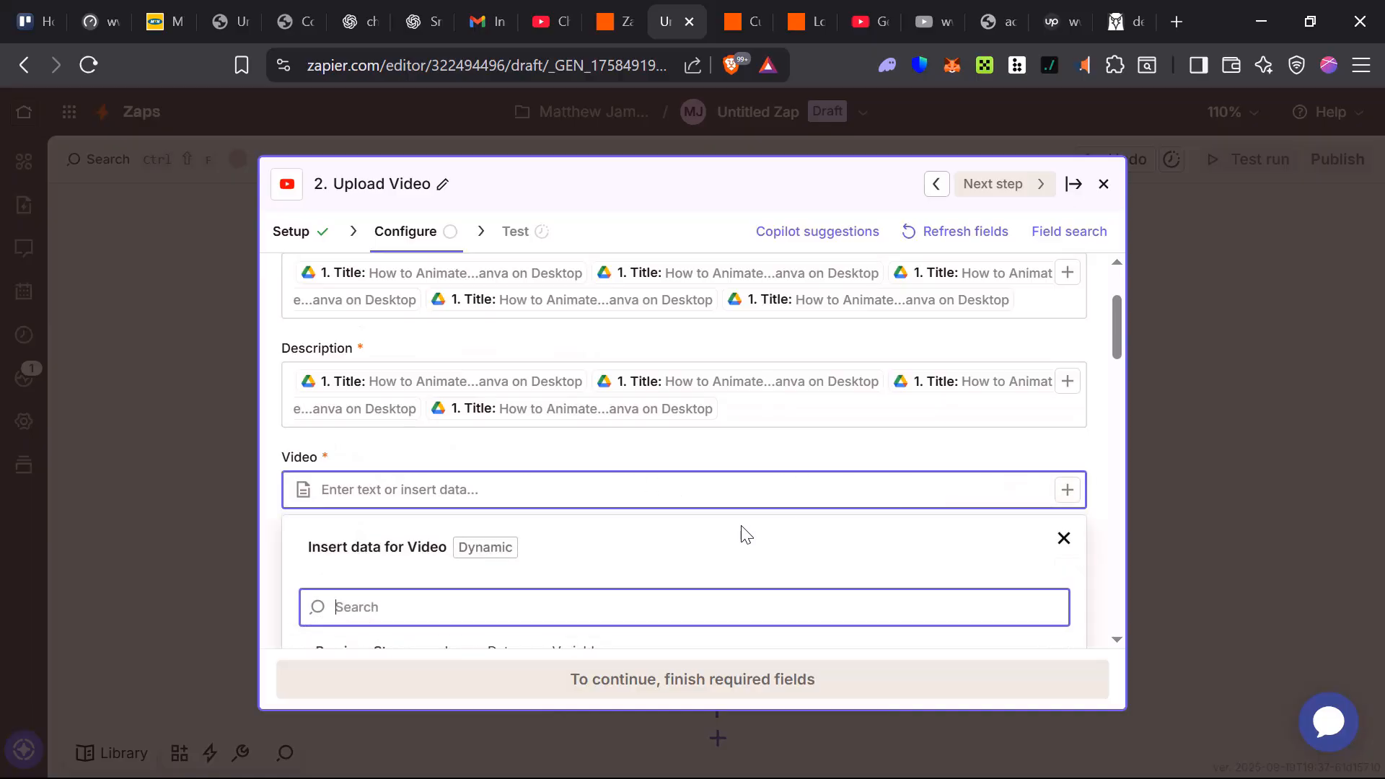
scroll(360, 575, down, 2)
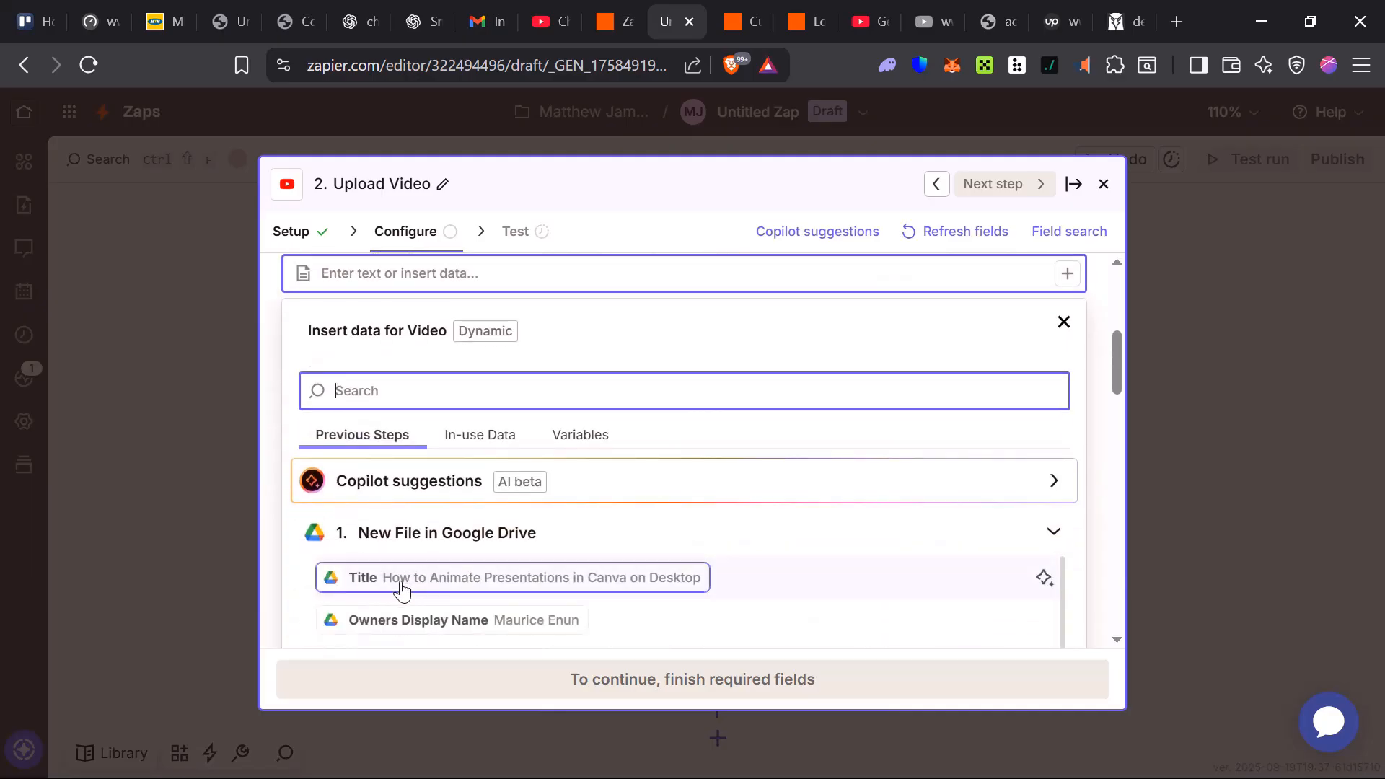
scroll(407, 589, down, 2)
scroll(480, 602, up, 4)
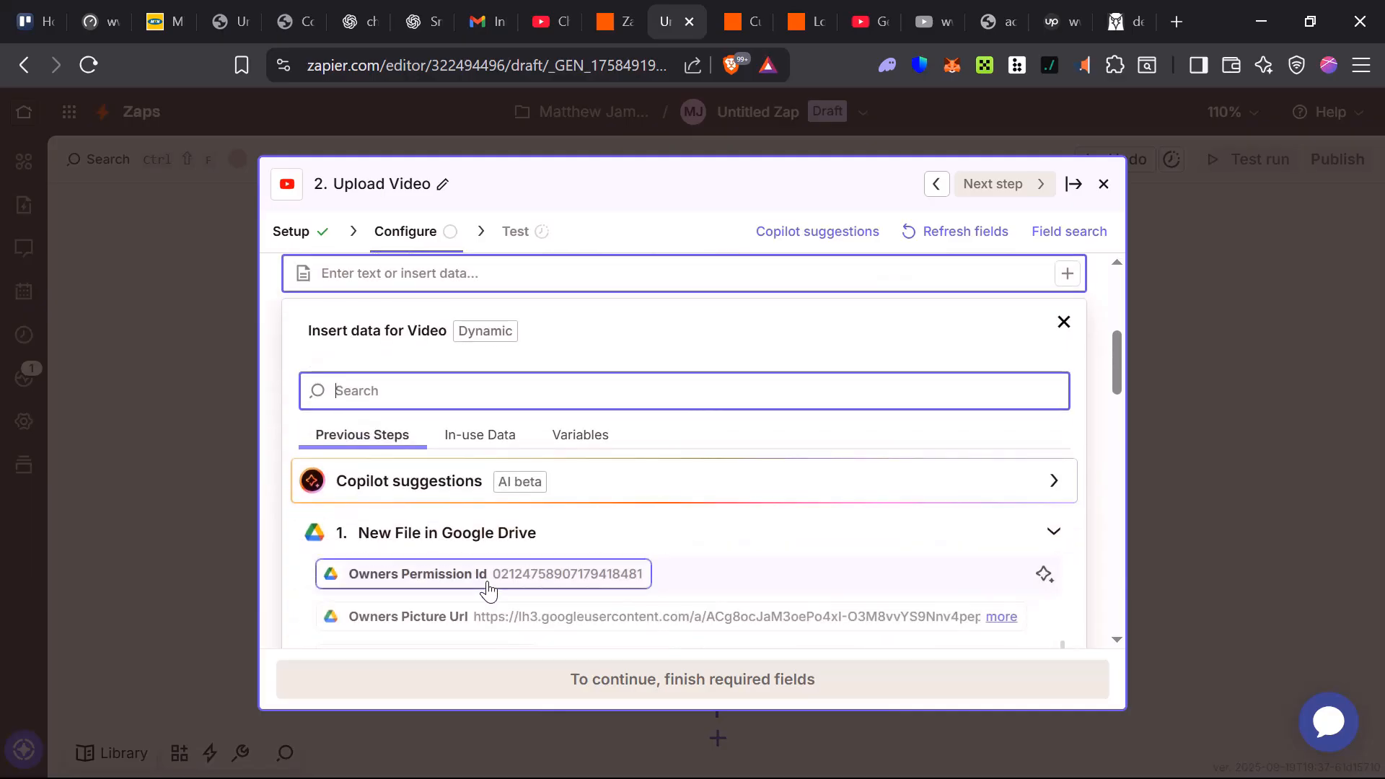
click(492, 580)
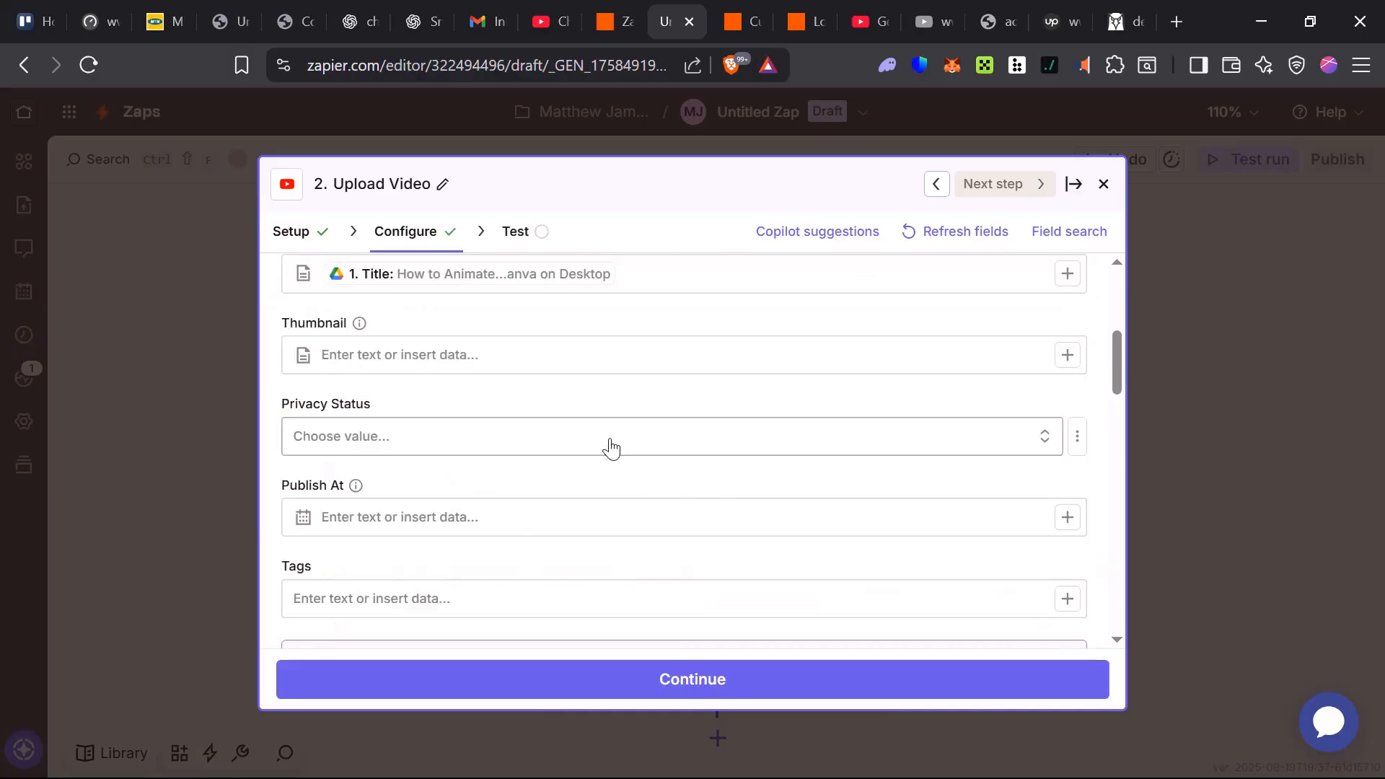
Step: Review the mapped Title, Description and Video fields and the optional Thumbnail, Privacy Status and Publish At fields
scroll(609, 448, up, 3)
scroll(609, 448, down, 2)
scroll(553, 578, down, 3)
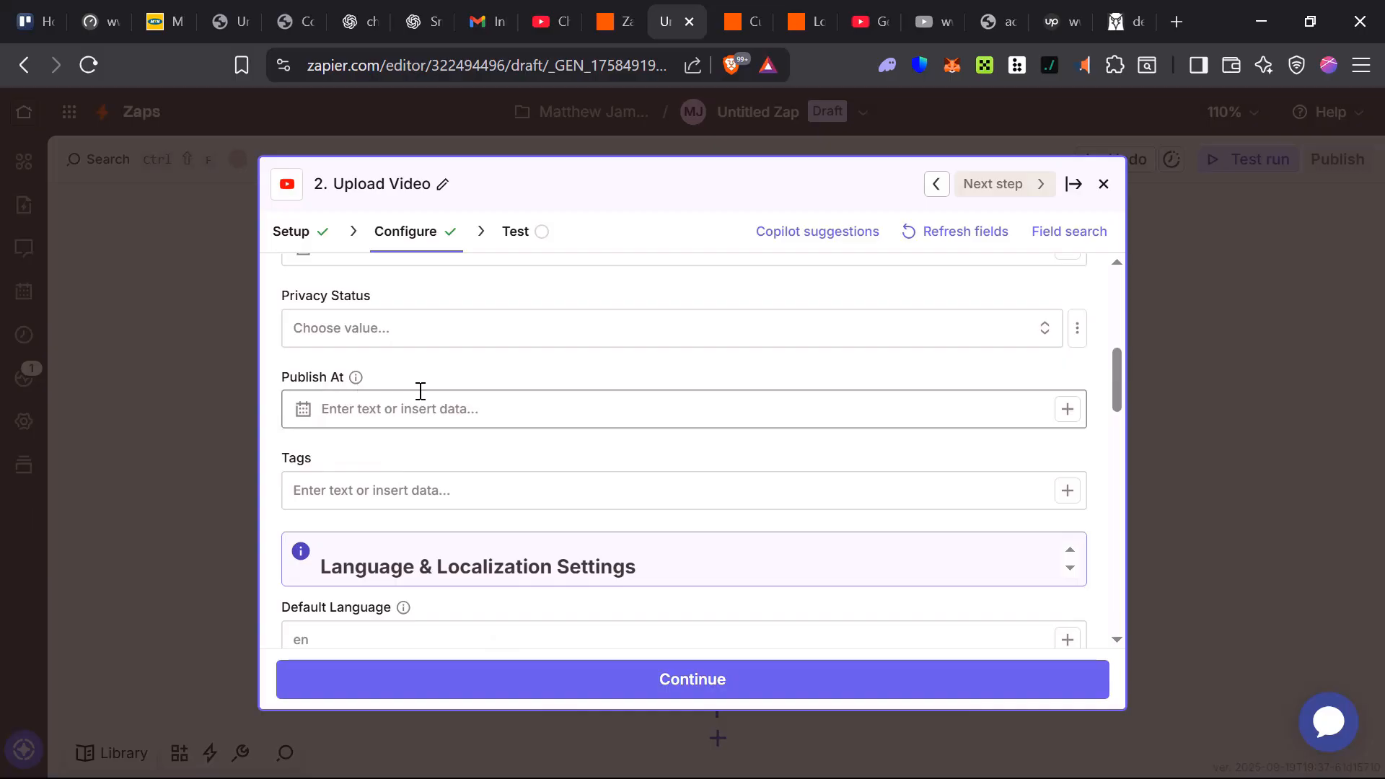
scroll(417, 389, up, 3)
scroll(310, 372, up, 2)
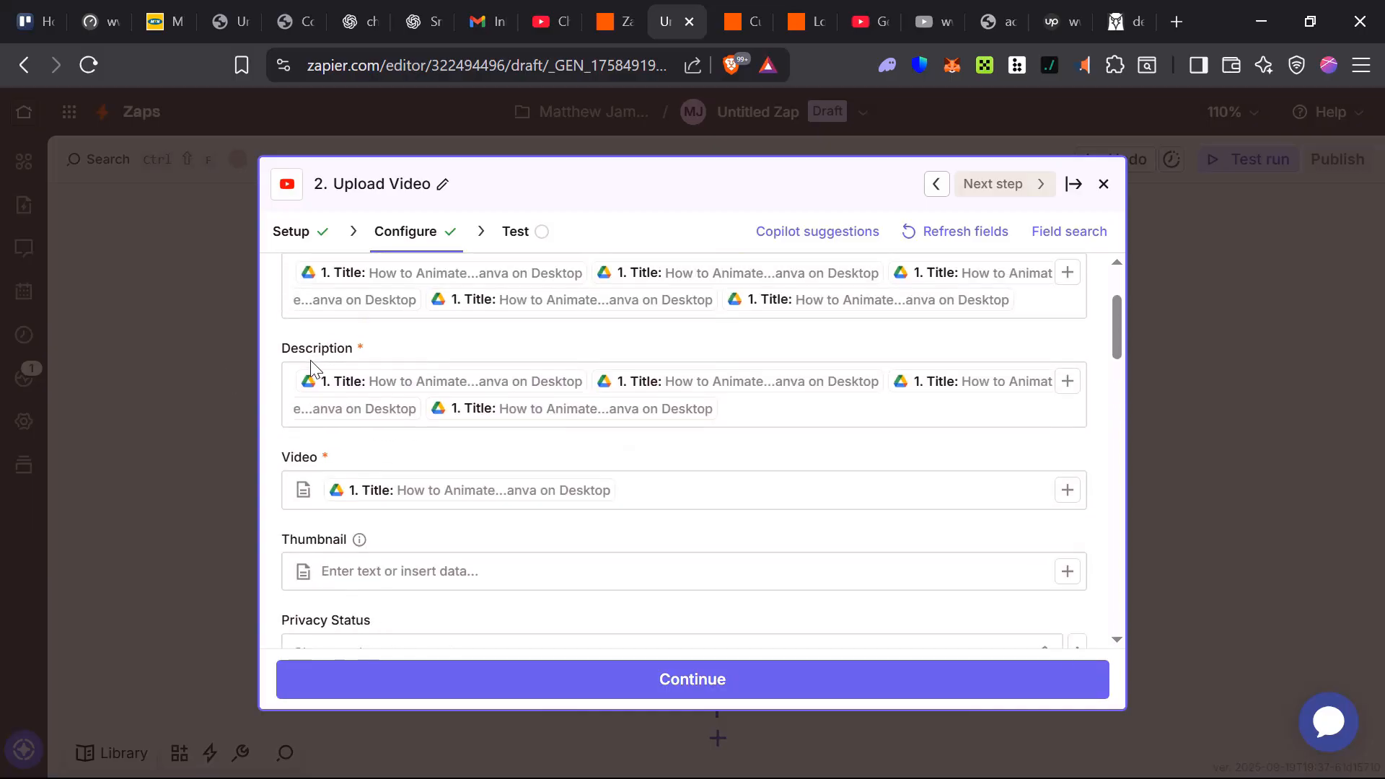
scroll(354, 353, up, 2)
scroll(442, 464, down, 4)
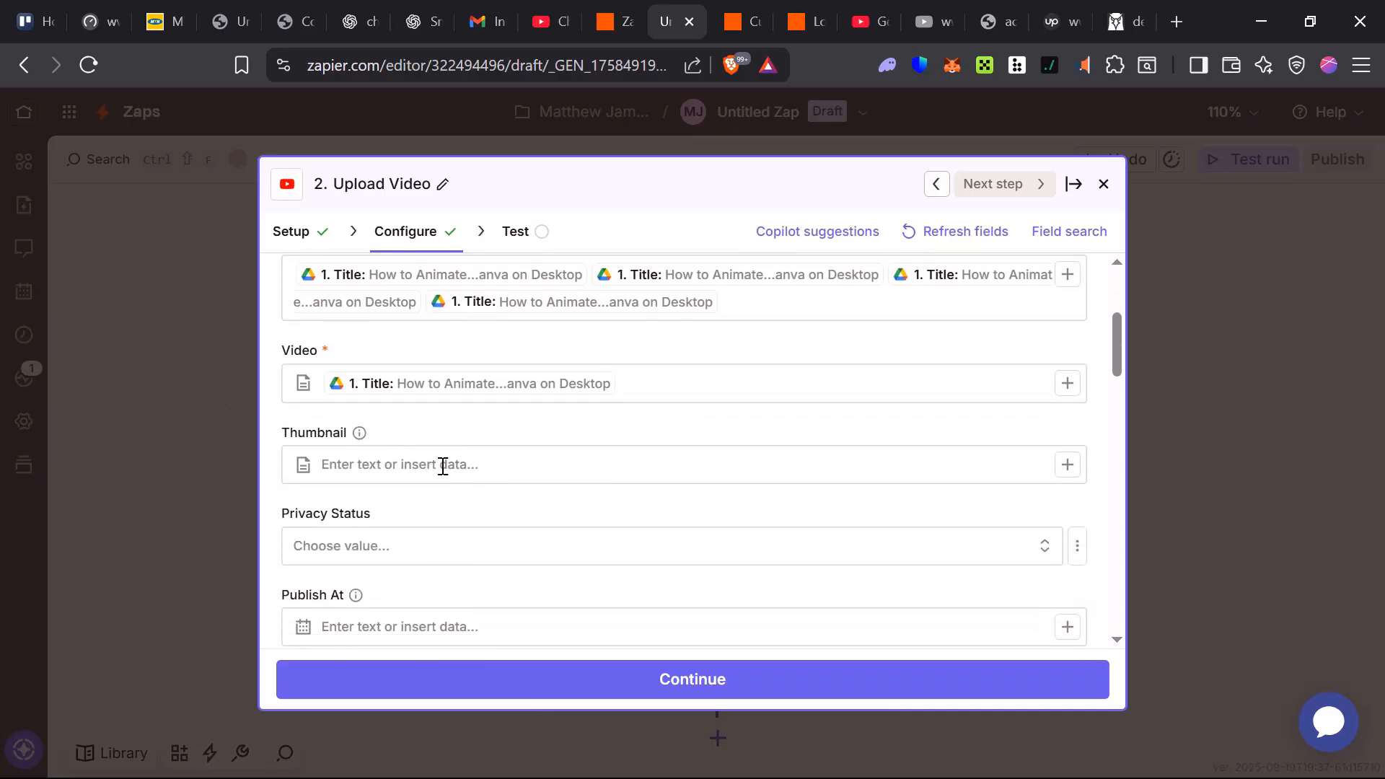
scroll(457, 418, up, 4)
scroll(457, 498, down, 1)
scroll(457, 498, down, 3)
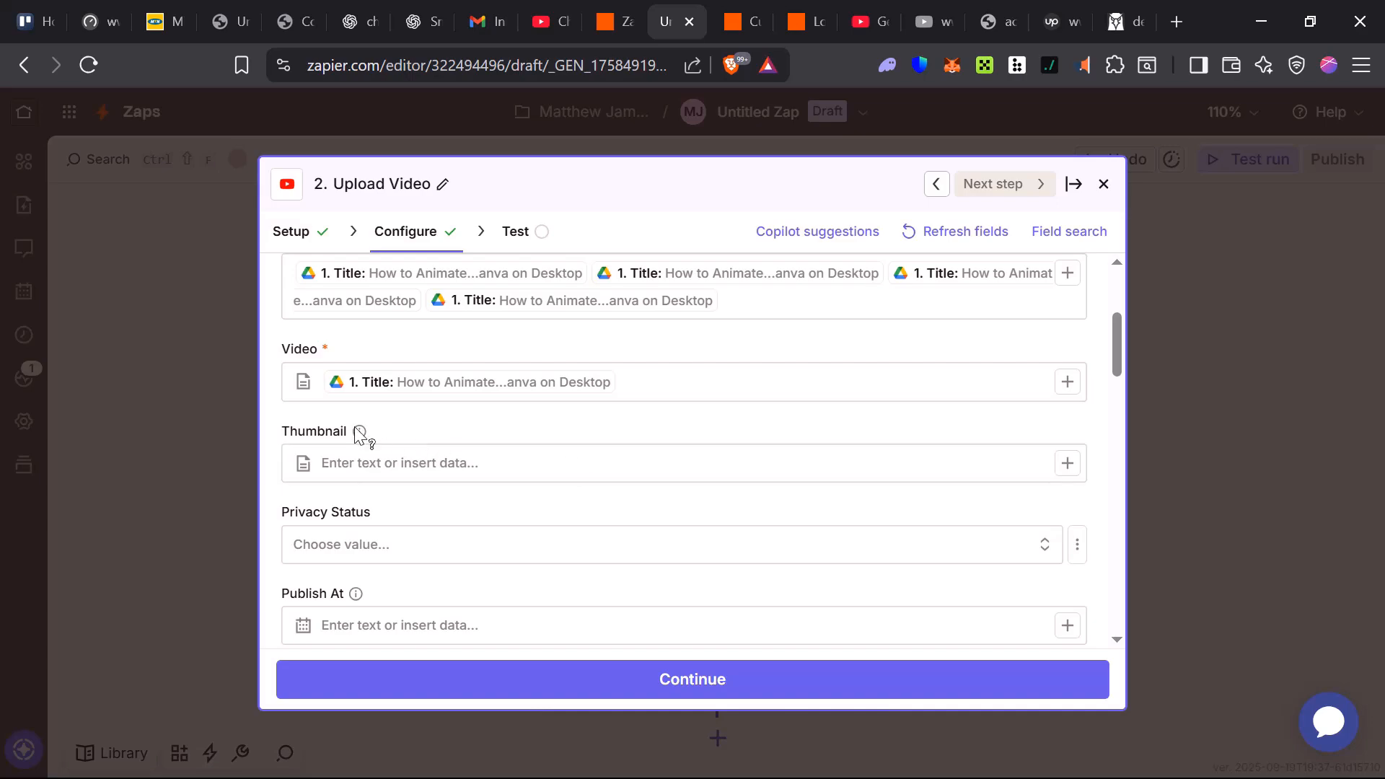
scroll(393, 519, down, 2)
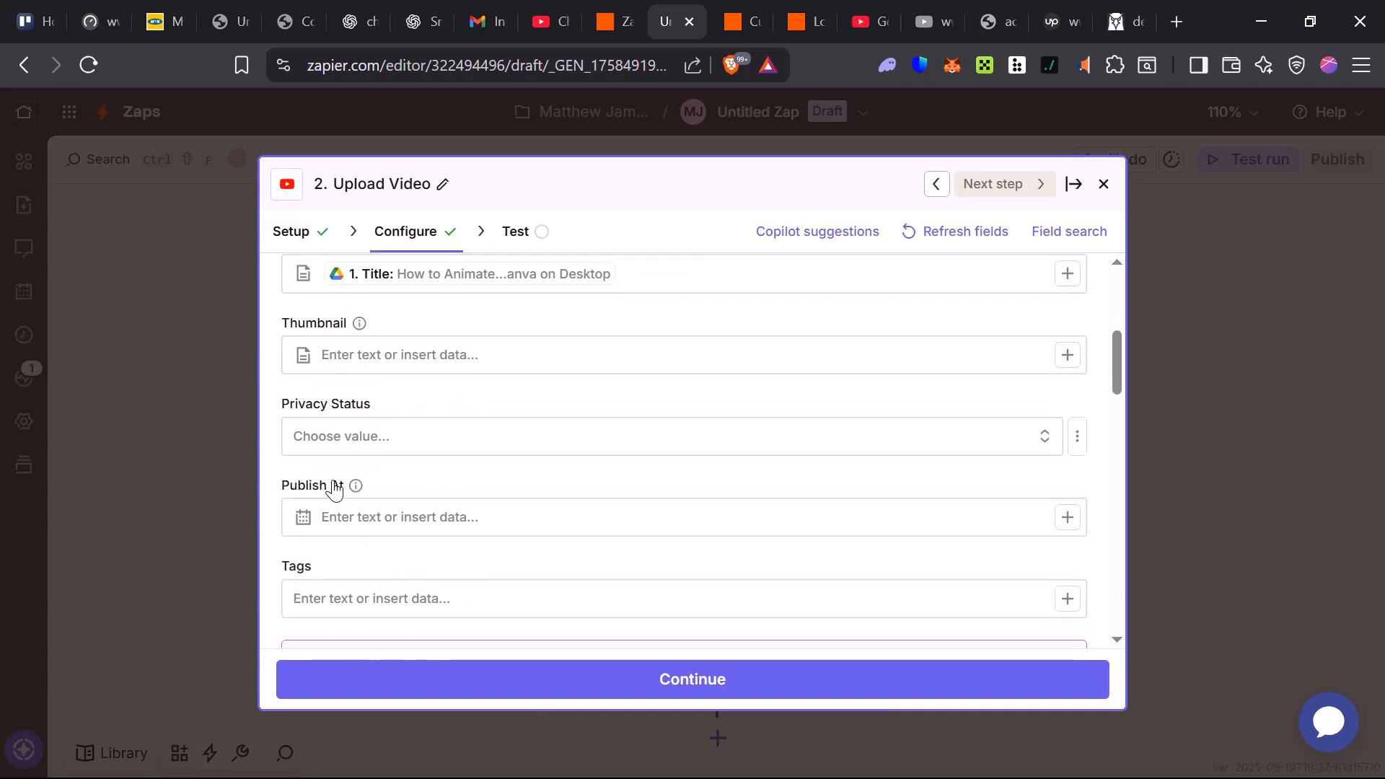
Step: Check the available Privacy Status options and close the list without choosing one
click(393, 448)
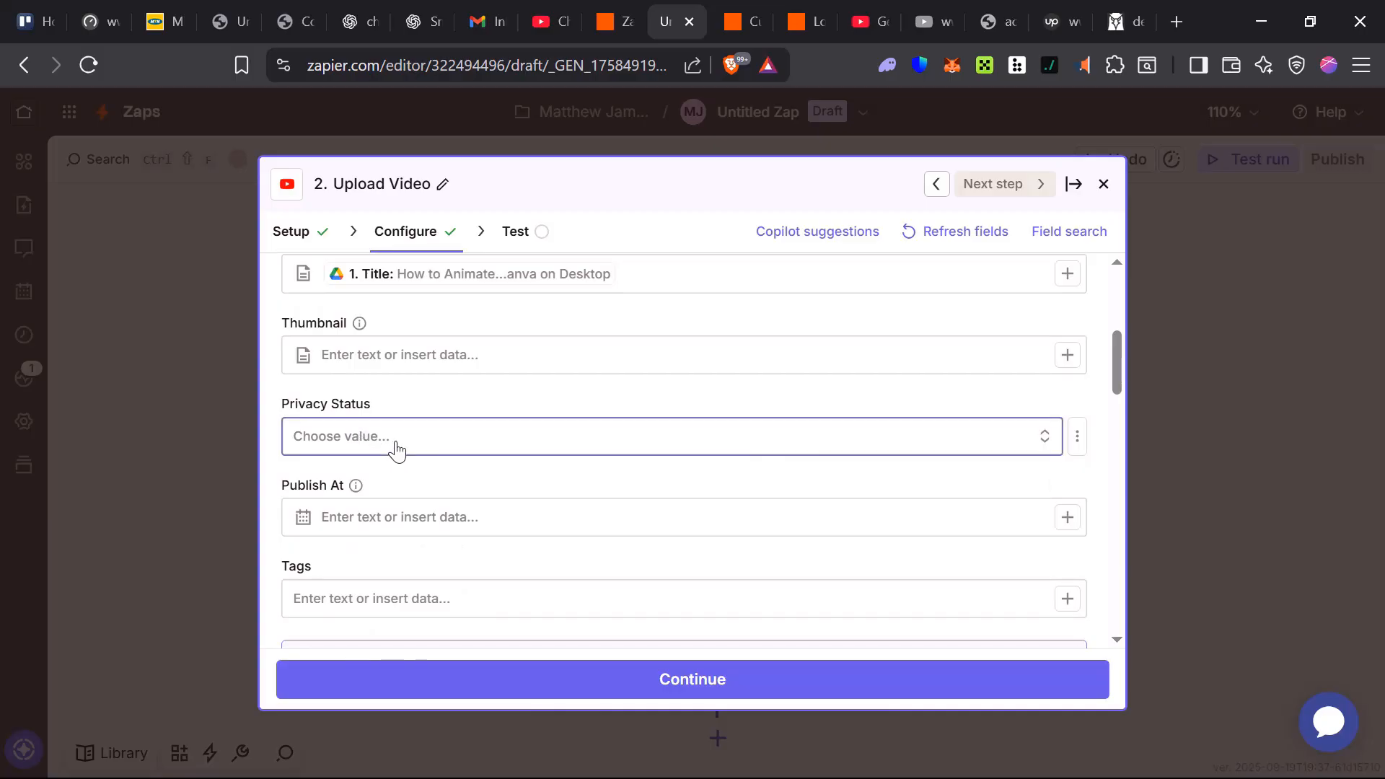
scroll(389, 593, down, 3)
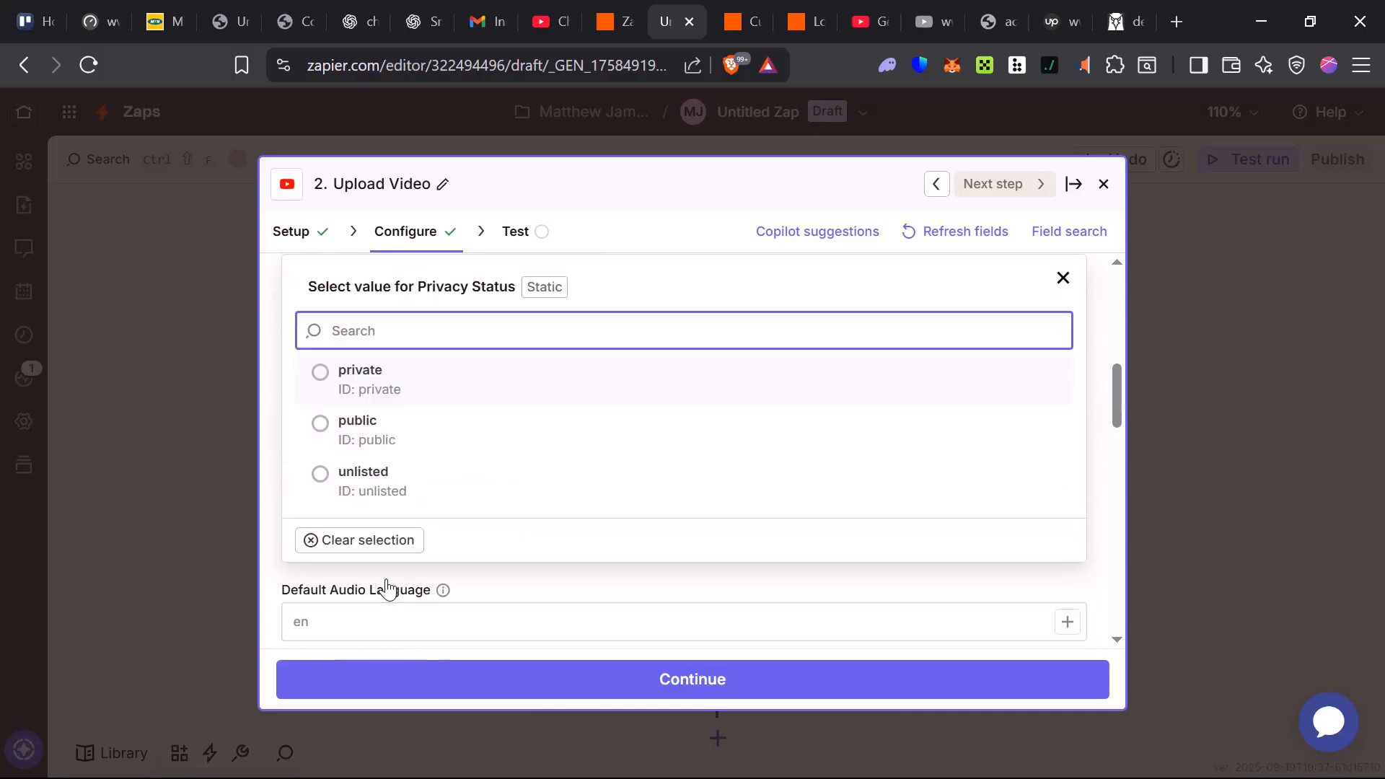
scroll(418, 520, up, 3)
click(487, 402)
Step: Examine the remaining optional upload settings, from tags and localization to category, and the date formats accepted by Publish At
scroll(457, 469, down, 3)
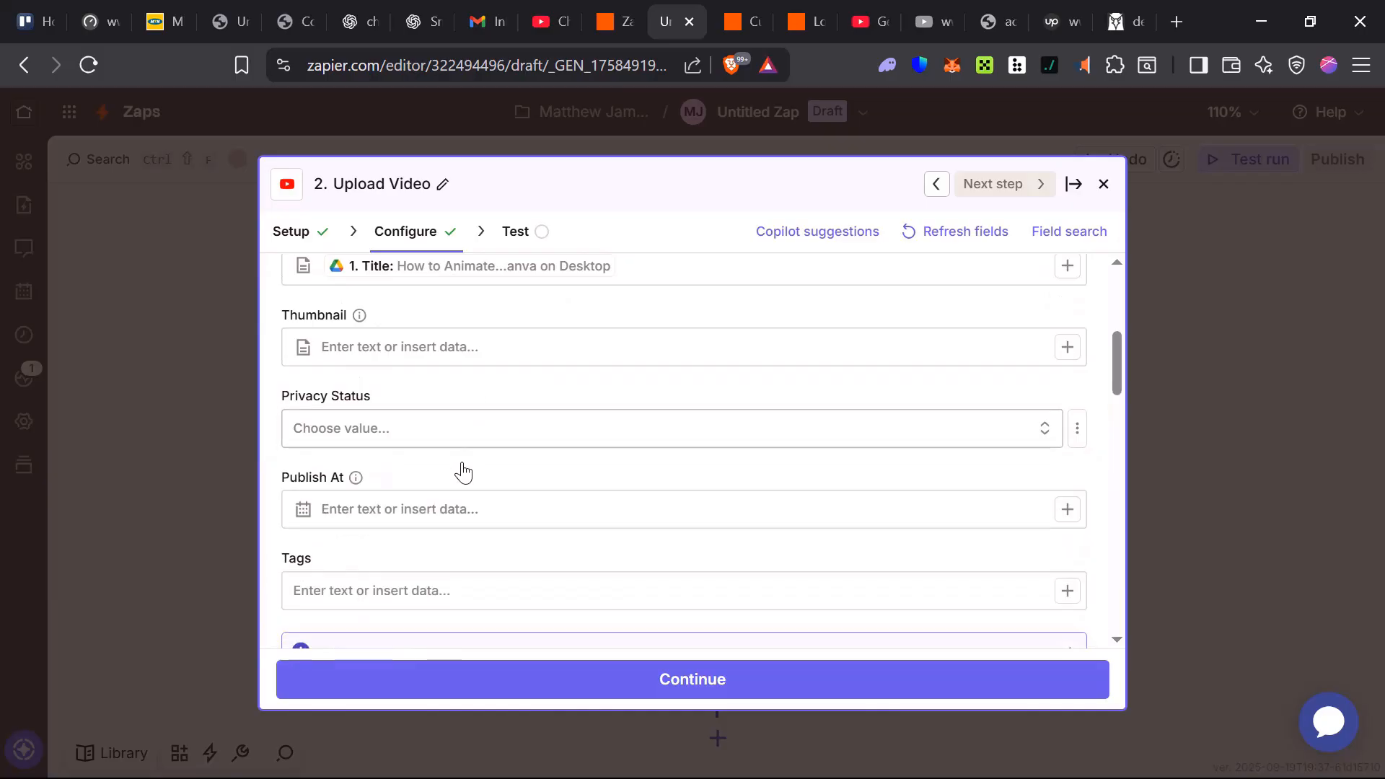
scroll(343, 532, down, 2)
scroll(342, 534, down, 10)
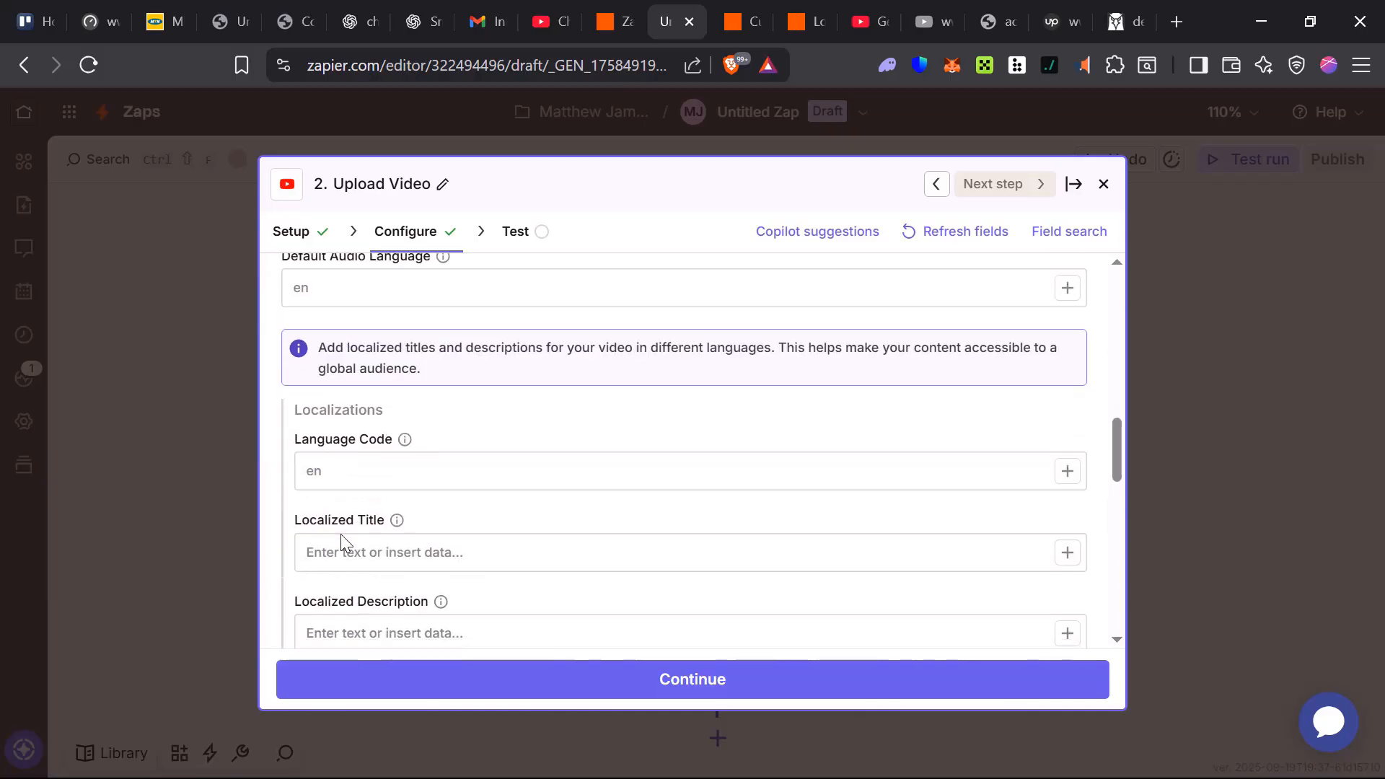
scroll(345, 537, down, 2)
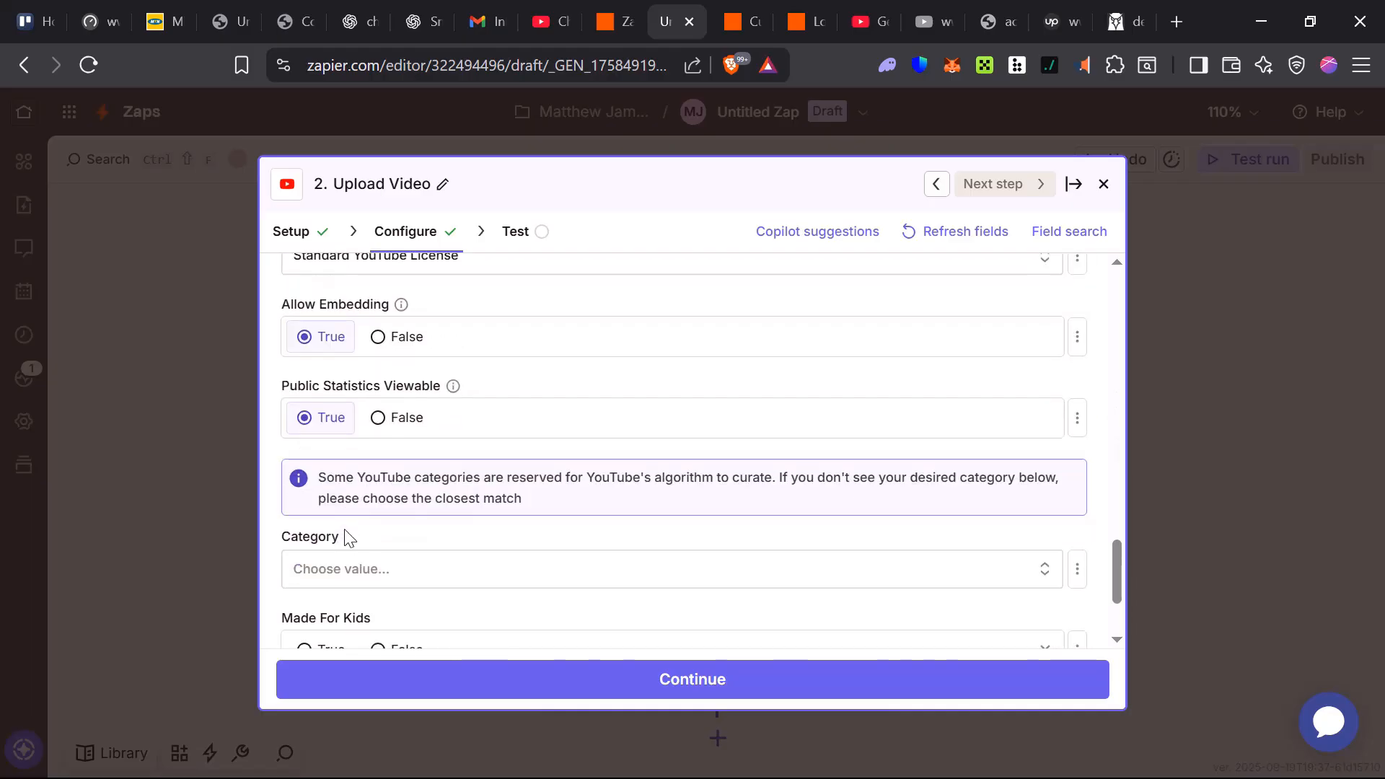
scroll(345, 537, up, 15)
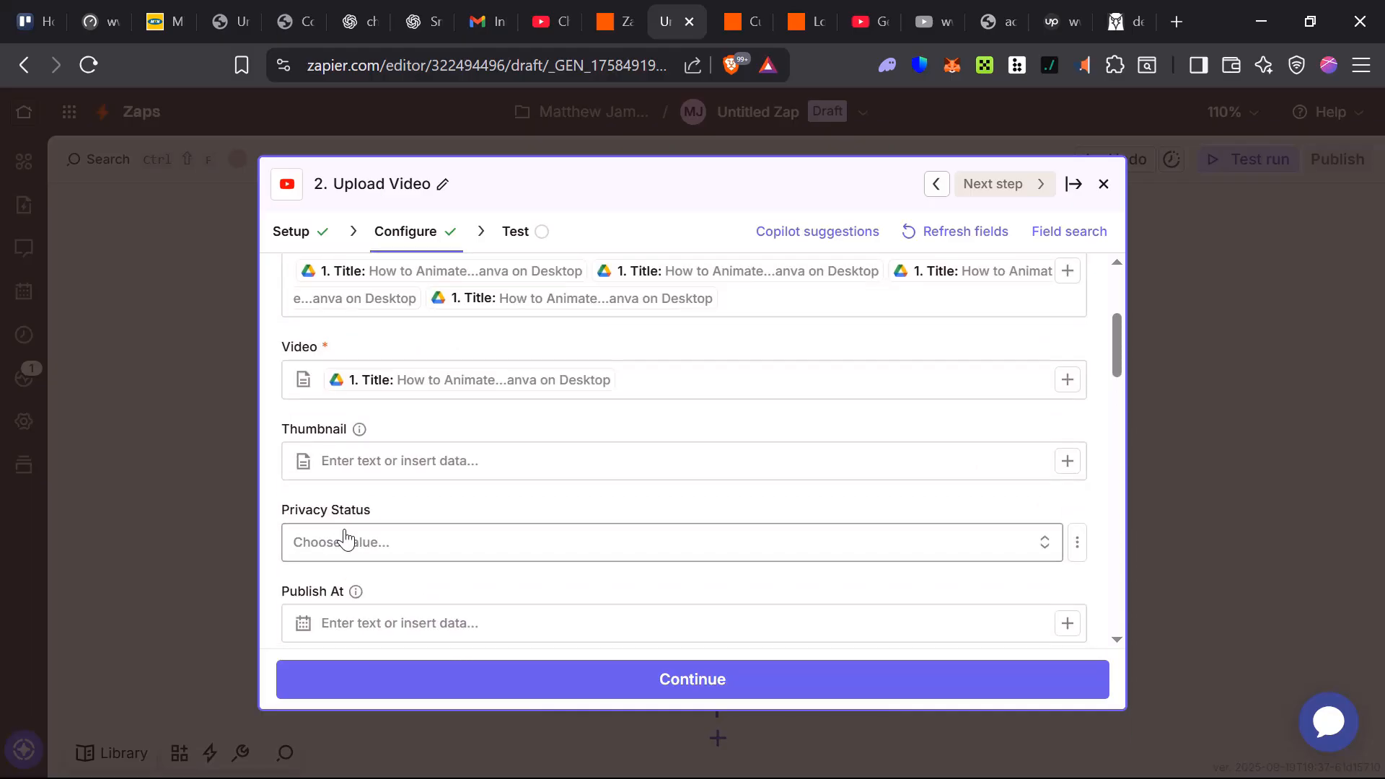
scroll(344, 538, down, 3)
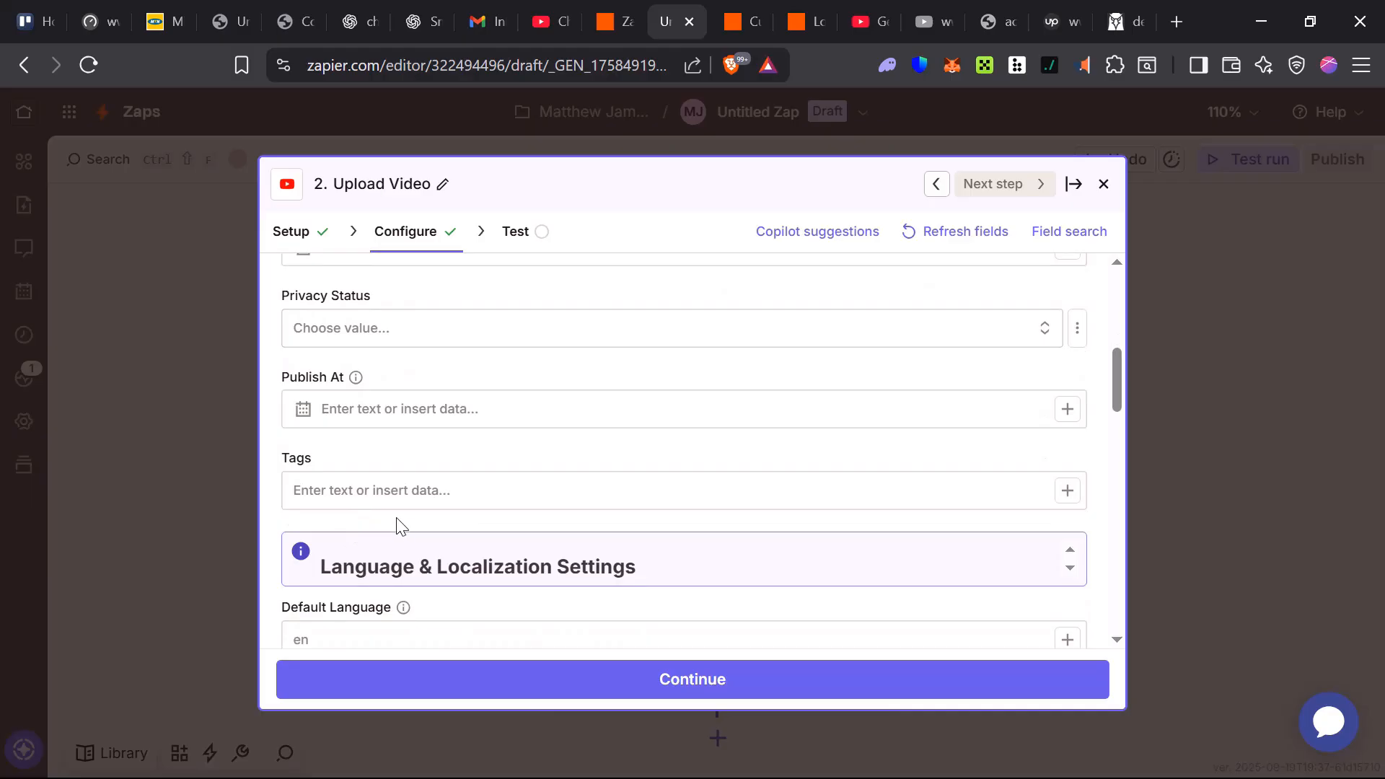
scroll(409, 502, down, 3)
scroll(408, 495, up, 2)
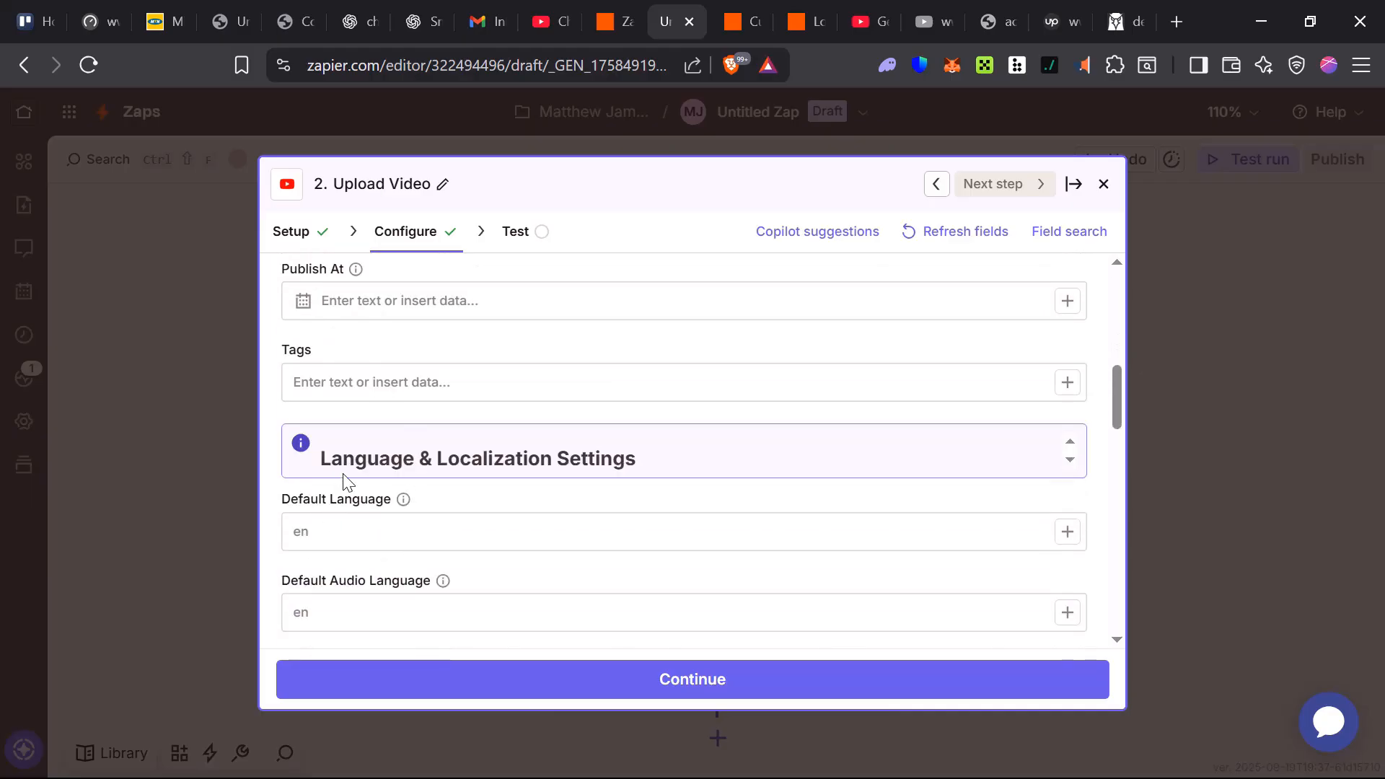
scroll(345, 481, up, 3)
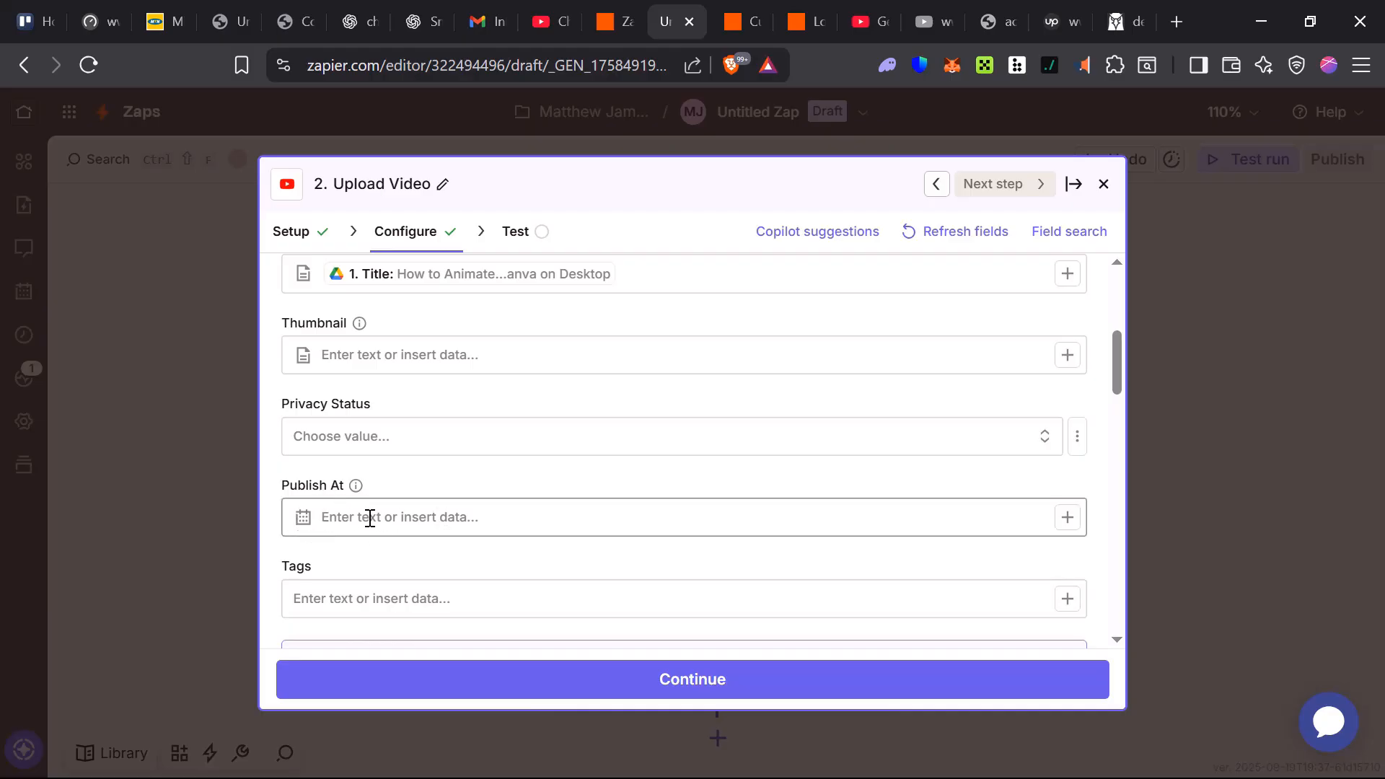
click(688, 528)
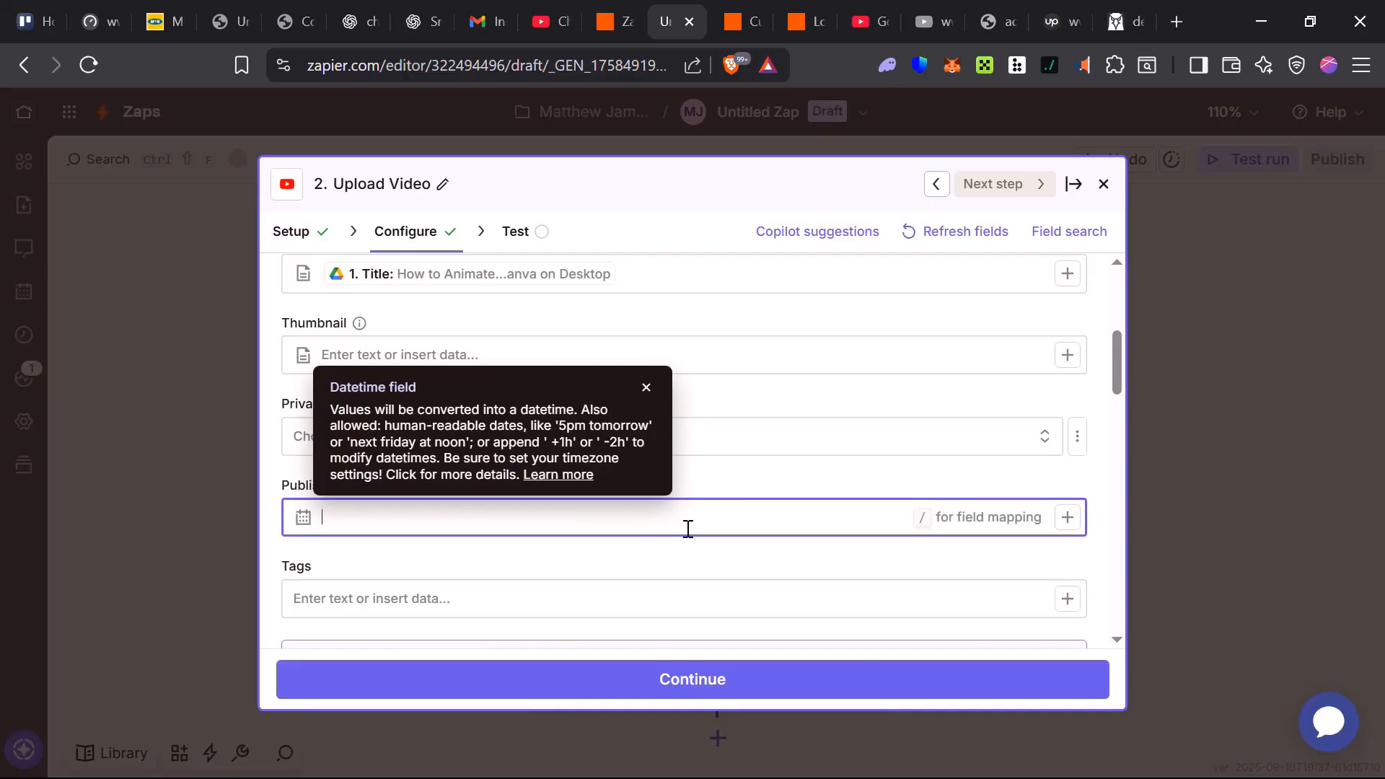
Step: Finish configuring Upload Video, run its test upload to YouTube and close the step editor
click(707, 694)
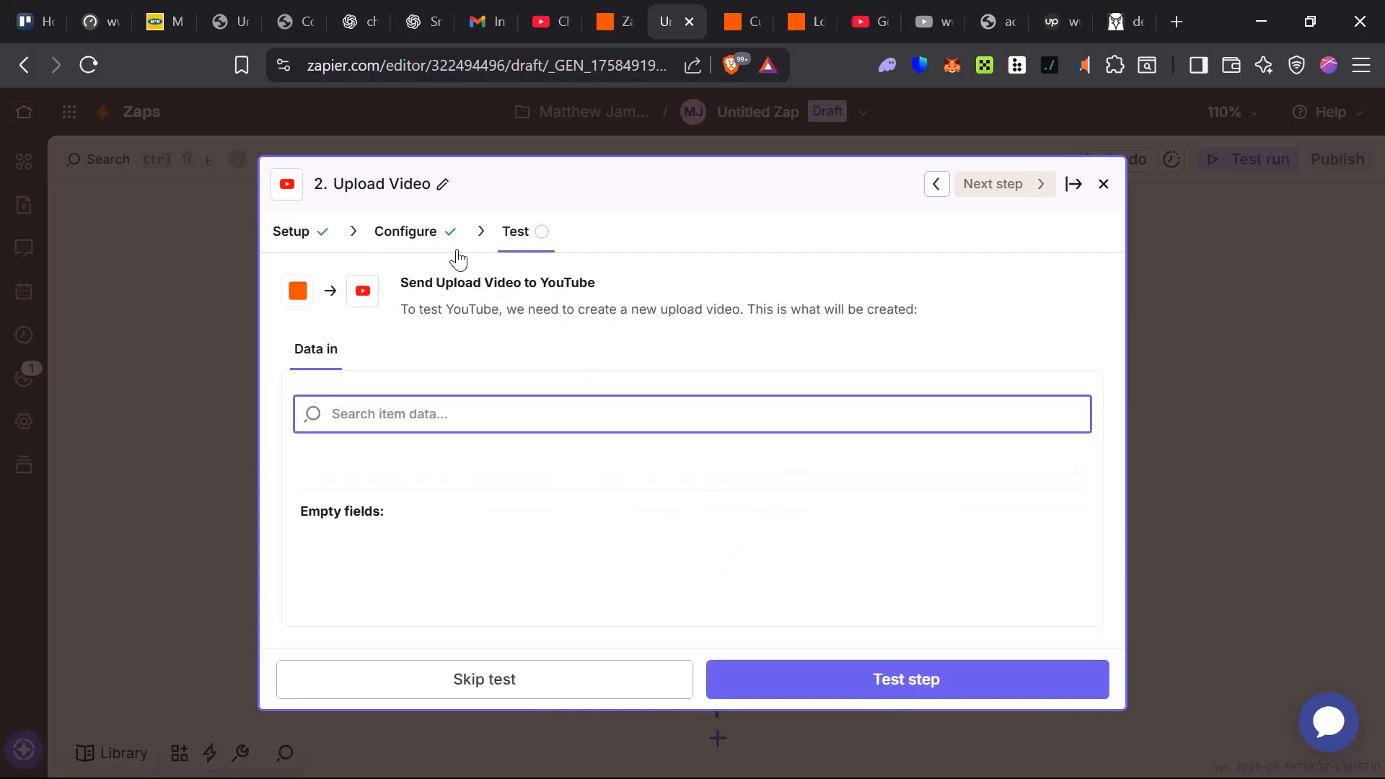
click(737, 679)
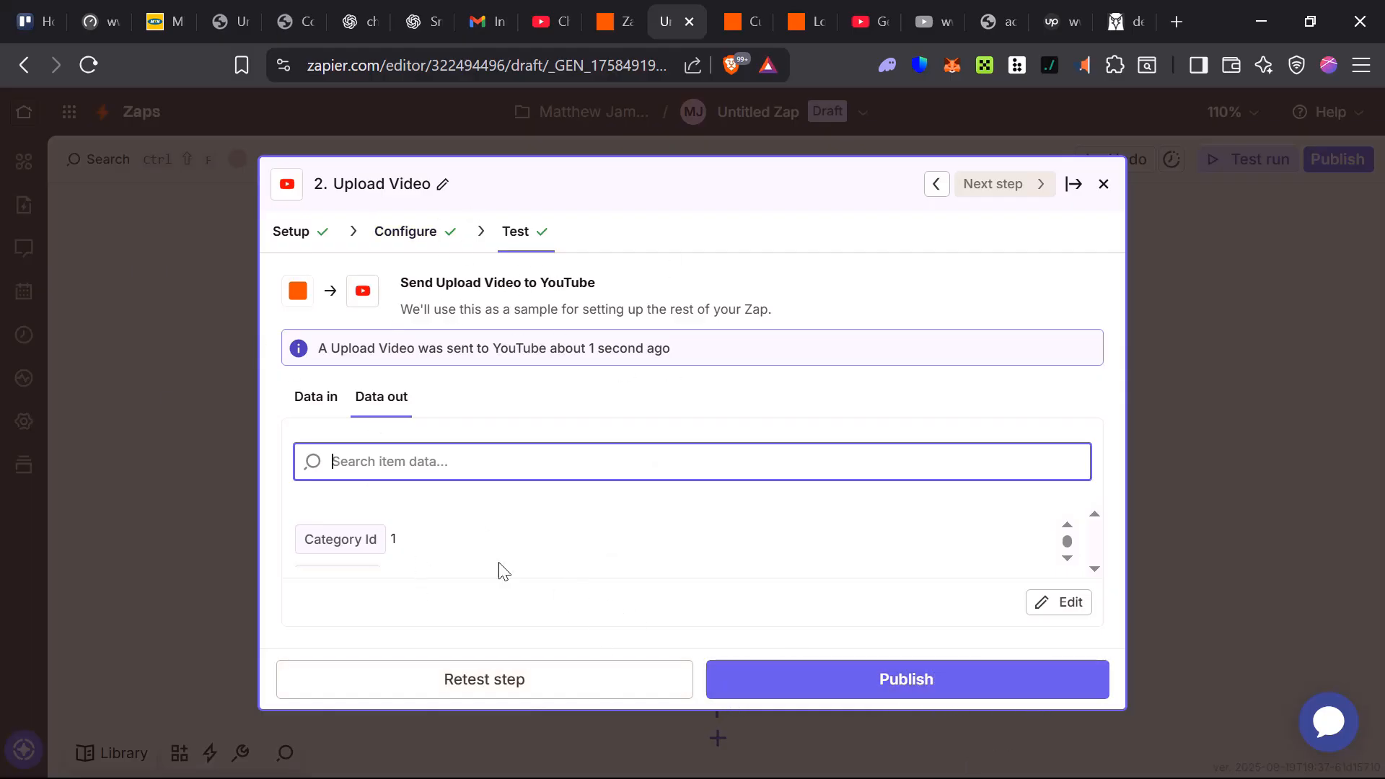
click(1105, 188)
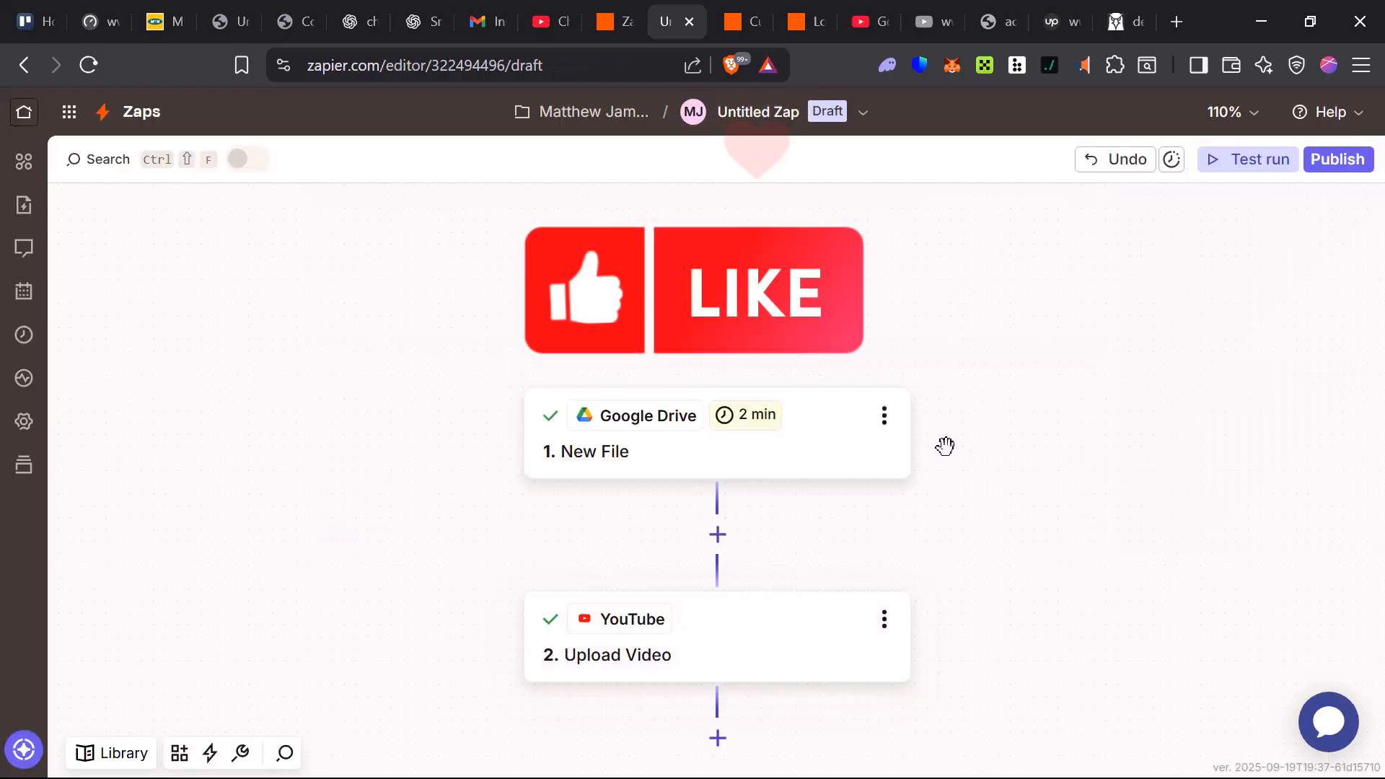